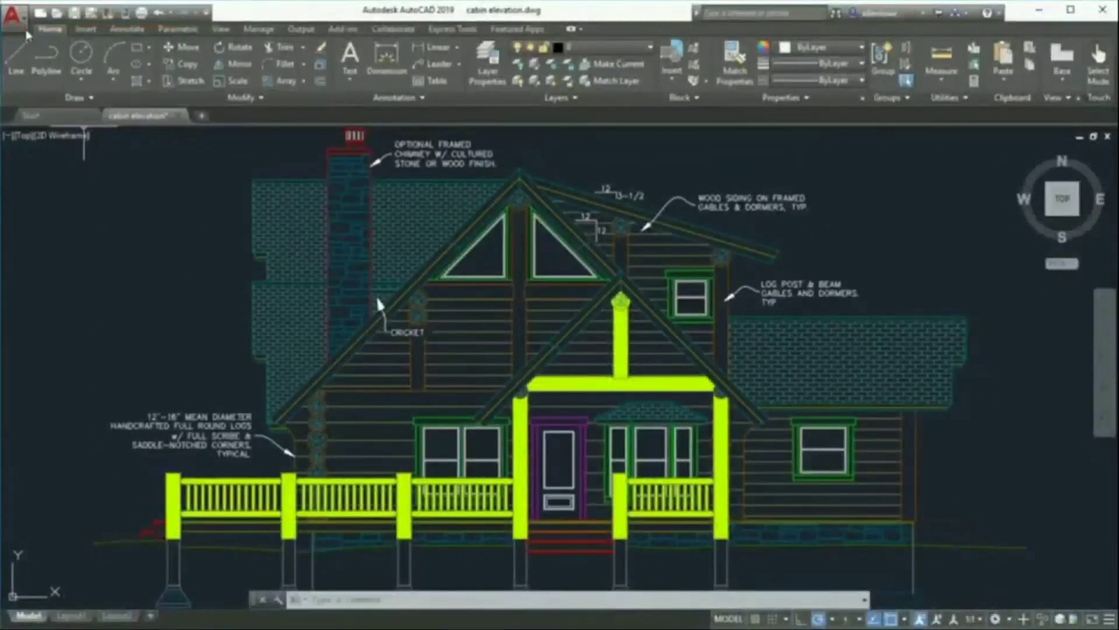
Watch the intro montage end on the finished red PIPE ISOMETRIC pipe drawing.
{"action": "left_click", "coordinate": [26, 34]}
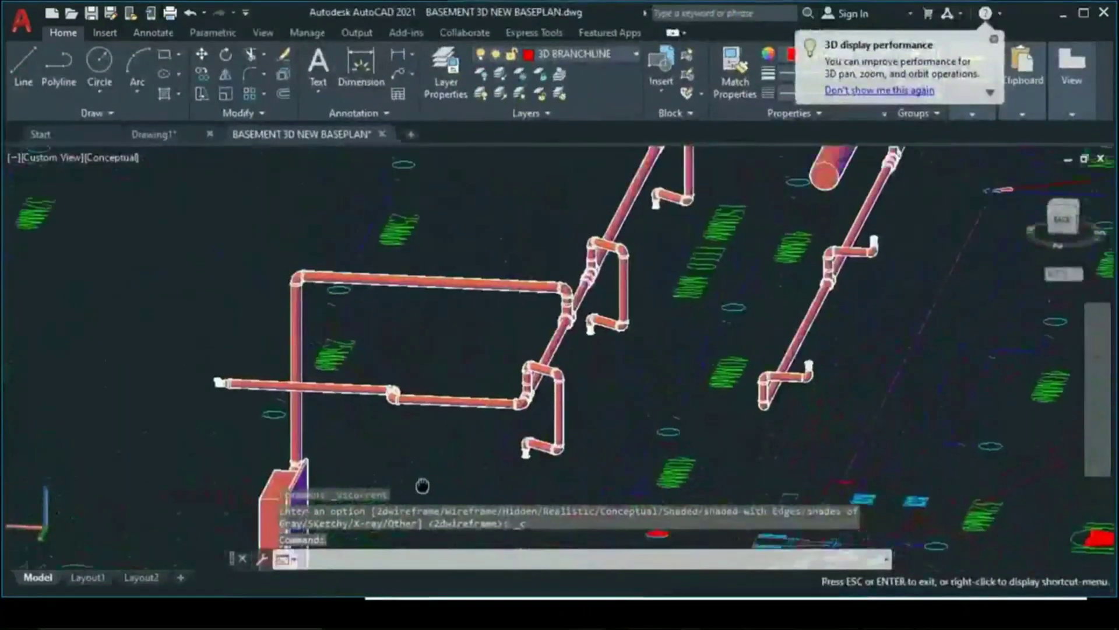
{"action": "mouse_move", "coordinate": [425, 387]}
{"action": "left_mouse_down"}
{"action": "mouse_move", "coordinate": [437, 467]}
{"action": "mouse_move", "coordinate": [493, 342]}
{"action": "mouse_move", "coordinate": [462, 309]}
{"action": "left_mouse_up"}
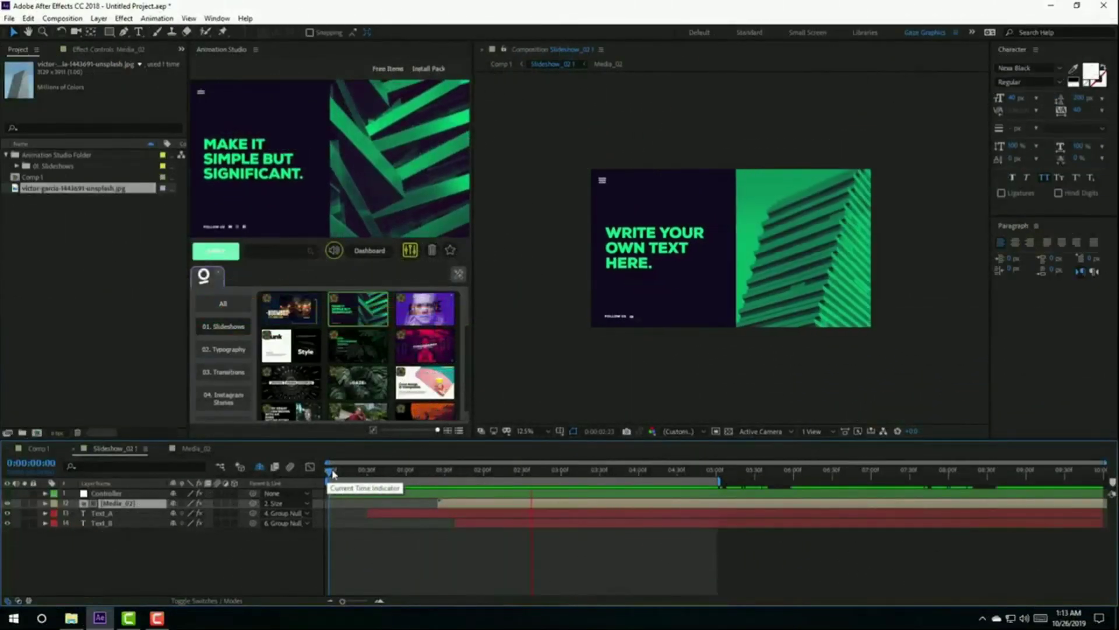
{"action": "left_click", "coordinate": [140, 493]}
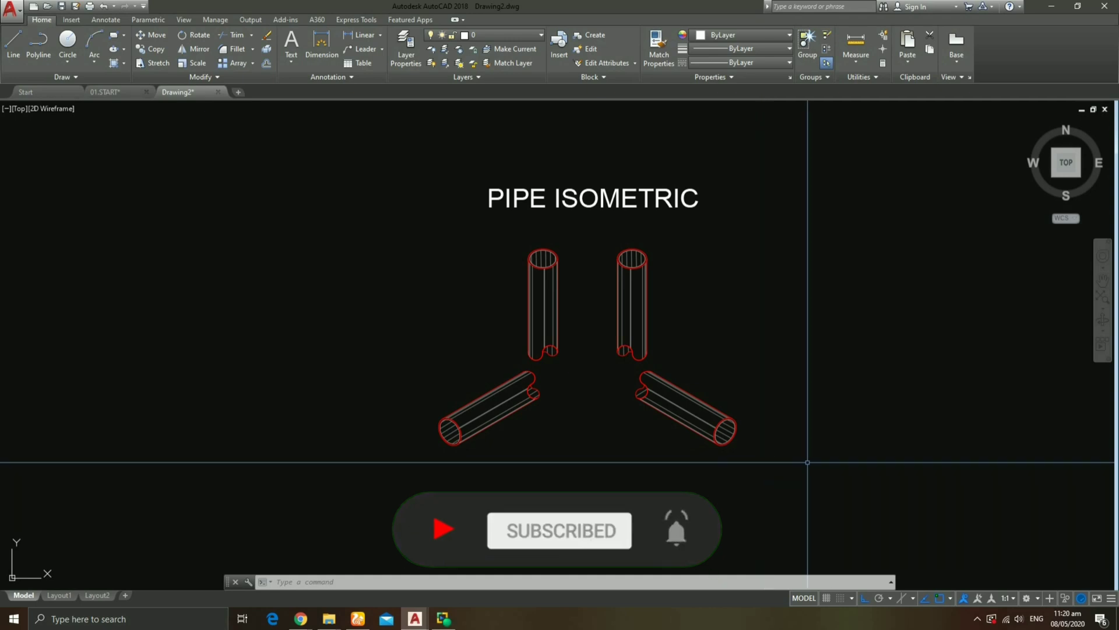
Pan the pipe drawing aside and draw a 50-unit vertical line in empty space.
{"action": "middle_click_drag", "start_coordinate": [808, 461], "coordinate": [412, 445]}
{"action": "mouse_move", "coordinate": [580, 355]}
{"action": "middle_mouse_down"}
{"action": "mouse_move", "coordinate": [513, 332]}
{"action": "mouse_move", "coordinate": [527, 341]}
{"action": "middle_mouse_up"}
{"action": "type", "text": "l"}
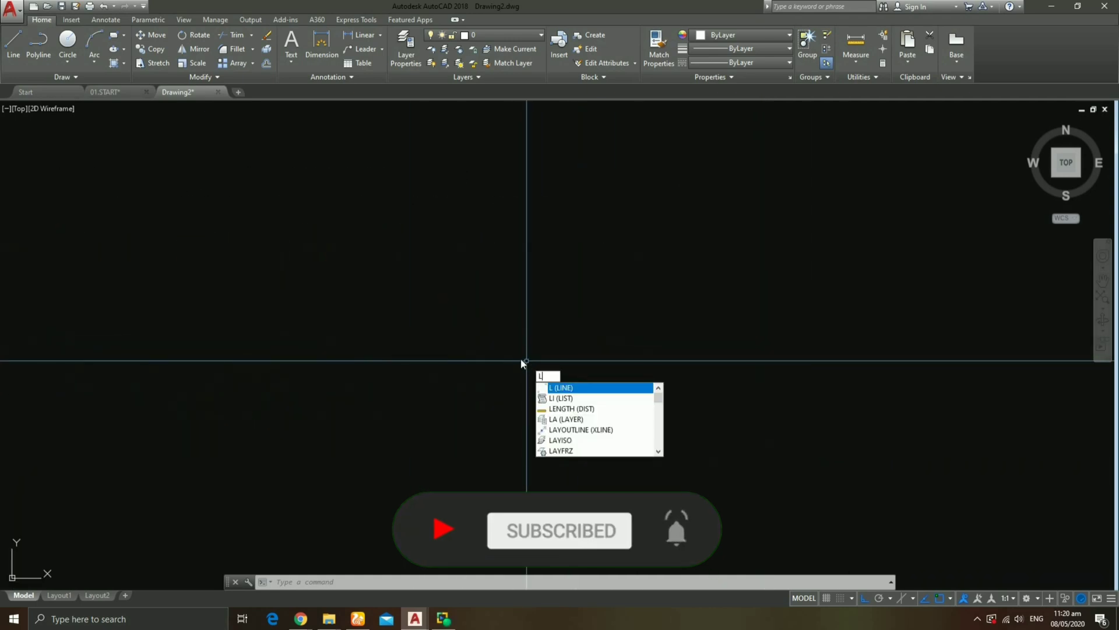
{"action": "key", "text": "Return"}
{"action": "left_click", "coordinate": [525, 267]}
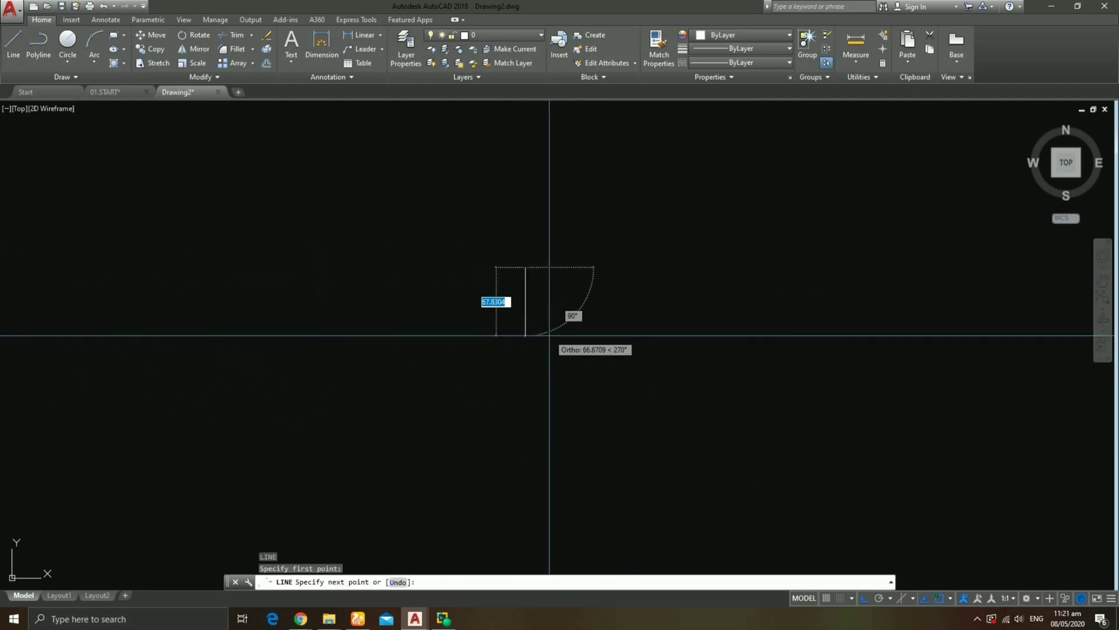
{"action": "type", "text": "50"}
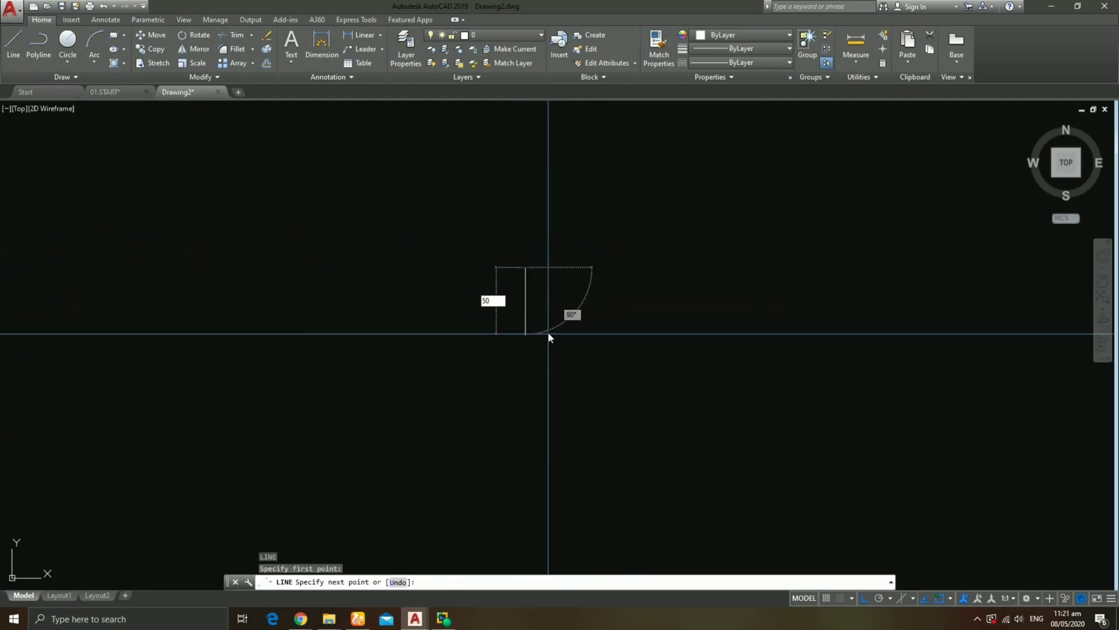
{"action": "key", "text": "Return"}
{"action": "key", "text": "Escape"}
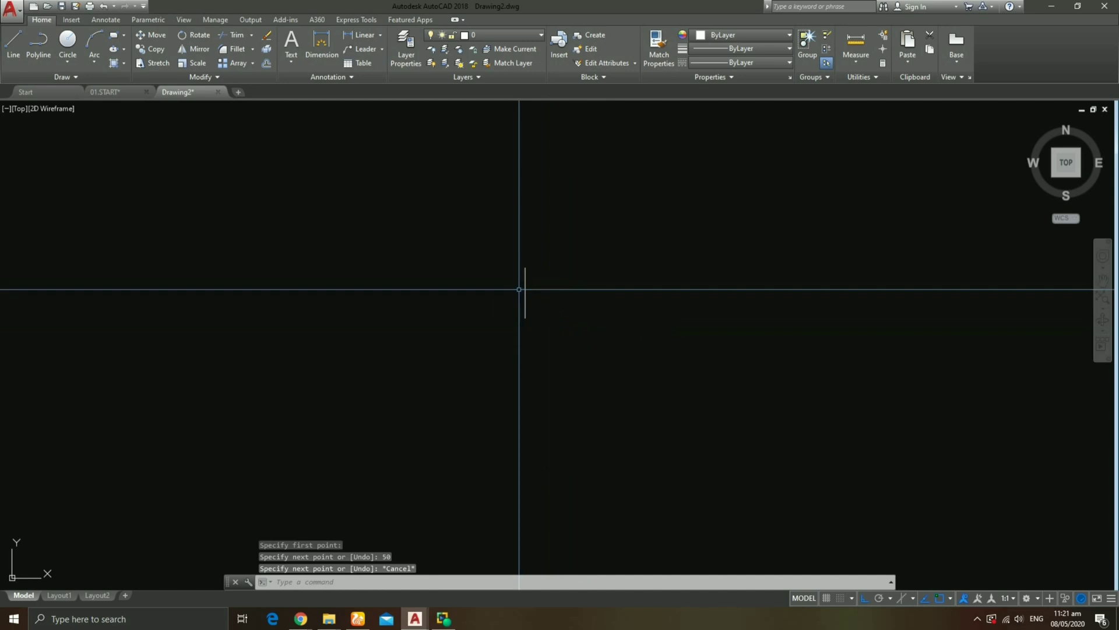
{"action": "type", "text": "L"}
Draw a 75-unit horizontal line and move it to centre on the vertical line.
{"action": "key", "text": "Return"}
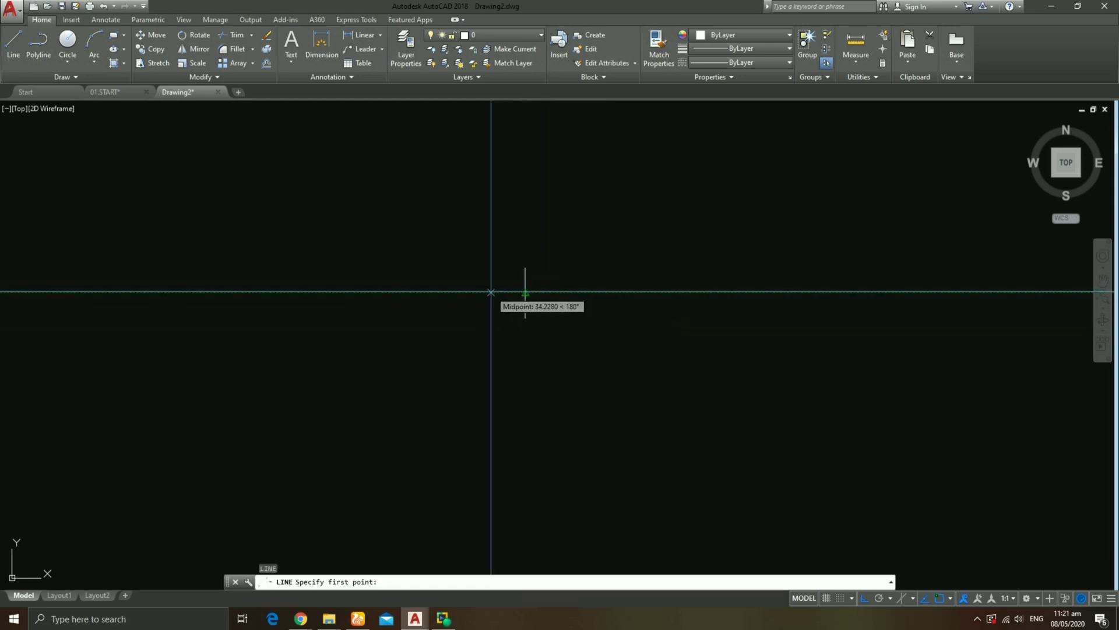
{"action": "left_click", "coordinate": [492, 292]}
{"action": "type", "text": "75"}
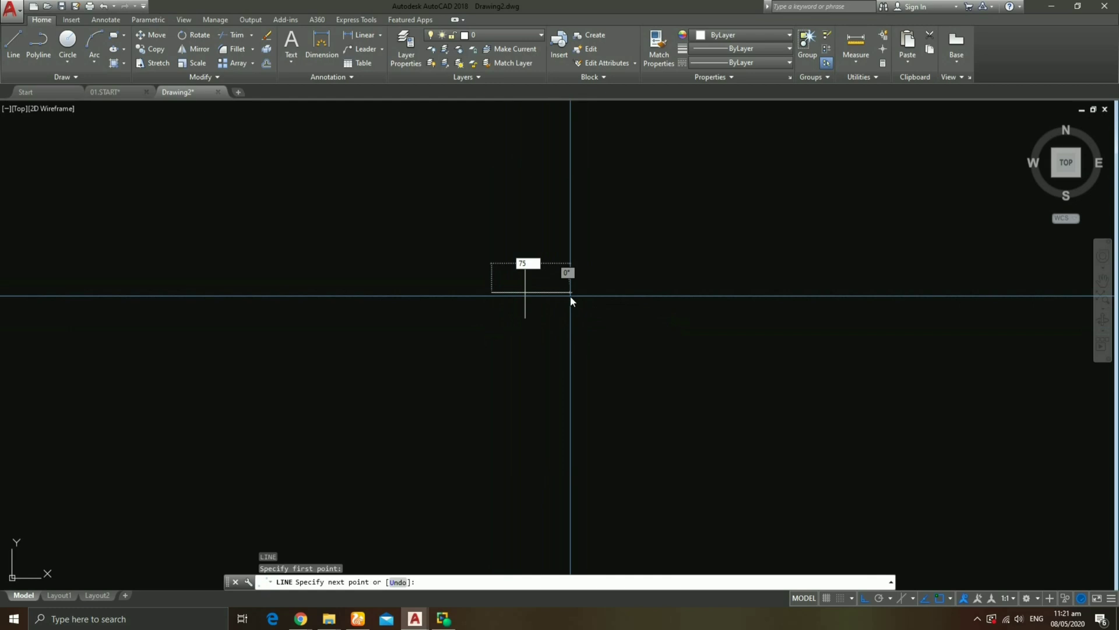
{"action": "key", "text": "Return"}
{"action": "key", "text": "Escape"}
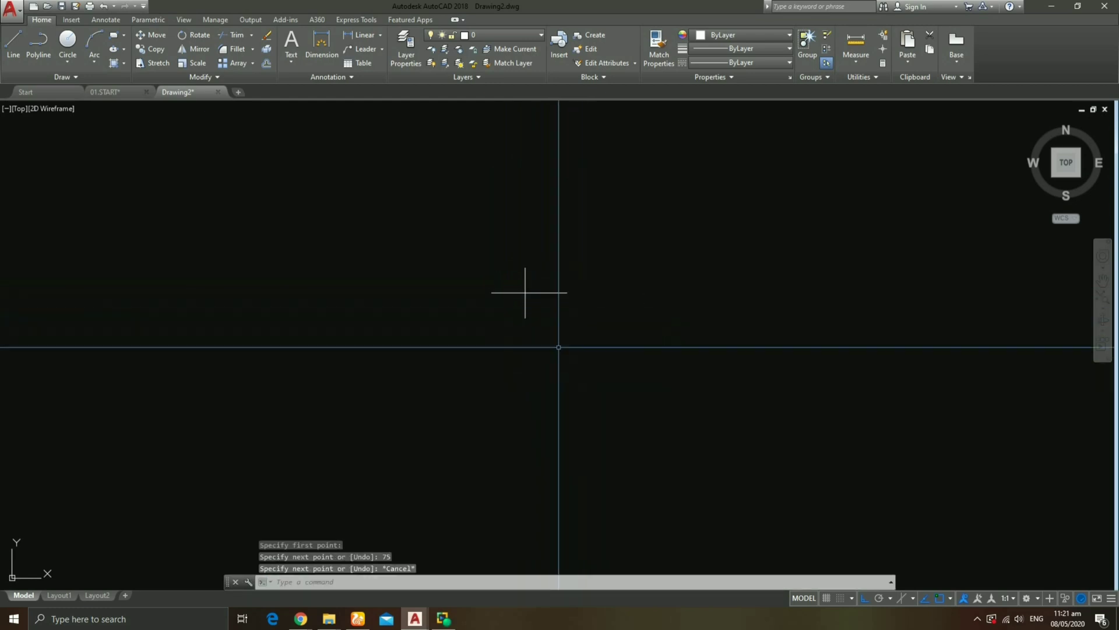
{"action": "type", "text": "M"}
{"action": "key", "text": "Return"}
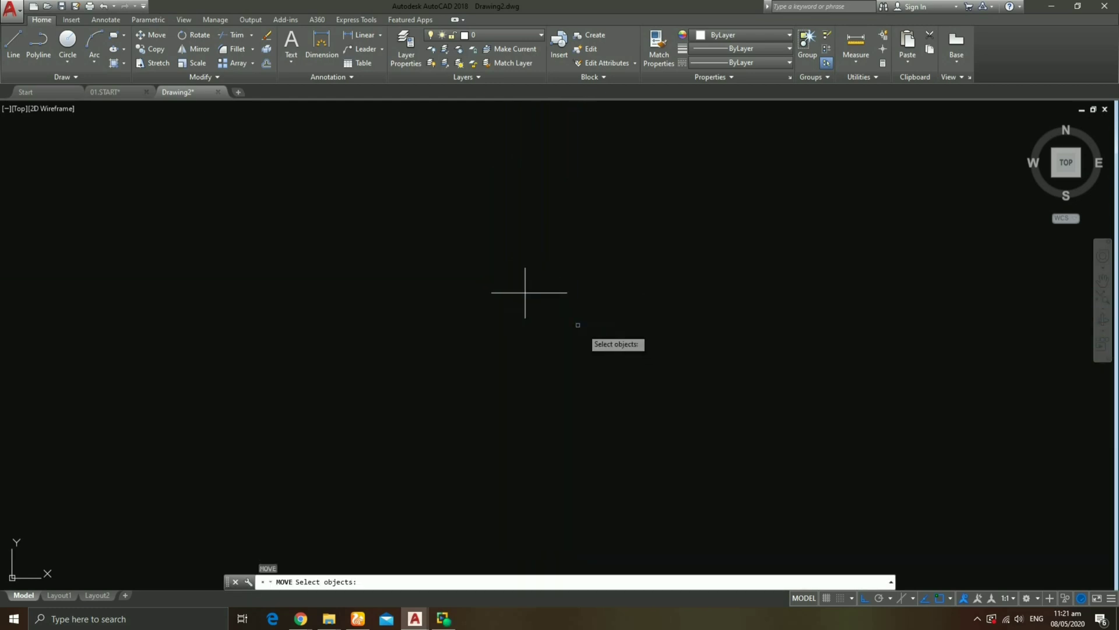
{"action": "left_click_drag", "start_coordinate": [575, 324], "coordinate": [550, 284]}
{"action": "key", "text": "Return"}
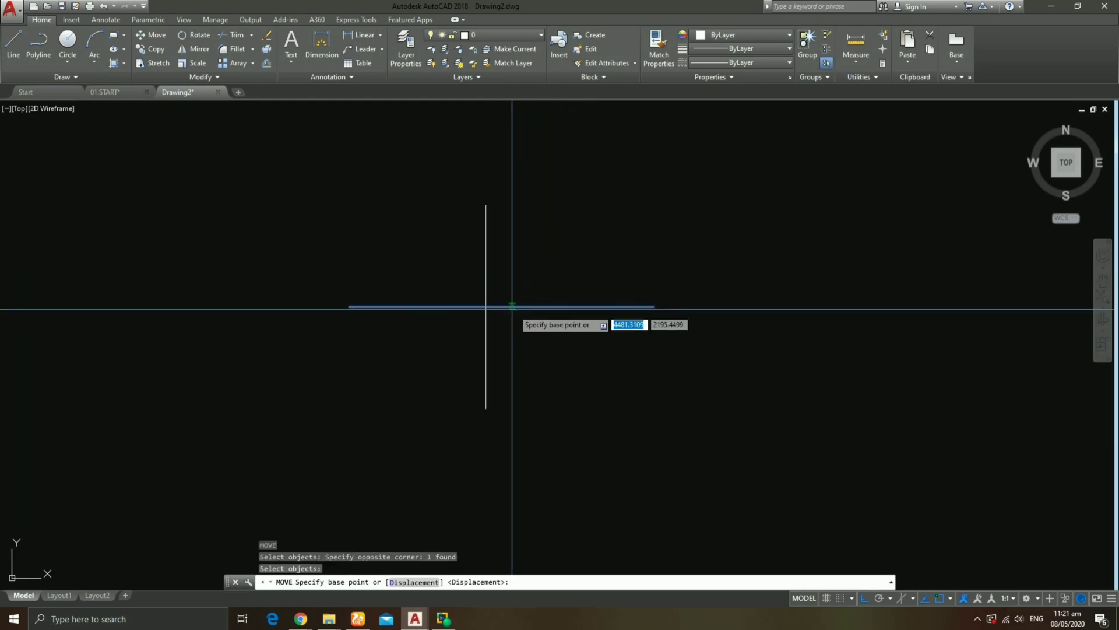
{"action": "left_click", "coordinate": [501, 307]}
Group the vertical and horizontal lines into one cross.
{"action": "scroll", "coordinate": [560, 298], "scroll_direction": "down", "scroll_amount": 2}
{"action": "type", "text": "G"}
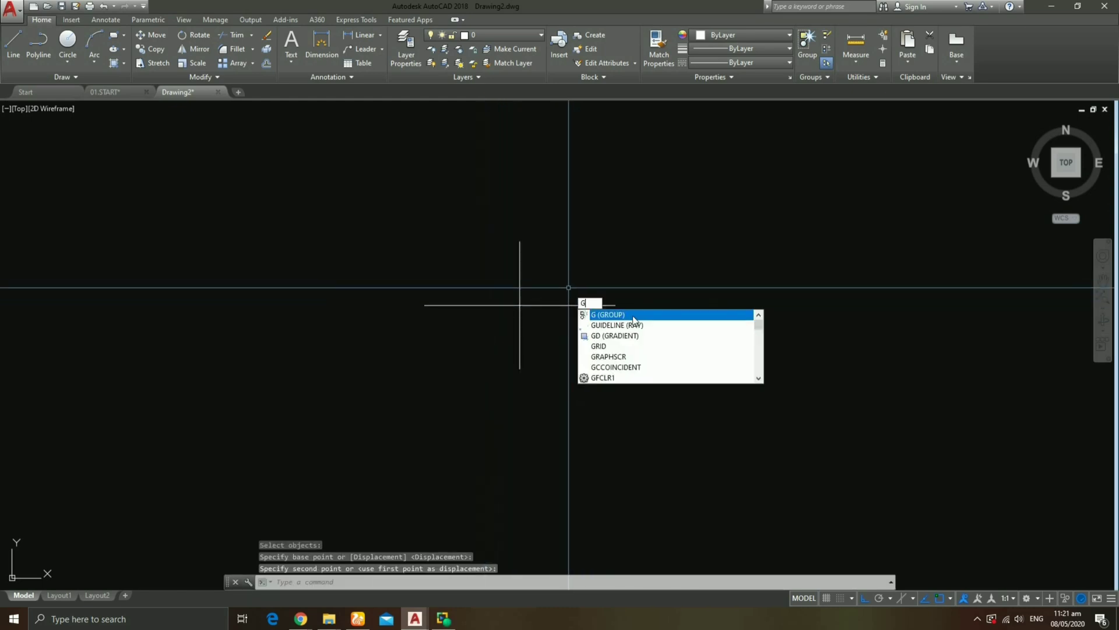
{"action": "key", "text": "Return"}
{"action": "left_click", "coordinate": [554, 288]}
{"action": "left_click", "coordinate": [507, 318]}
{"action": "key", "text": "Return"}
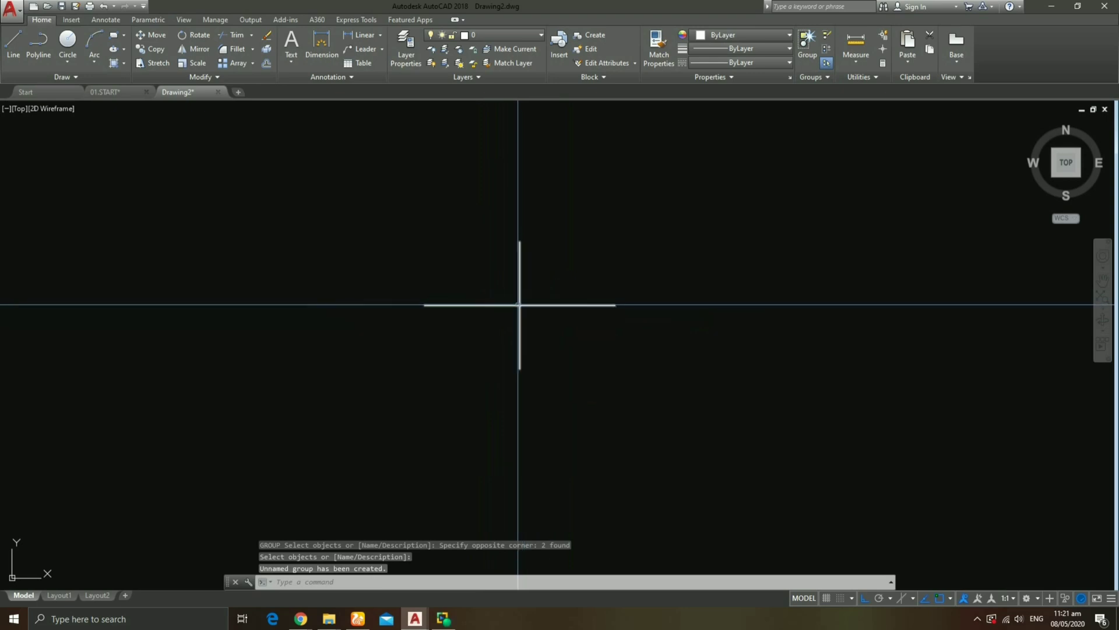
Draw an ellipse through the cross's top, bottom and horizontal line end.
{"action": "type", "text": "EL"}
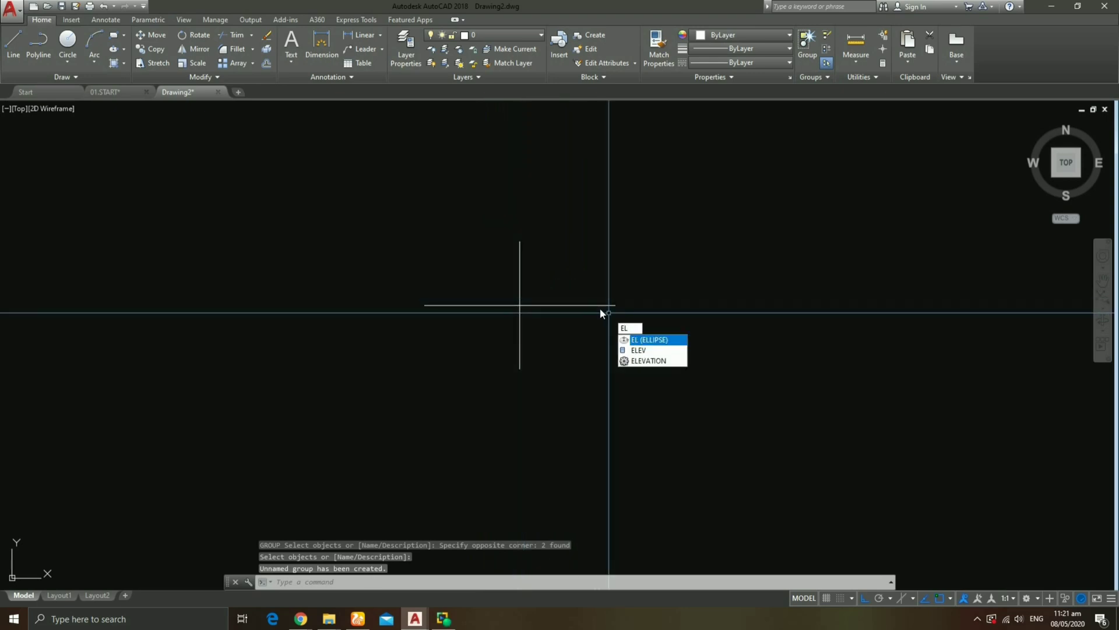
{"action": "key", "text": "Return"}
{"action": "left_click", "coordinate": [520, 241]}
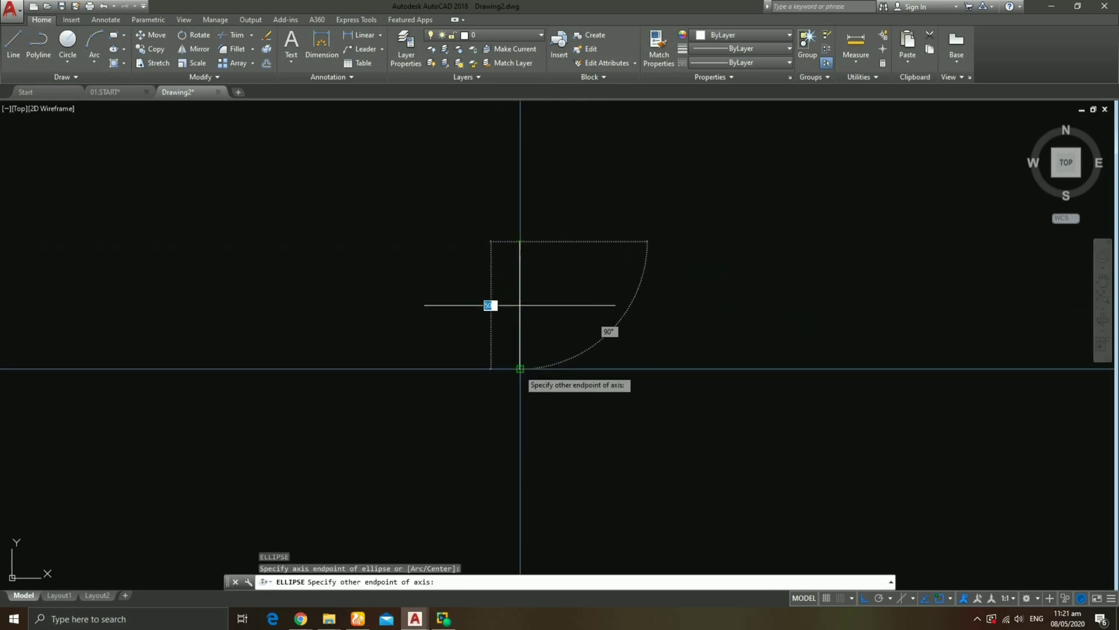
{"action": "left_click", "coordinate": [520, 369]}
{"action": "left_click", "coordinate": [615, 305]}
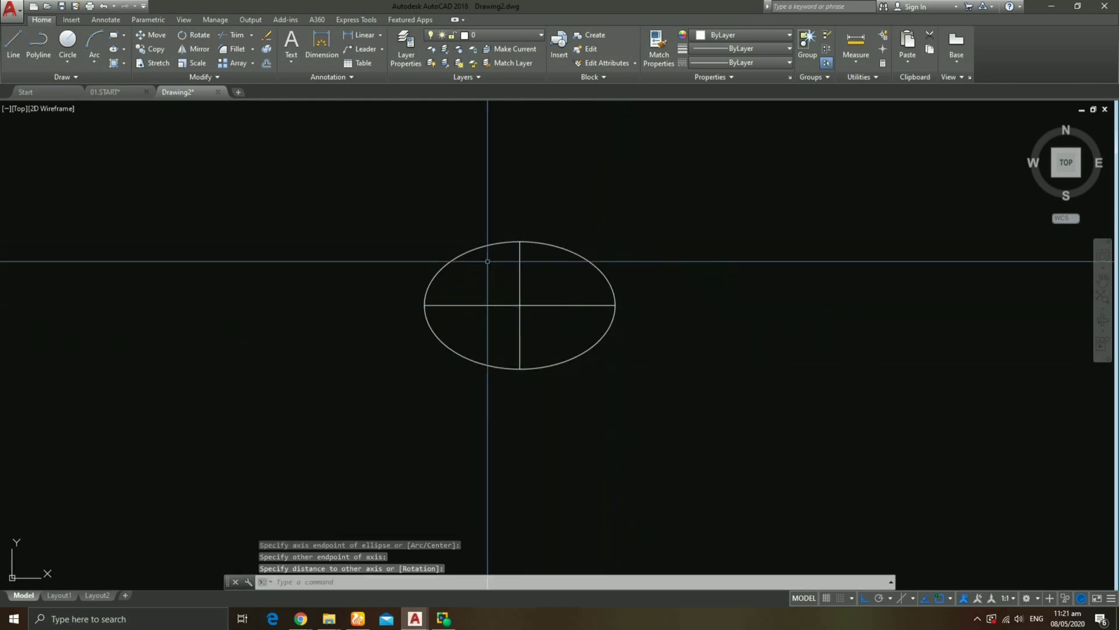
Scale both cross lines down by 0.9.
{"action": "type", "text": "SC"}
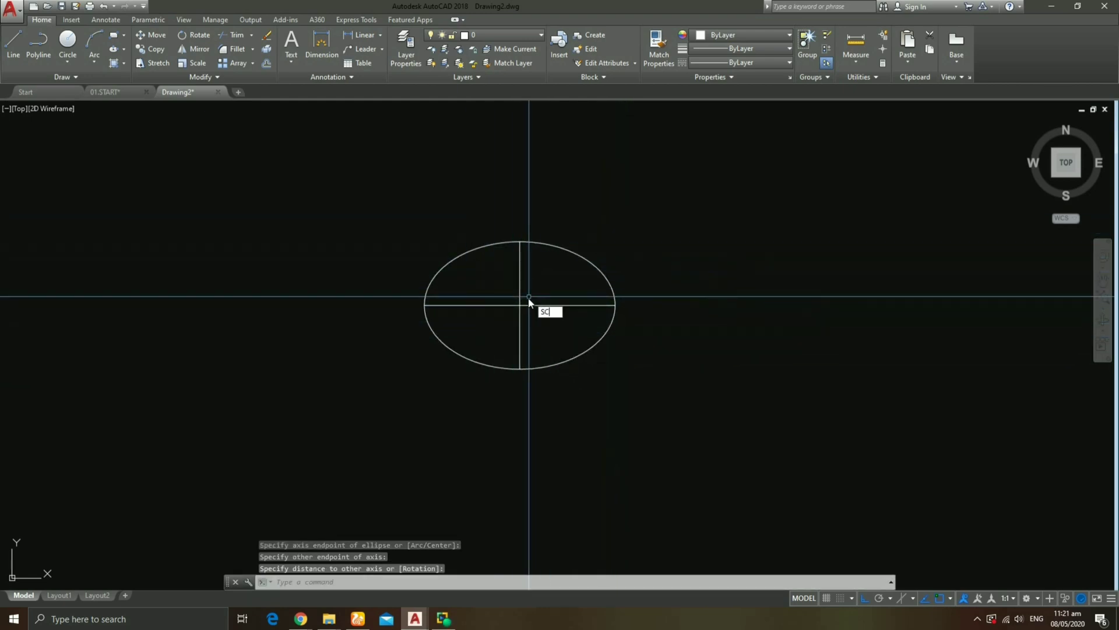
{"action": "key", "text": "Return"}
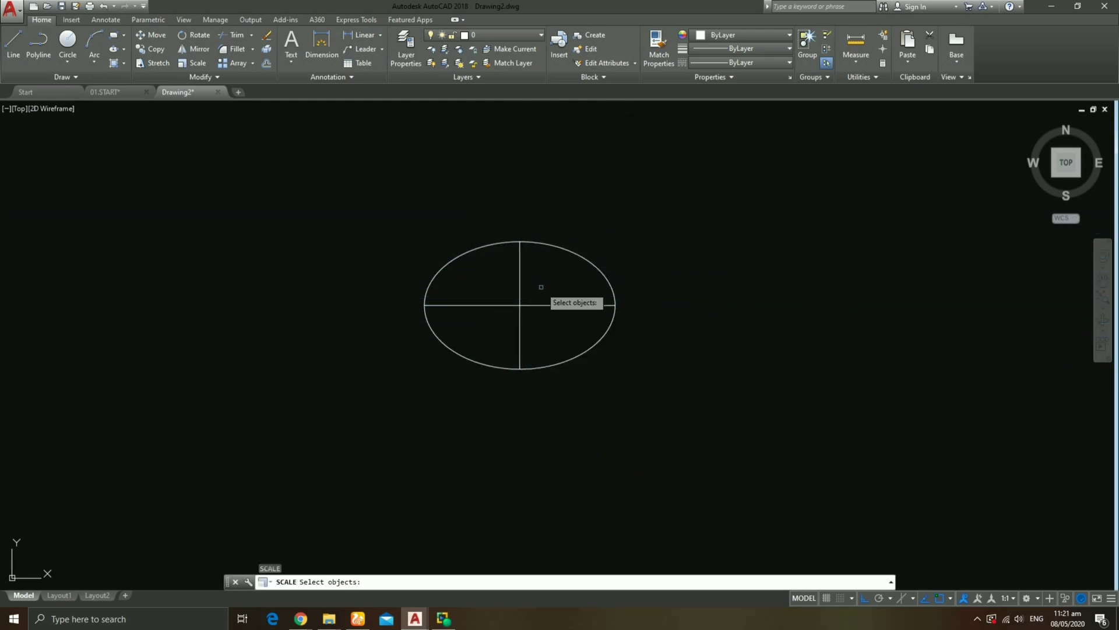
{"action": "left_click", "coordinate": [545, 288]}
{"action": "left_click", "coordinate": [502, 308]}
{"action": "key", "text": "Return"}
{"action": "type", "text": ".9"}
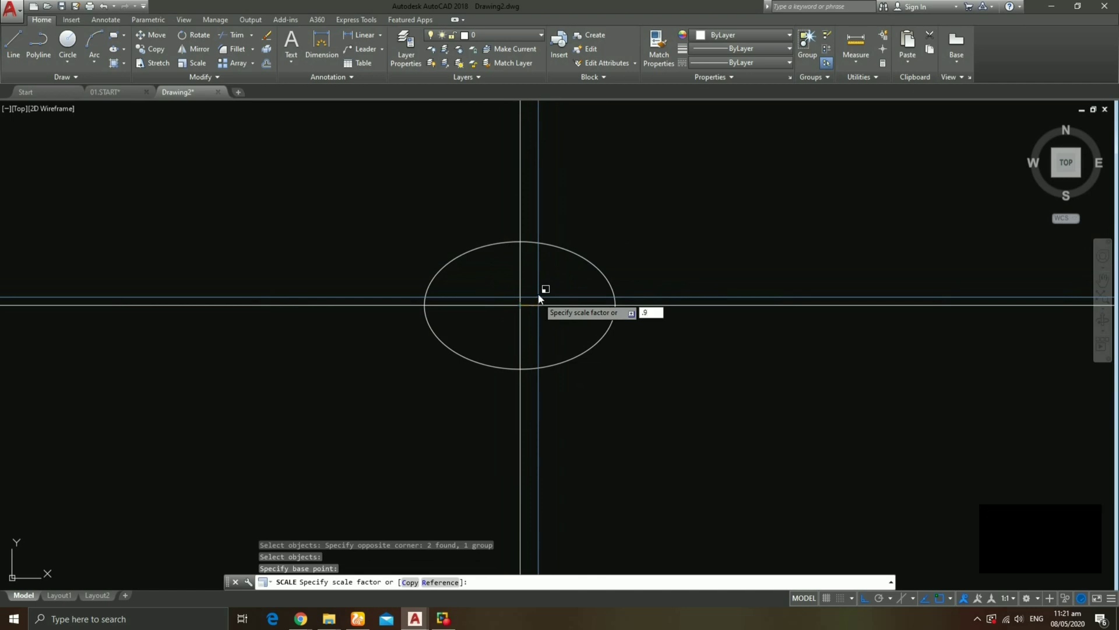
{"action": "key", "text": "Return"}
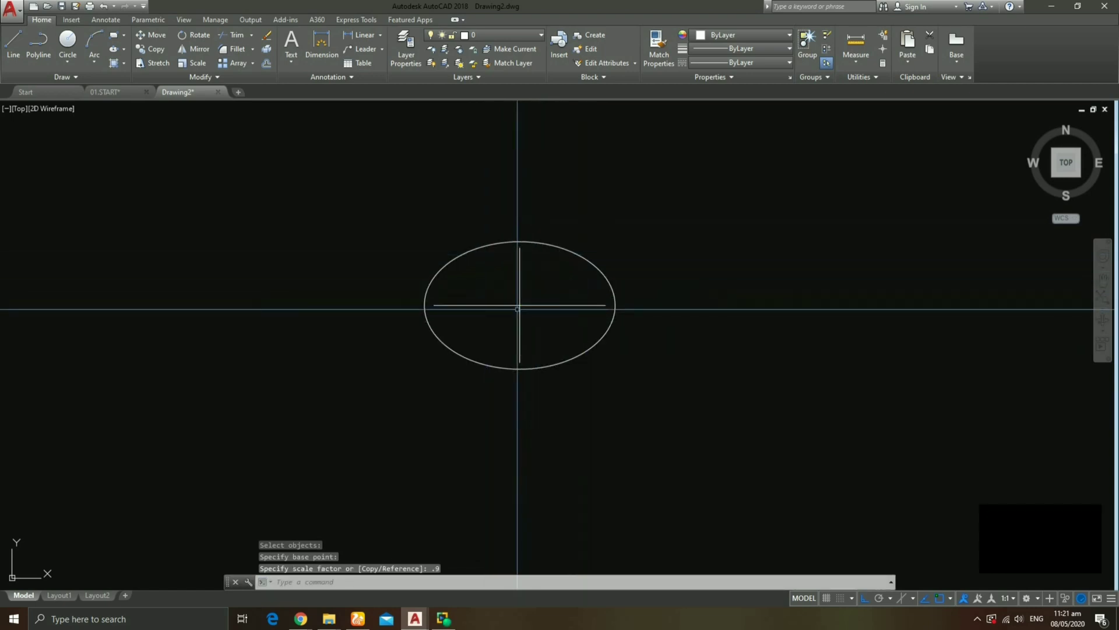
{"action": "type", "text": "EL"}
Draw a smaller inner ellipse on the shortened lines, then select the cross lines.
{"action": "key", "text": "Return"}
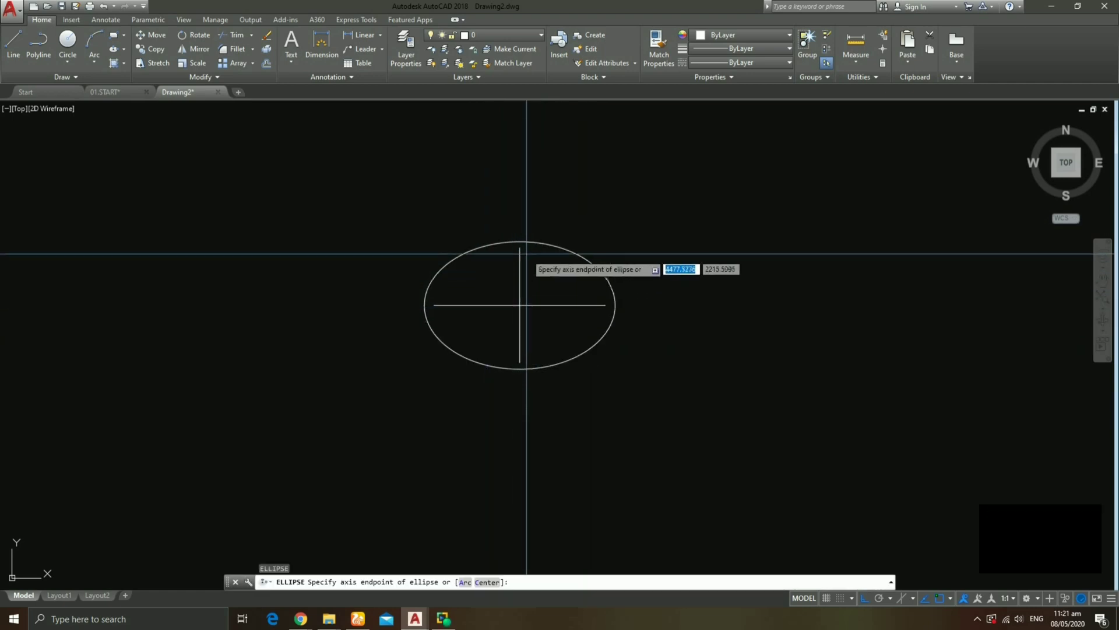
{"action": "left_click", "coordinate": [520, 247]}
{"action": "left_click", "coordinate": [520, 362]}
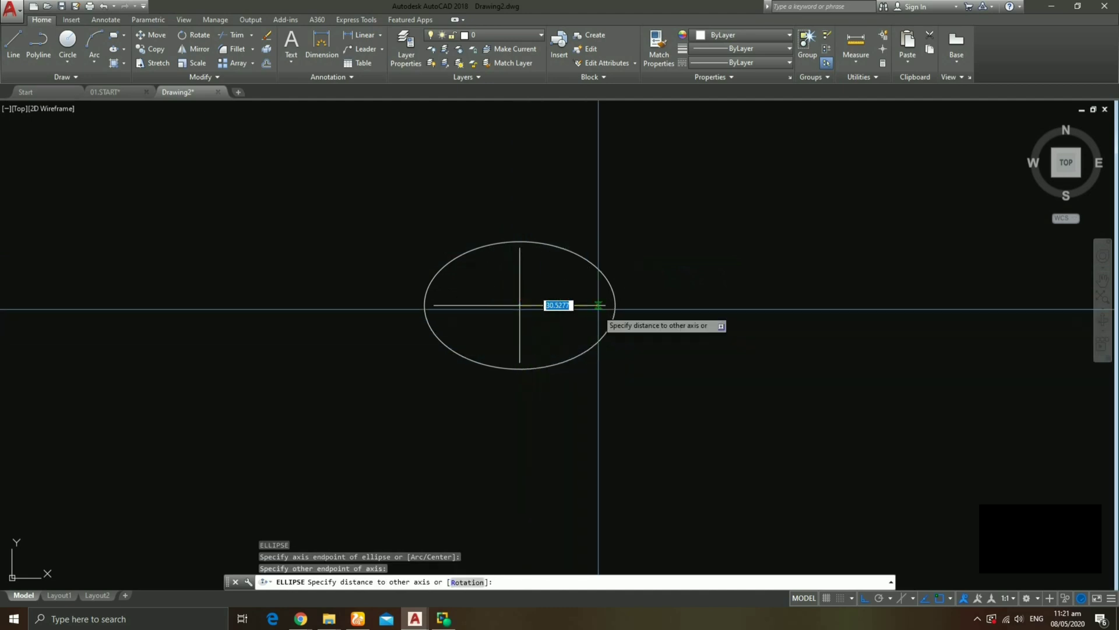
{"action": "left_click", "coordinate": [606, 305]}
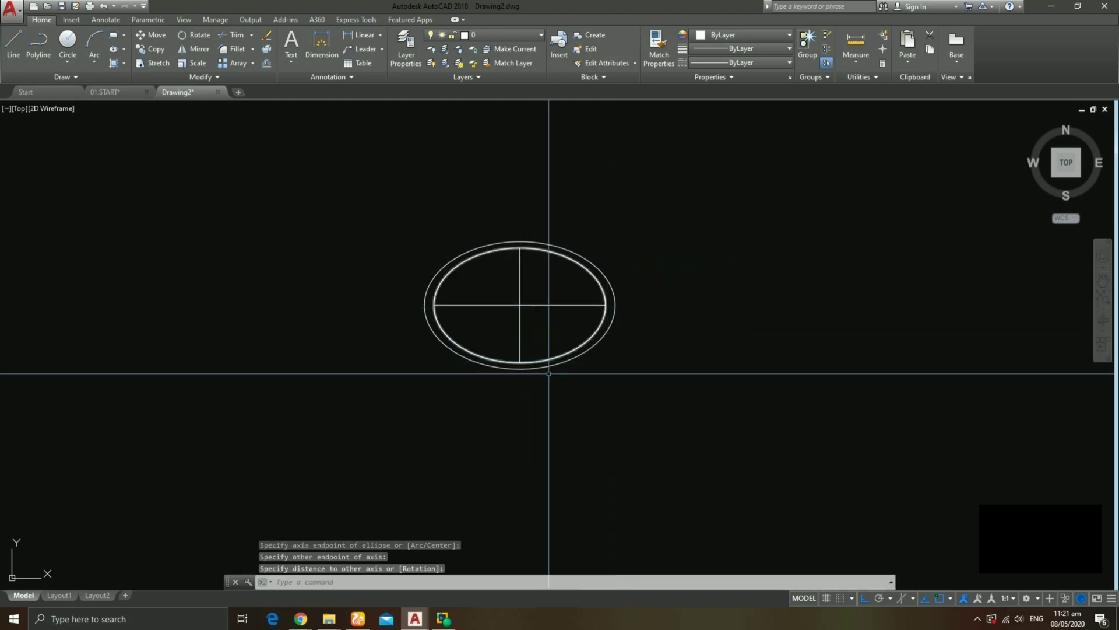
{"action": "left_click", "coordinate": [539, 337]}
{"action": "left_click", "coordinate": [513, 298]}
{"action": "scroll", "coordinate": [540, 336], "scroll_direction": "down", "scroll_amount": 3}
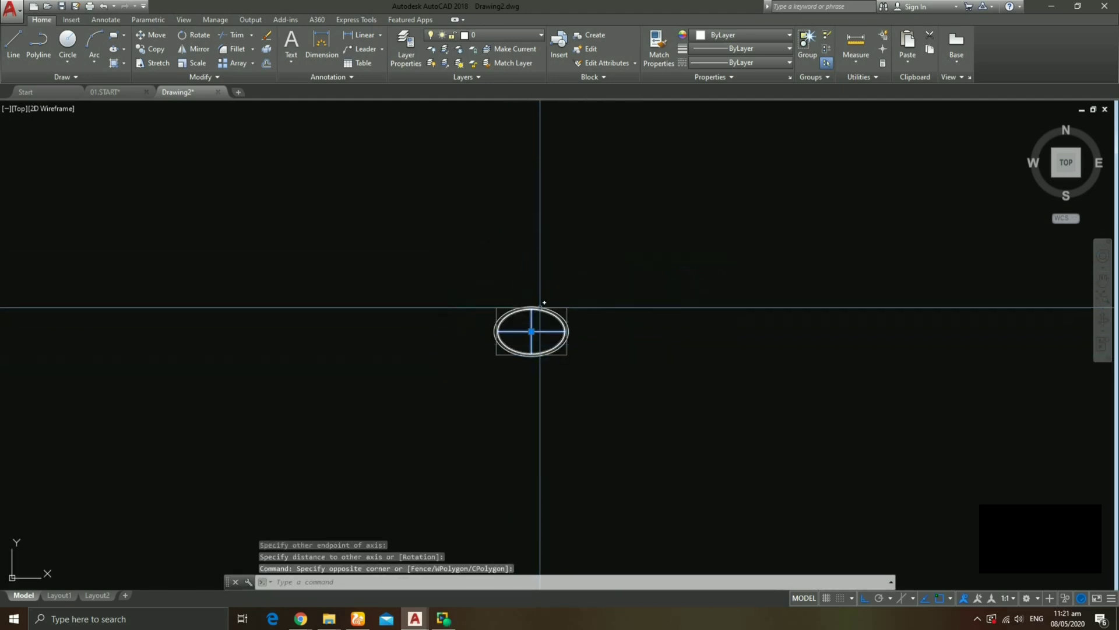
{"action": "scroll", "coordinate": [540, 307], "scroll_direction": "up", "scroll_amount": 5}
Erase the cross lines and offset the inner ellipse by 0.9.
{"action": "key", "text": "Return"}
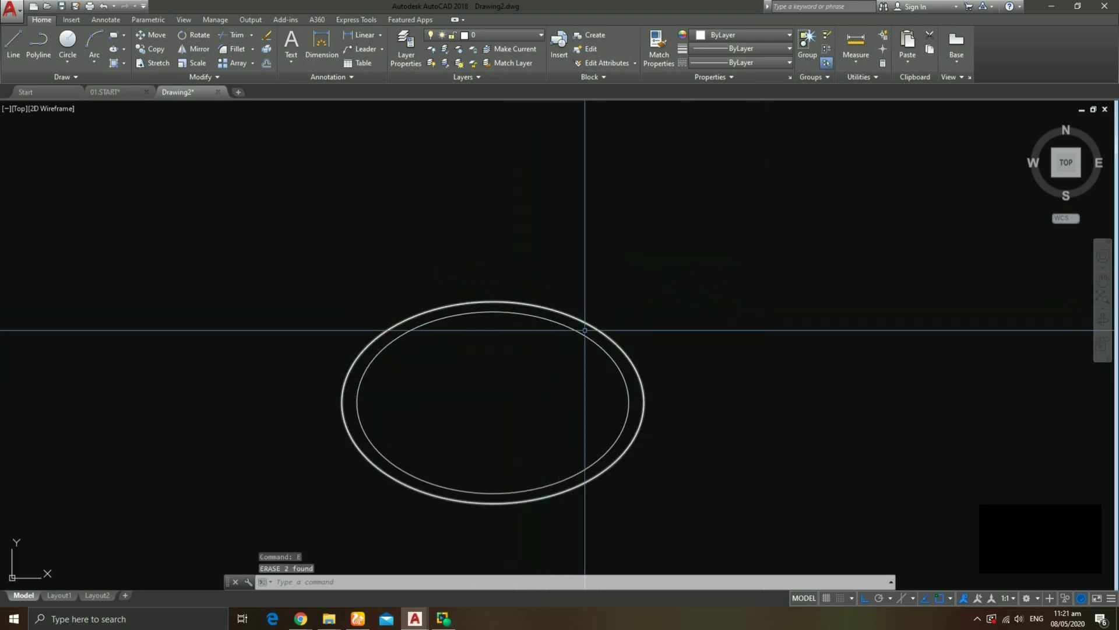
{"action": "type", "text": "O"}
{"action": "key", "text": "Return"}
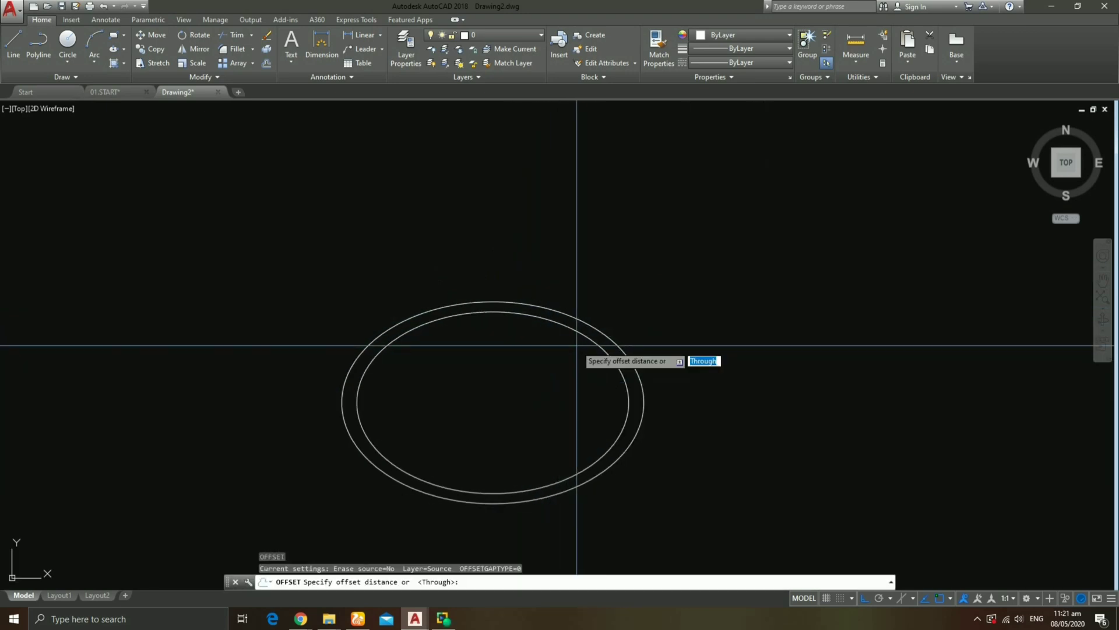
{"action": "key", "text": "Return"}
{"action": "left_click", "coordinate": [578, 335]}
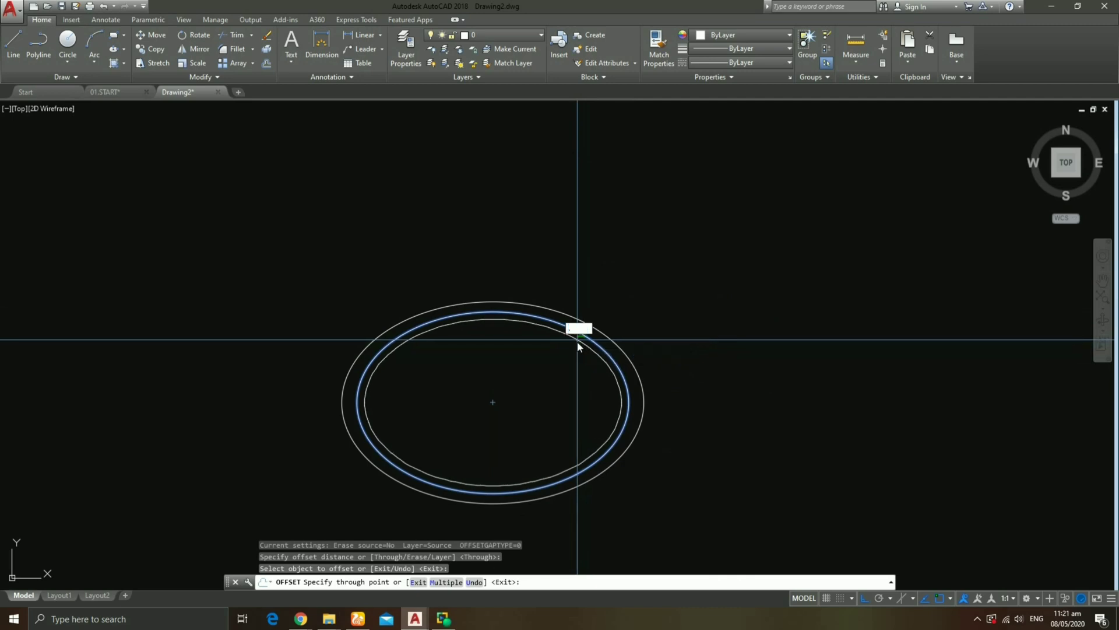
{"action": "type", "text": "9"}
{"action": "key", "text": "Return"}
{"action": "key", "text": "Escape"}
Turn on Isodraft (Right) and rotate both ellipses 90° about their bottom point.
{"action": "scroll", "coordinate": [579, 352], "scroll_direction": "down", "scroll_amount": 2}
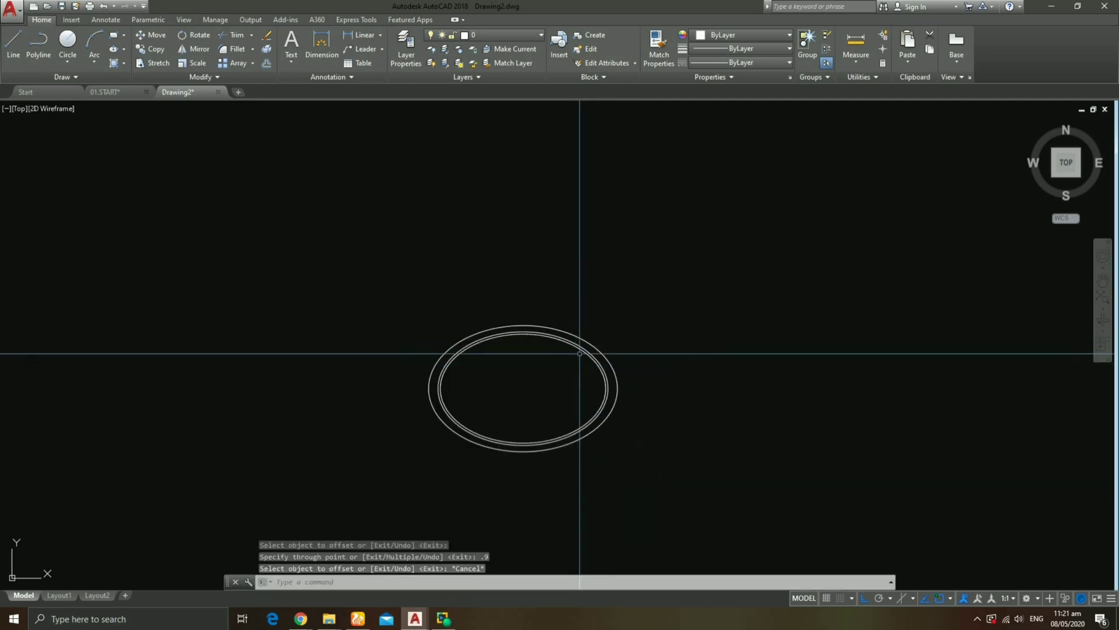
{"action": "scroll", "coordinate": [609, 397], "scroll_direction": "down", "scroll_amount": 2}
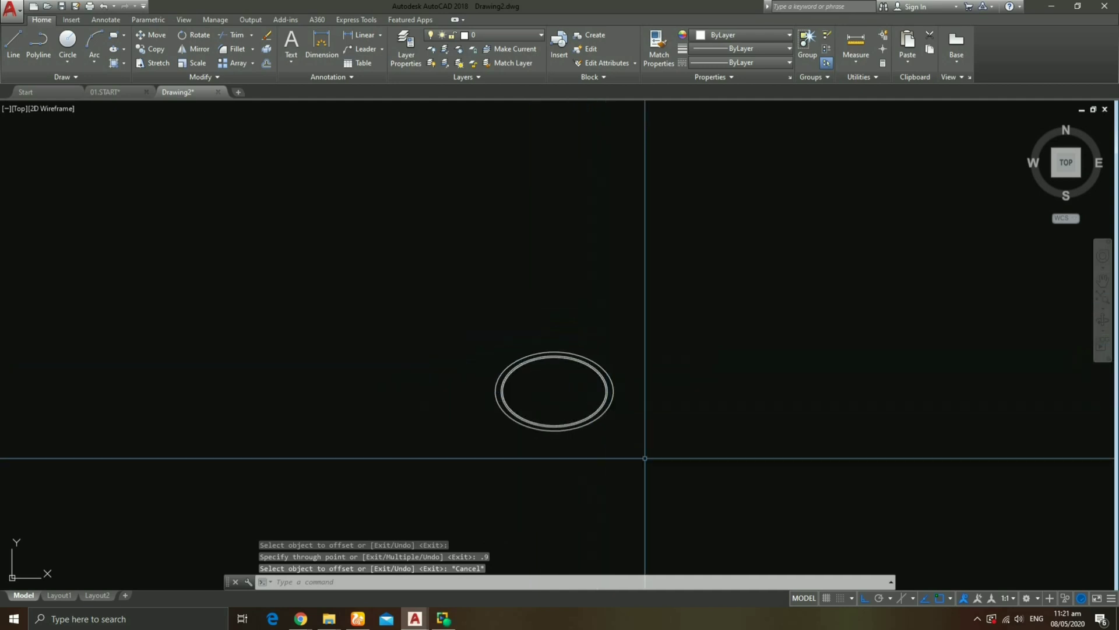
{"action": "mouse_move", "coordinate": [519, 475]}
{"action": "middle_mouse_down"}
{"action": "mouse_move", "coordinate": [448, 306]}
{"action": "mouse_move", "coordinate": [460, 419]}
{"action": "middle_mouse_up"}
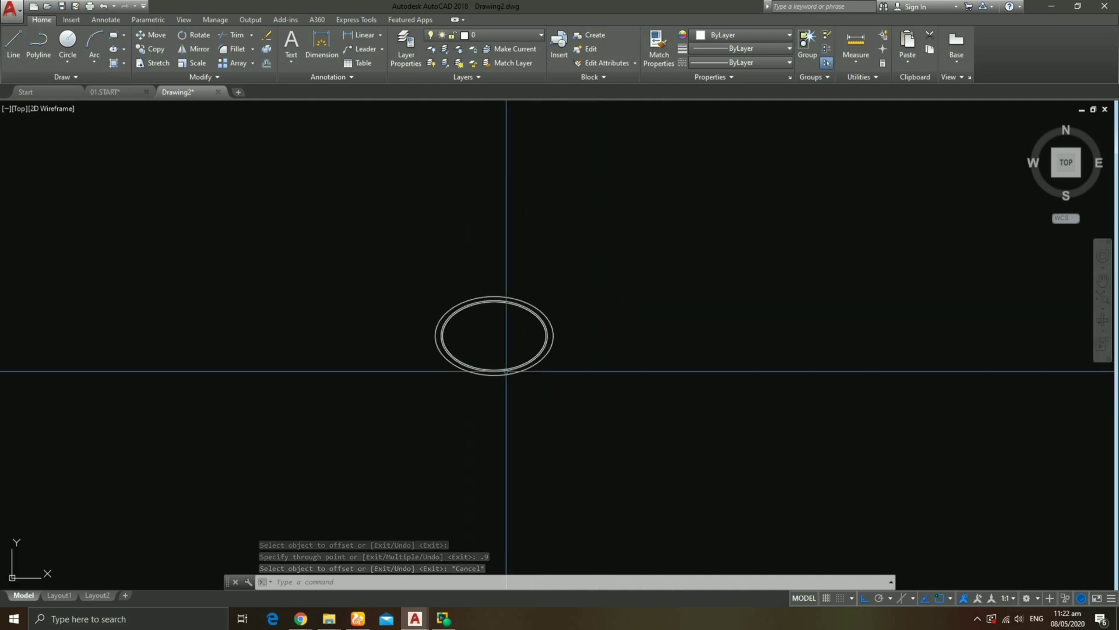
{"action": "left_click", "coordinate": [904, 600]}
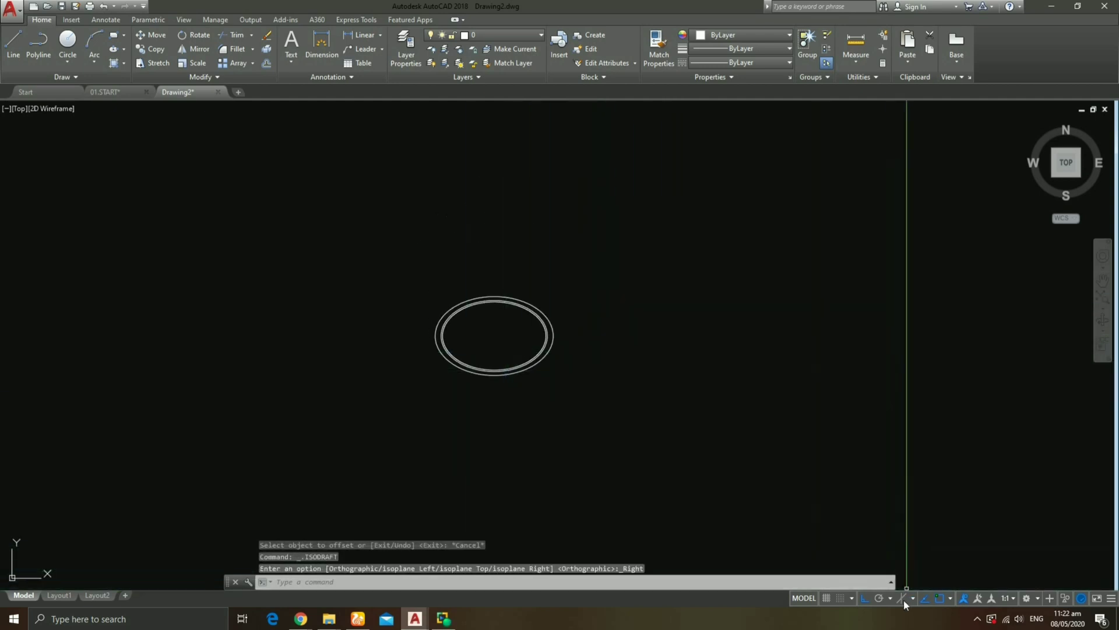
{"action": "type", "text": "r"}
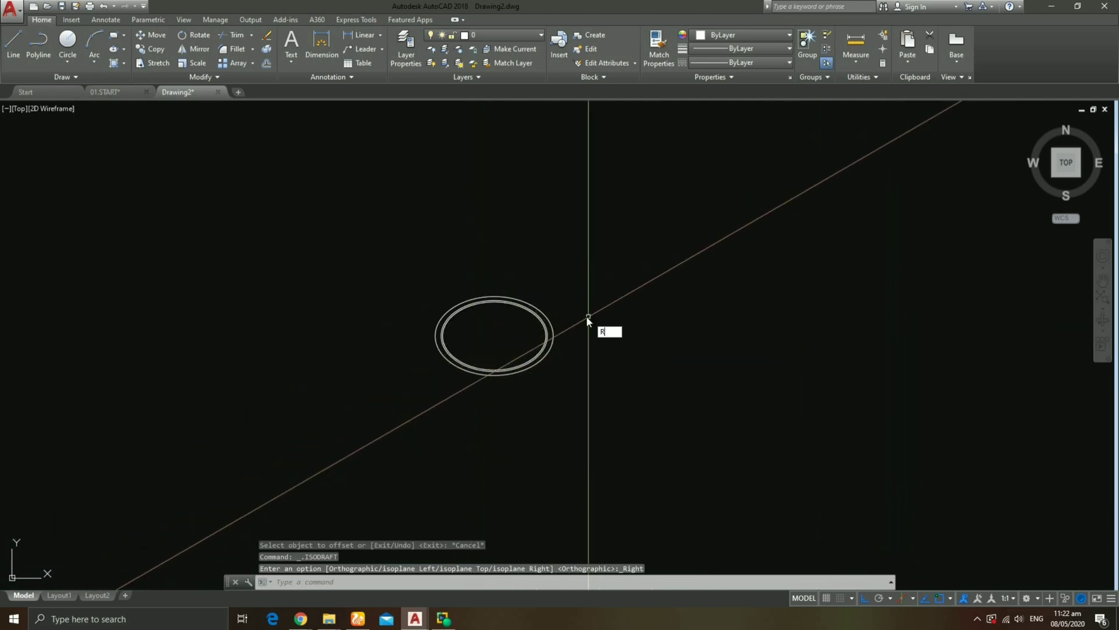
{"action": "type", "text": "o"}
{"action": "key", "text": "Return"}
{"action": "left_click", "coordinate": [617, 289]}
{"action": "left_click", "coordinate": [550, 347]}
{"action": "key", "text": "Return"}
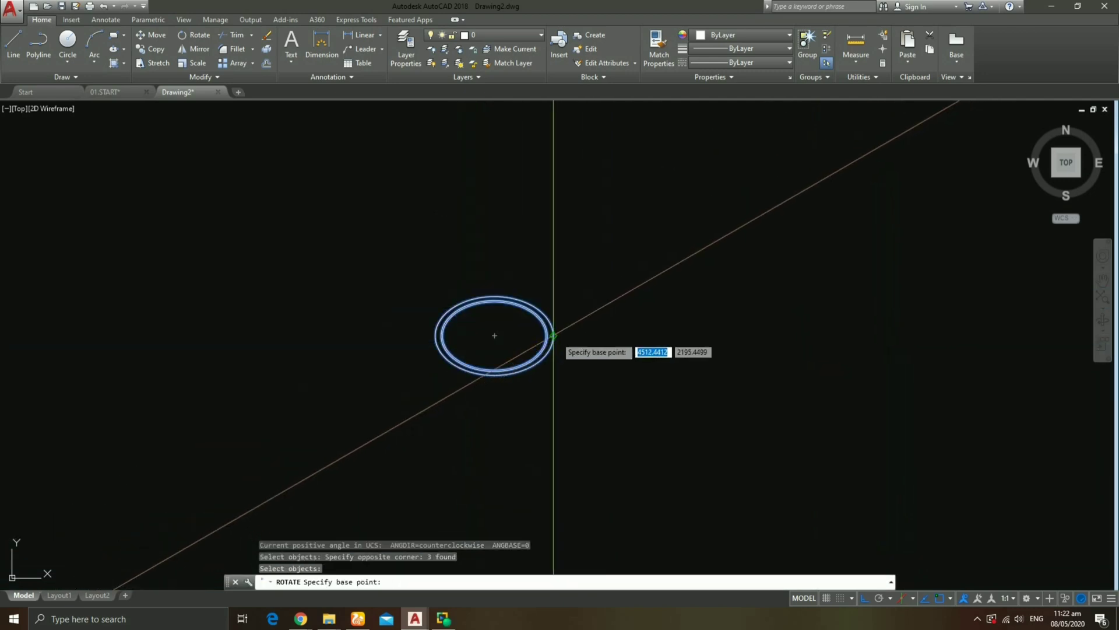
{"action": "left_click", "coordinate": [553, 338]}
{"action": "left_click", "coordinate": [552, 387]}
Rotate the ellipses a further 30° about the bottom point and select them.
{"action": "key", "text": "Return"}
{"action": "left_click", "coordinate": [607, 379]}
{"action": "left_click", "coordinate": [487, 214]}
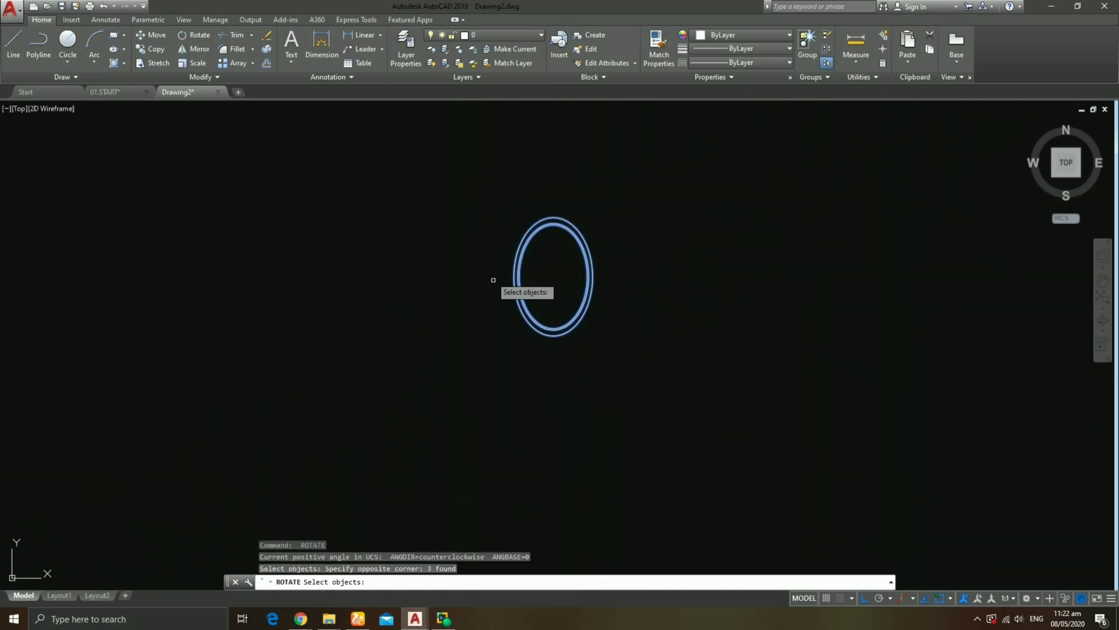
{"action": "key", "text": "Return"}
{"action": "left_click", "coordinate": [553, 337]}
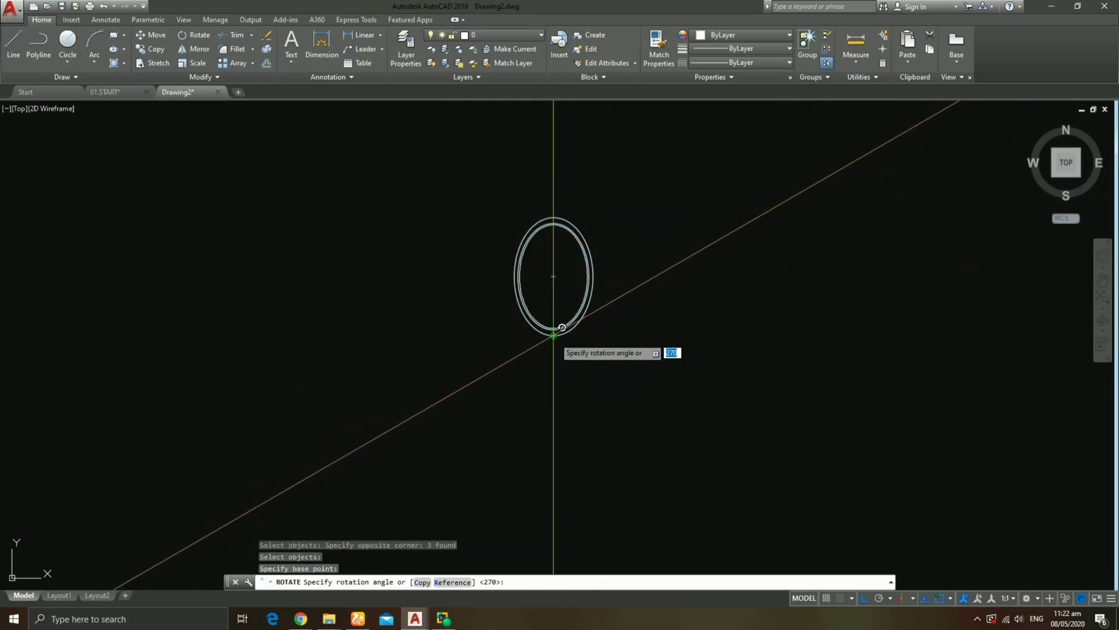
{"action": "left_click", "coordinate": [653, 217]}
{"action": "scroll", "coordinate": [537, 263], "scroll_direction": "up", "scroll_amount": 2}
{"action": "scroll", "coordinate": [606, 257], "scroll_direction": "up", "scroll_amount": 2}
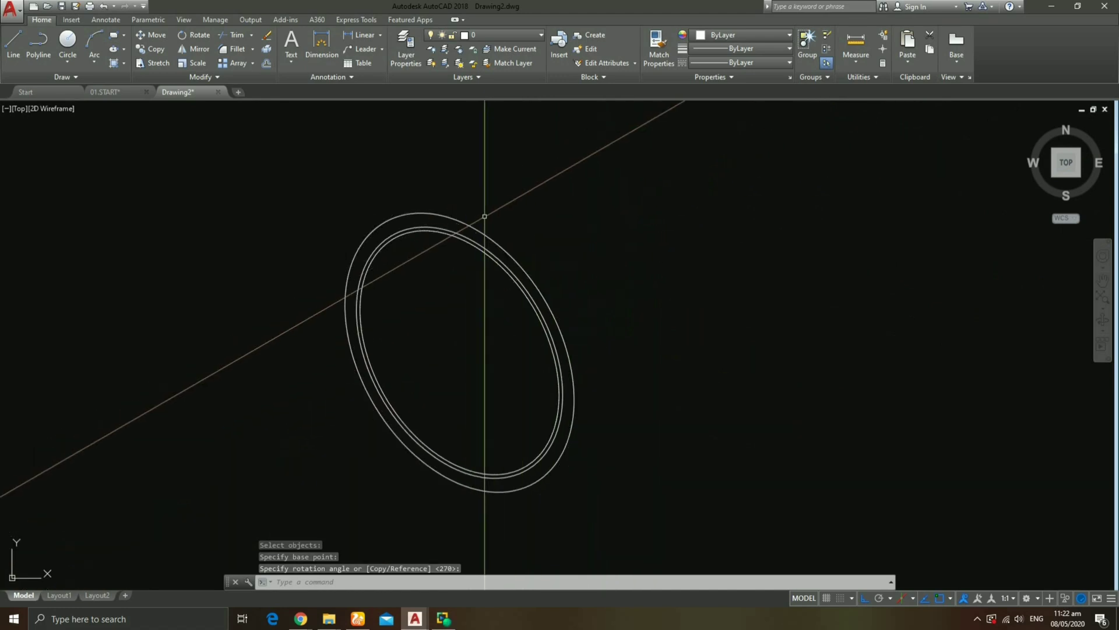
{"action": "scroll", "coordinate": [480, 214], "scroll_direction": "up", "scroll_amount": 2}
{"action": "left_click", "coordinate": [528, 217]}
{"action": "left_click", "coordinate": [339, 252]}
{"action": "left_click", "coordinate": [743, 37]}
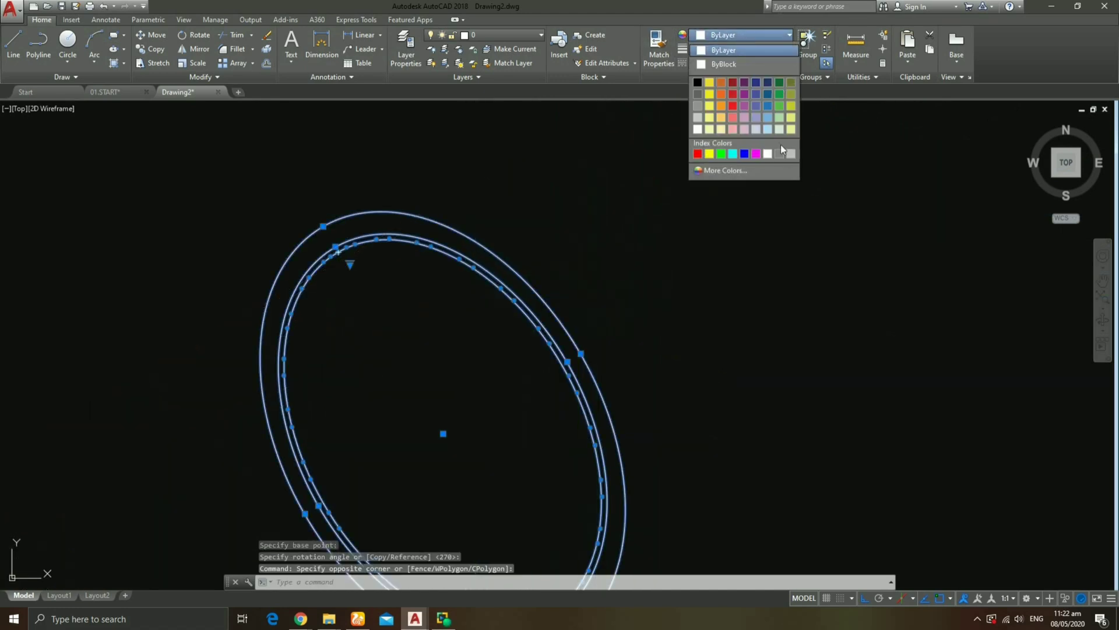
Set the selected ellipses' colour to Red.
{"action": "left_click", "coordinate": [698, 153]}
{"action": "key", "text": "Escape"}
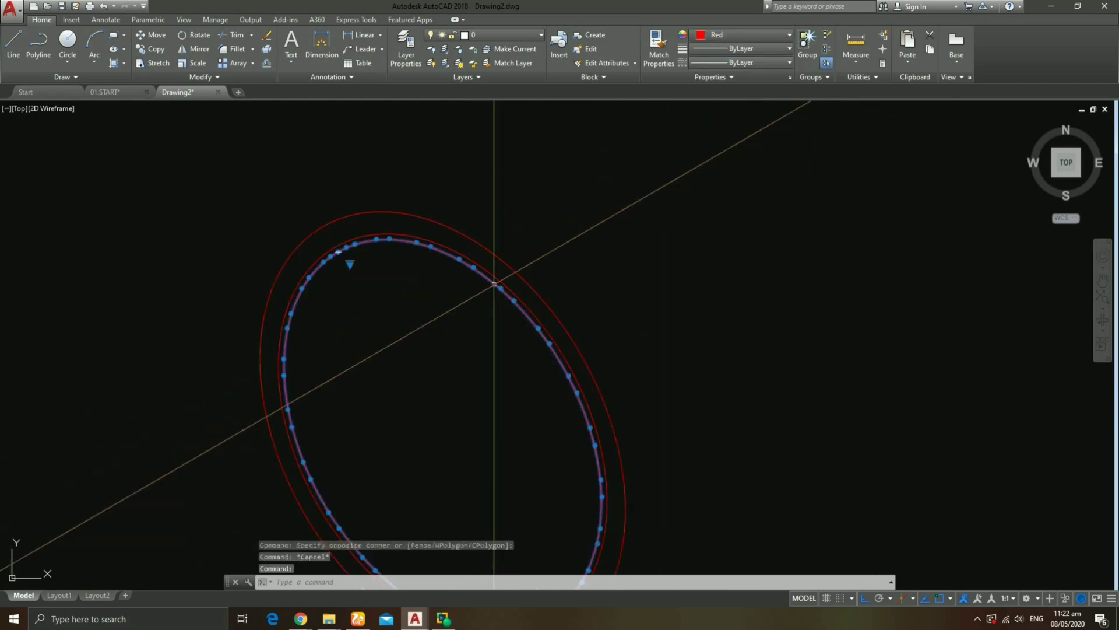
{"action": "left_click", "coordinate": [736, 35]}
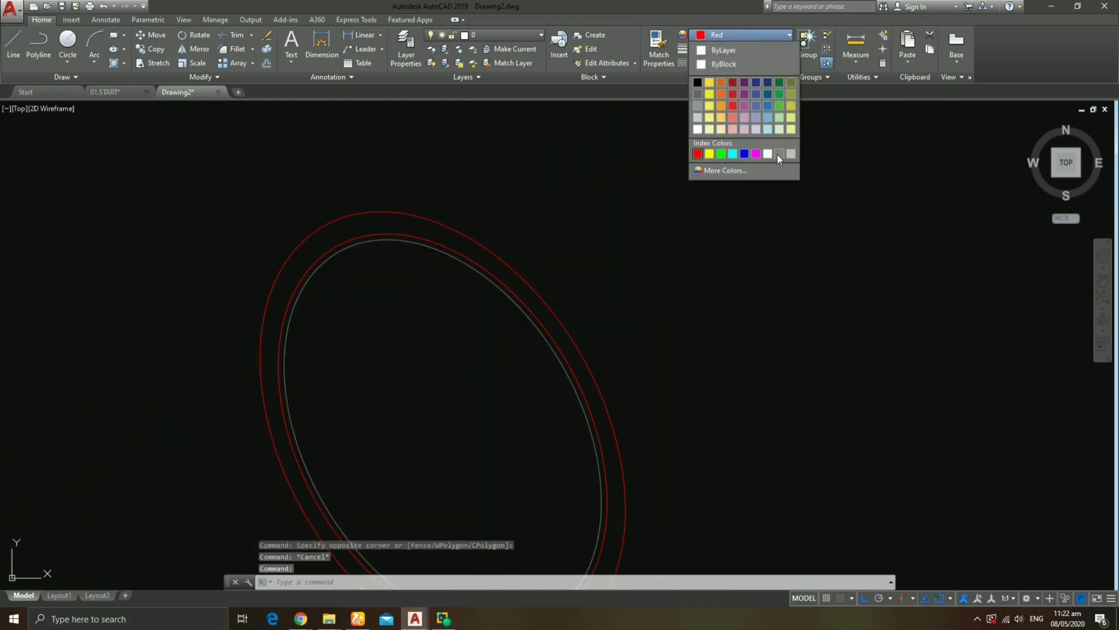
{"action": "left_click", "coordinate": [778, 156]}
{"action": "key", "text": "Escape"}
{"action": "scroll", "coordinate": [554, 248], "scroll_direction": "down", "scroll_amount": 4}
{"action": "scroll", "coordinate": [501, 222], "scroll_direction": "down", "scroll_amount": 3}
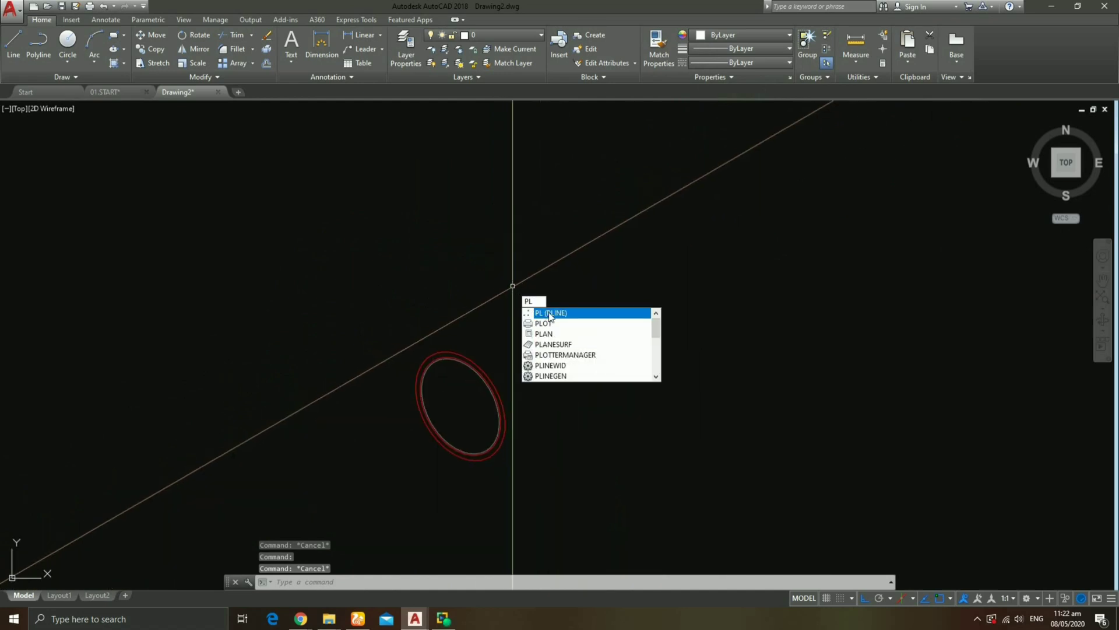
{"action": "left_click", "coordinate": [549, 315]}
Draw a 200-unit line at 30° from the ellipse's top point.
{"action": "type", "text": "l"}
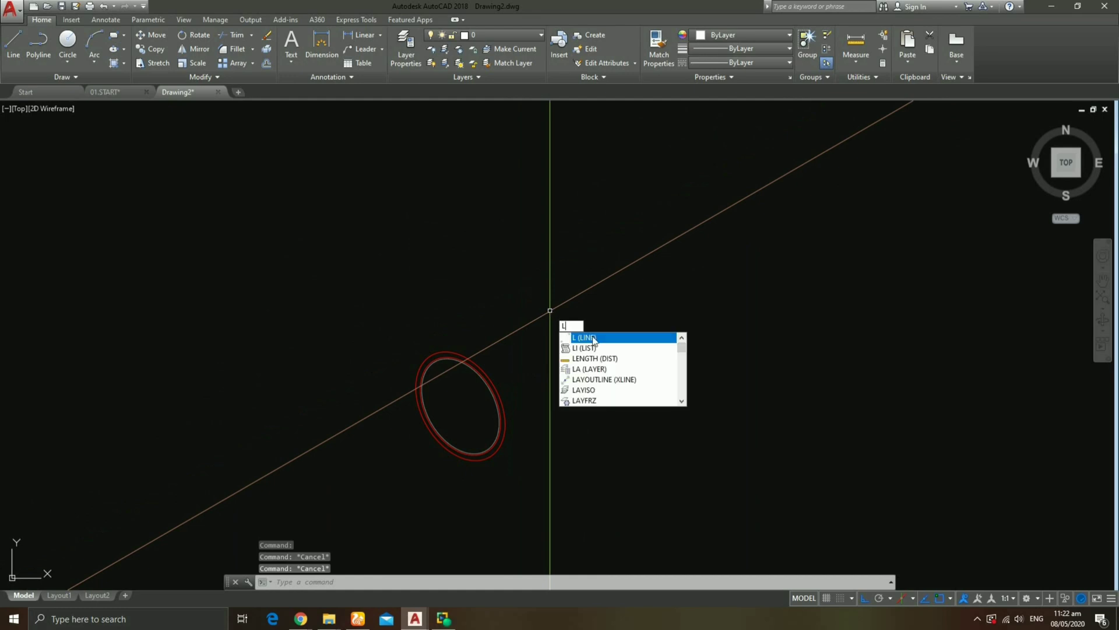
{"action": "key", "text": "Return"}
{"action": "left_click", "coordinate": [429, 354]}
{"action": "type", "text": "200"}
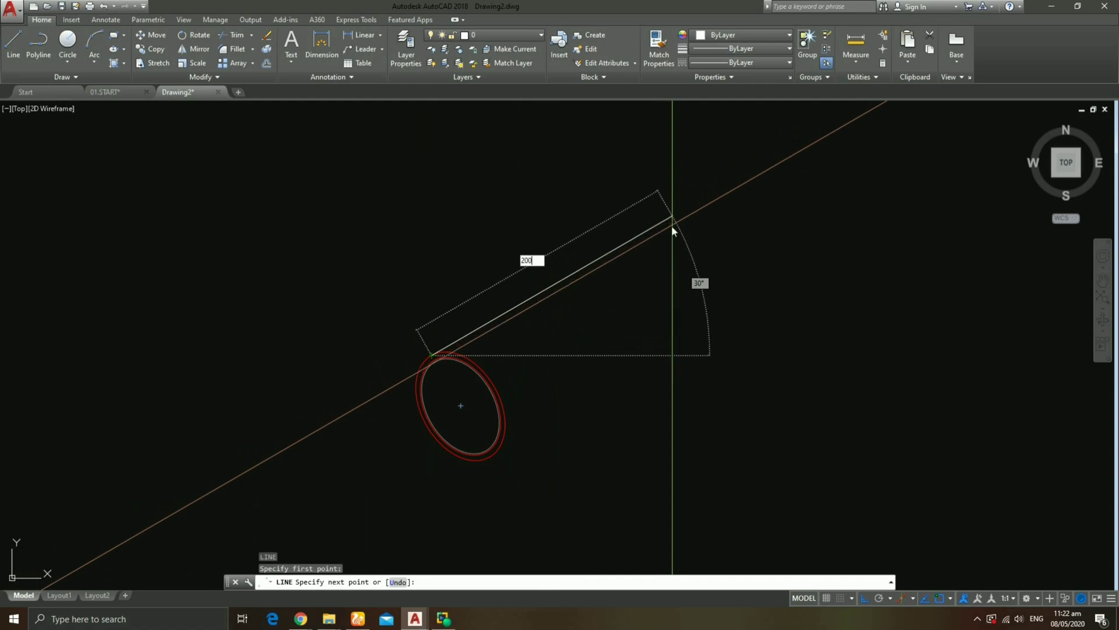
{"action": "key", "text": "Return"}
{"action": "key", "text": "Escape"}
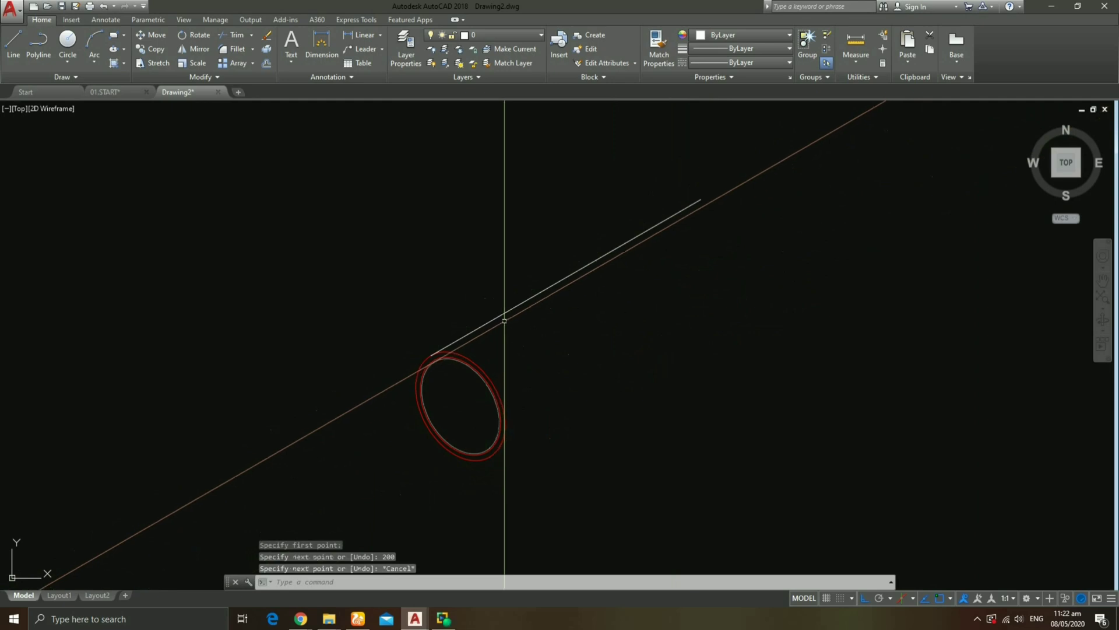
Copy the side line down to the ellipse's bottom point.
{"action": "type", "text": "cp"}
{"action": "left_click", "coordinate": [563, 353]}
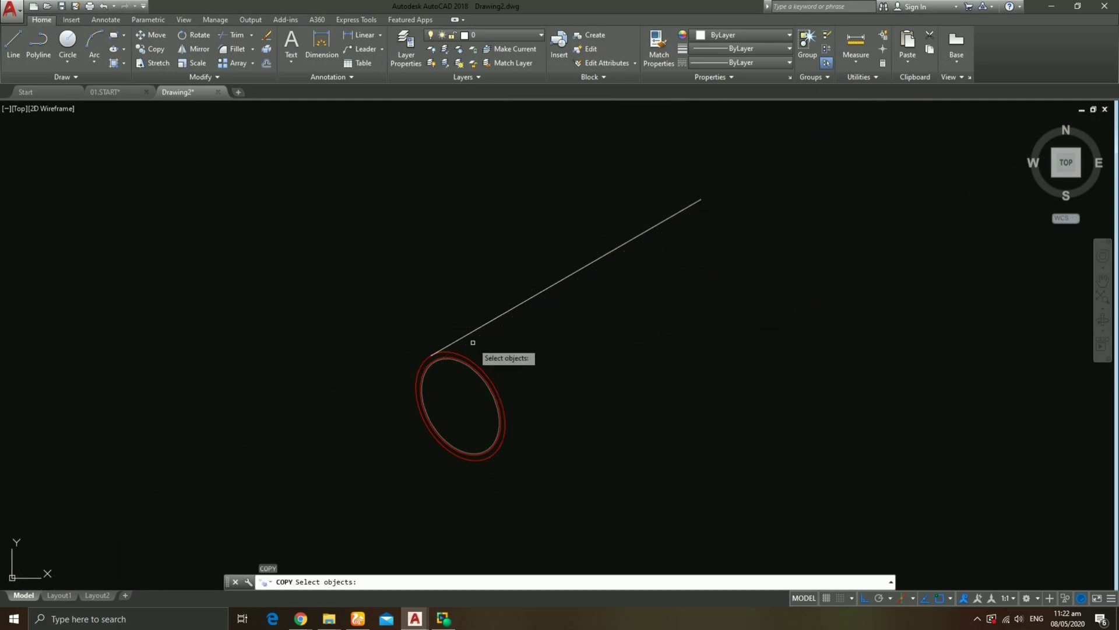
{"action": "left_click", "coordinate": [450, 334]}
{"action": "key", "text": "Return"}
{"action": "left_click", "coordinate": [432, 354]}
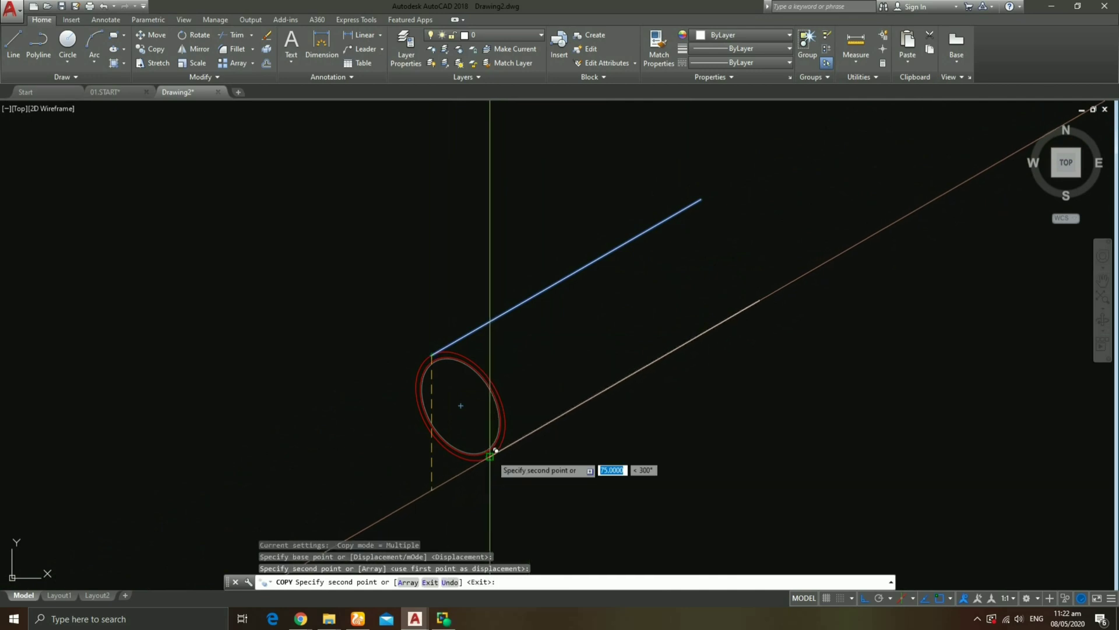
{"action": "left_click", "coordinate": [490, 455]}
{"action": "key", "text": "Escape"}
{"action": "type", "text": "C"}
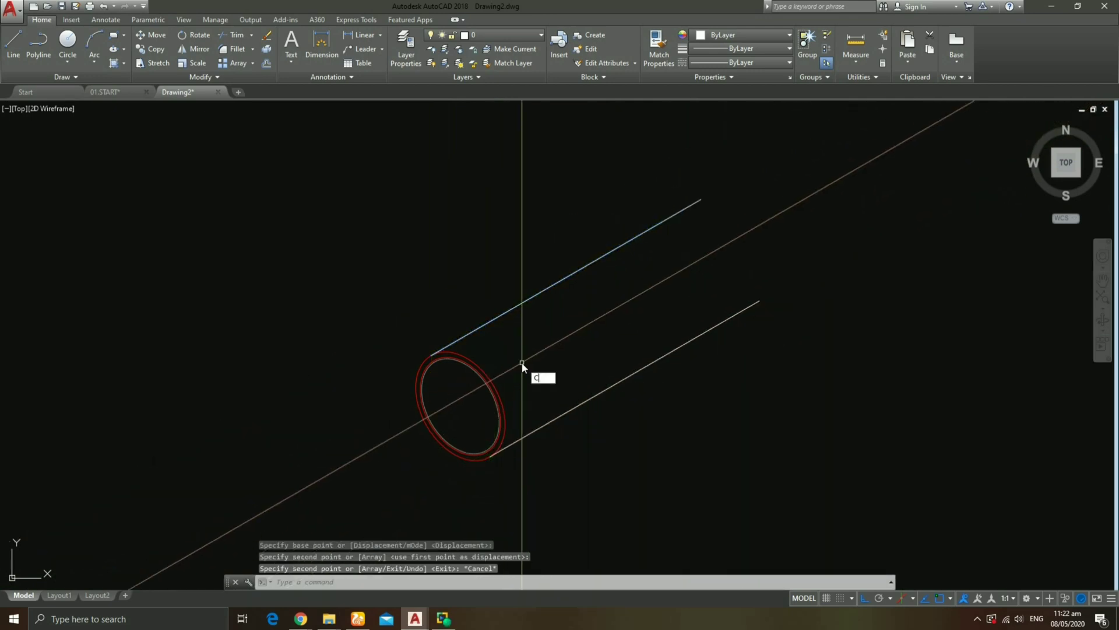
Copy the ellipse to the far end of the two side lines.
{"action": "type", "text": "O"}
{"action": "key", "text": "Return"}
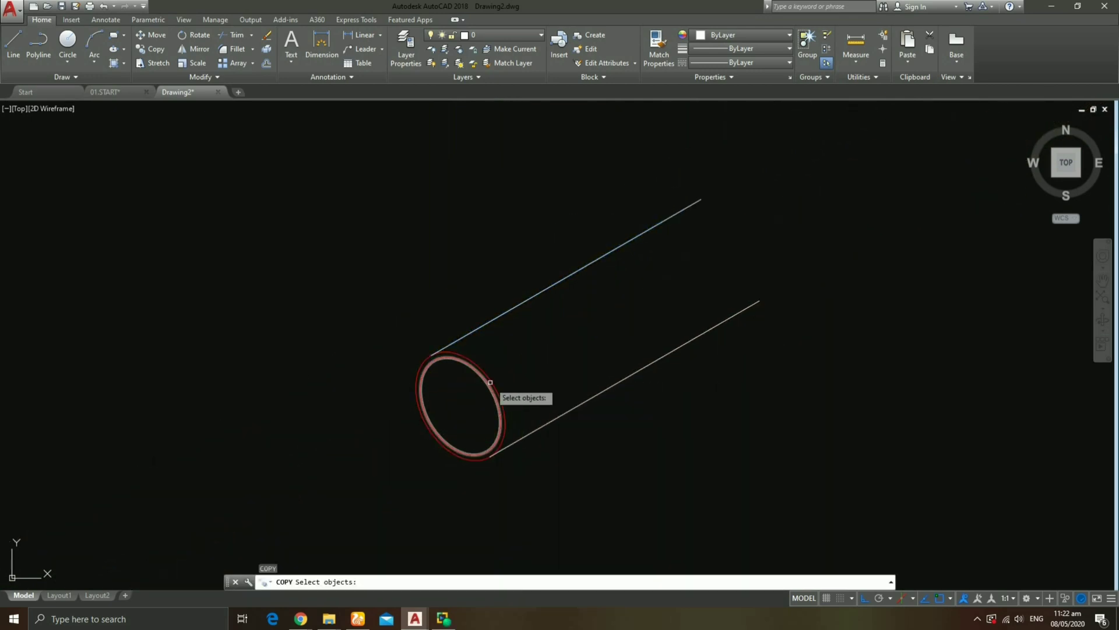
{"action": "key", "text": "Return"}
{"action": "left_click", "coordinate": [439, 352]}
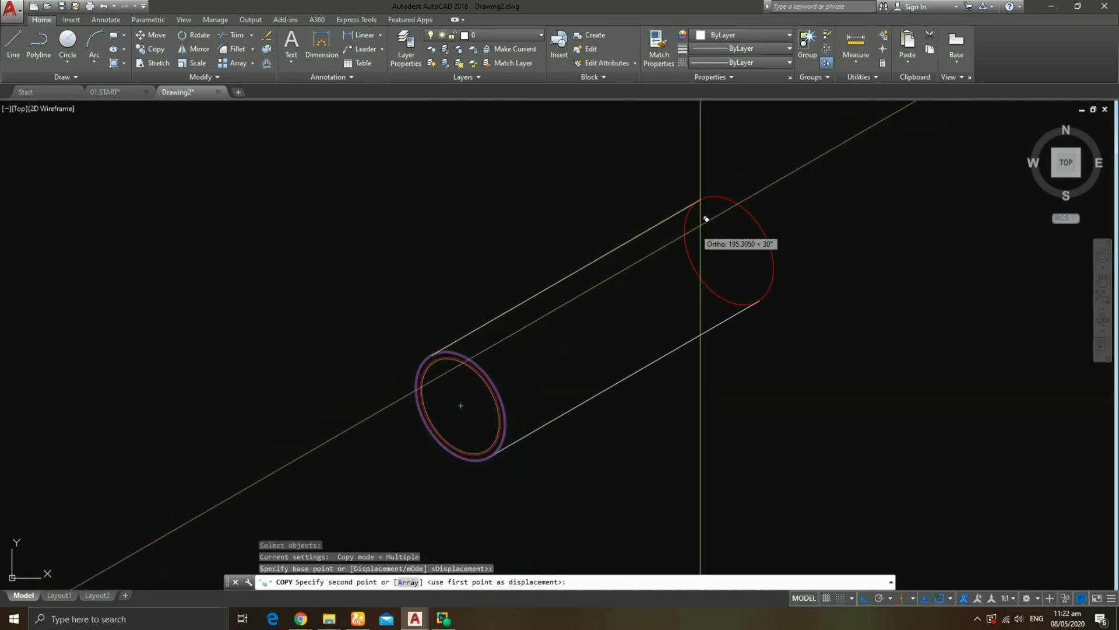
{"action": "left_click", "coordinate": [708, 188]}
{"action": "key", "text": "Escape"}
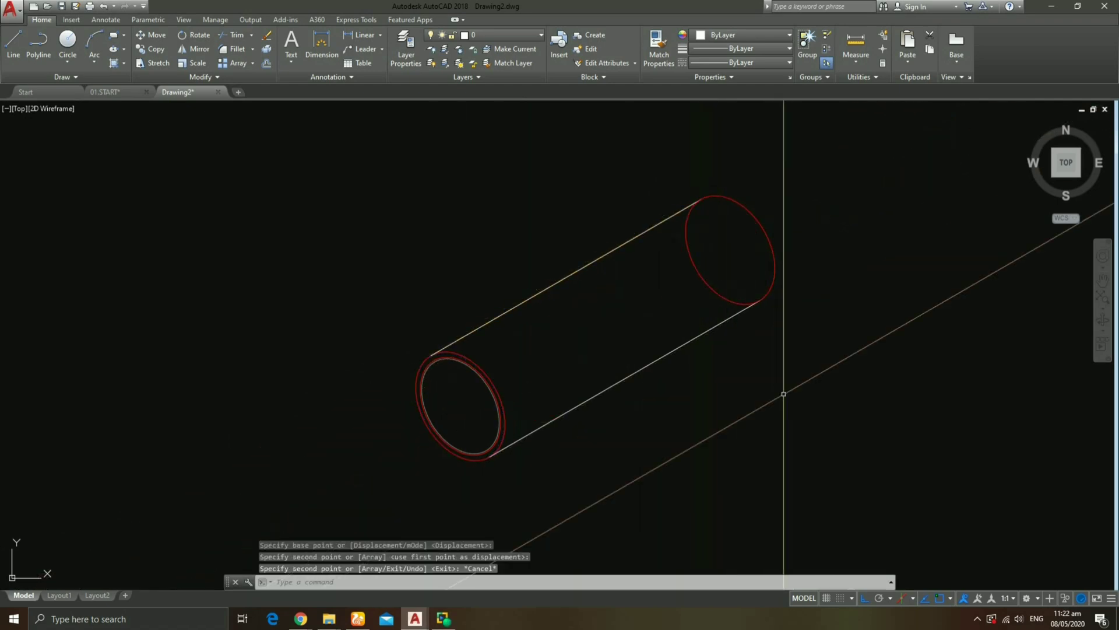
{"action": "mouse_move", "coordinate": [722, 255]}
{"action": "middle_mouse_down"}
{"action": "mouse_move", "coordinate": [647, 298]}
{"action": "mouse_move", "coordinate": [623, 294]}
{"action": "middle_mouse_up"}
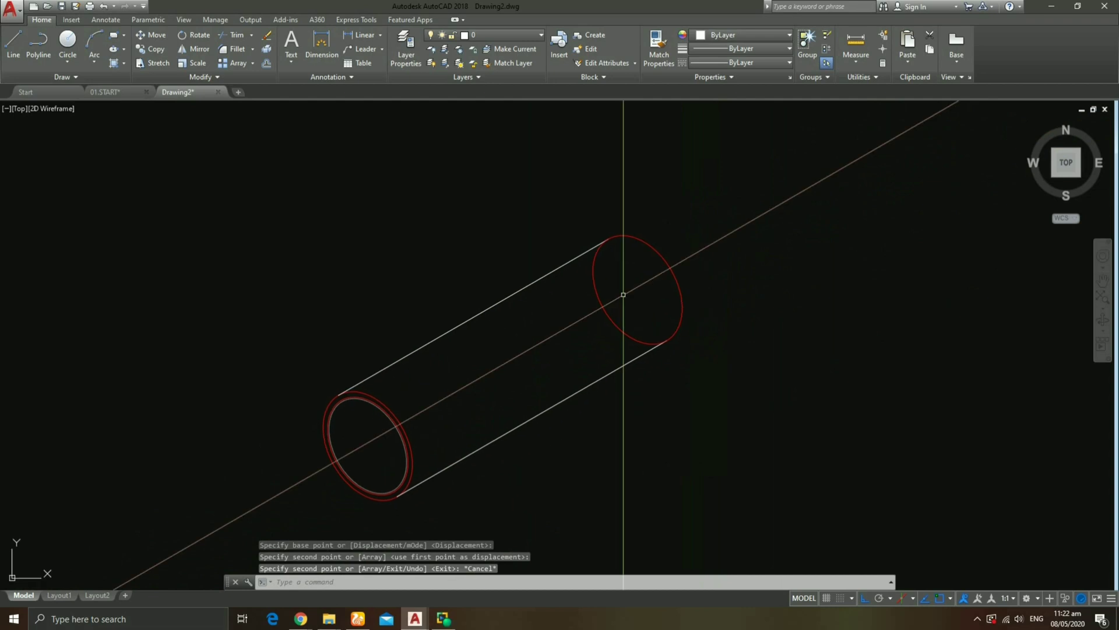
Trim away the hidden half of the far-end ellipse.
{"action": "left_click", "coordinate": [669, 322]}
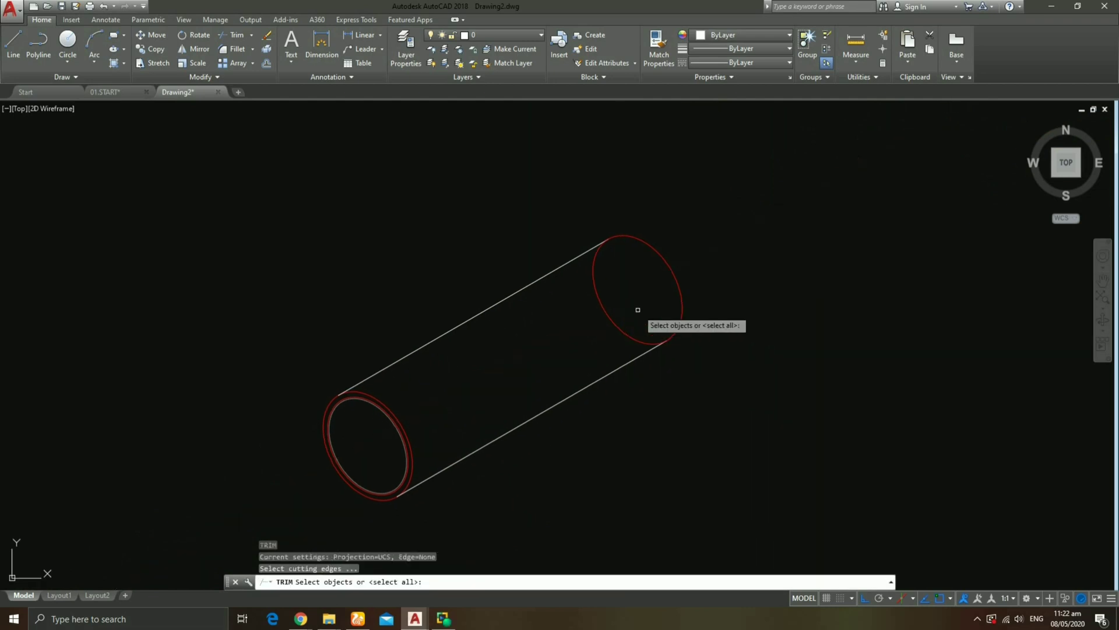
{"action": "left_click", "coordinate": [623, 293]}
{"action": "left_click", "coordinate": [565, 320]}
{"action": "key", "text": "Escape"}
{"action": "type", "text": "MA"}
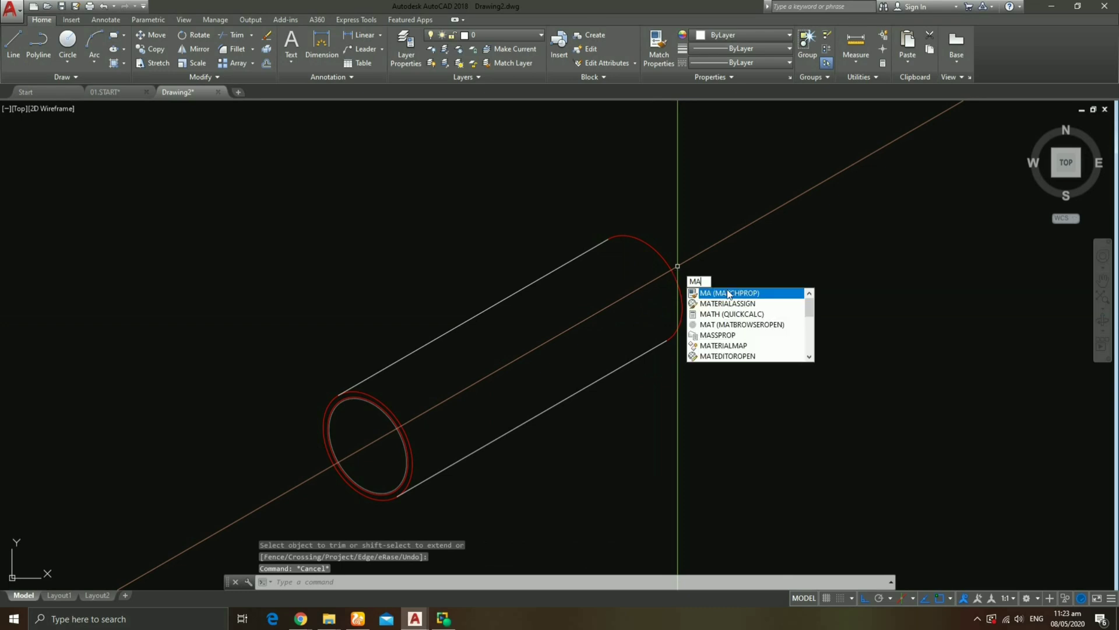
Match both pipe side lines to the red arc's properties.
{"action": "key", "text": "Return"}
{"action": "left_click", "coordinate": [673, 272]}
{"action": "left_click", "coordinate": [590, 429]}
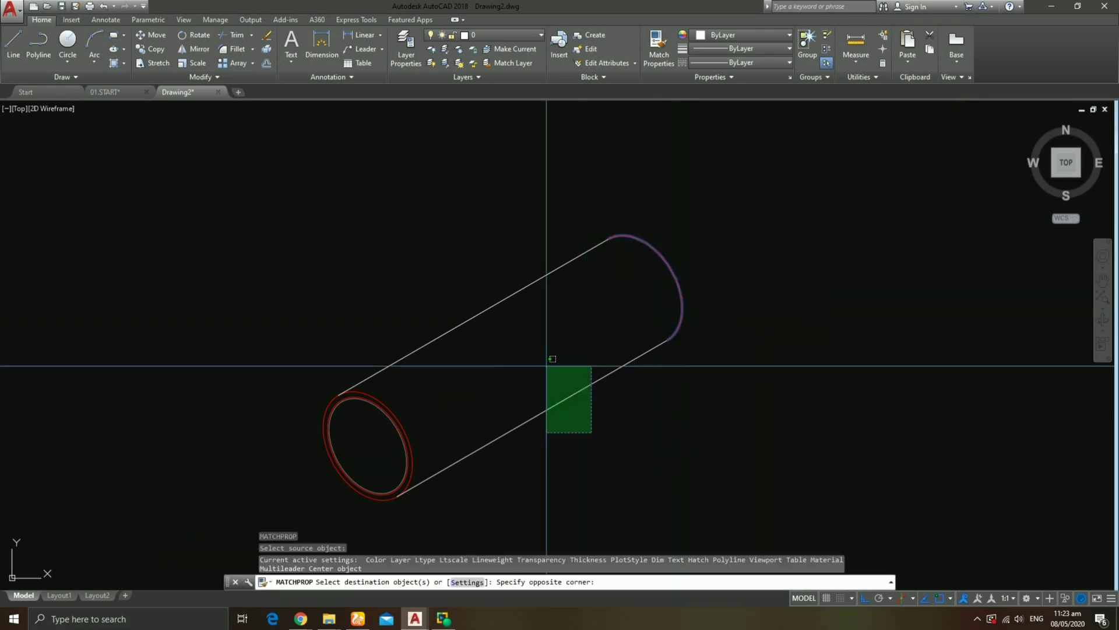
{"action": "left_click", "coordinate": [538, 261]}
{"action": "key", "text": "Escape"}
{"action": "middle_click_drag", "start_coordinate": [428, 417], "coordinate": [626, 318]}
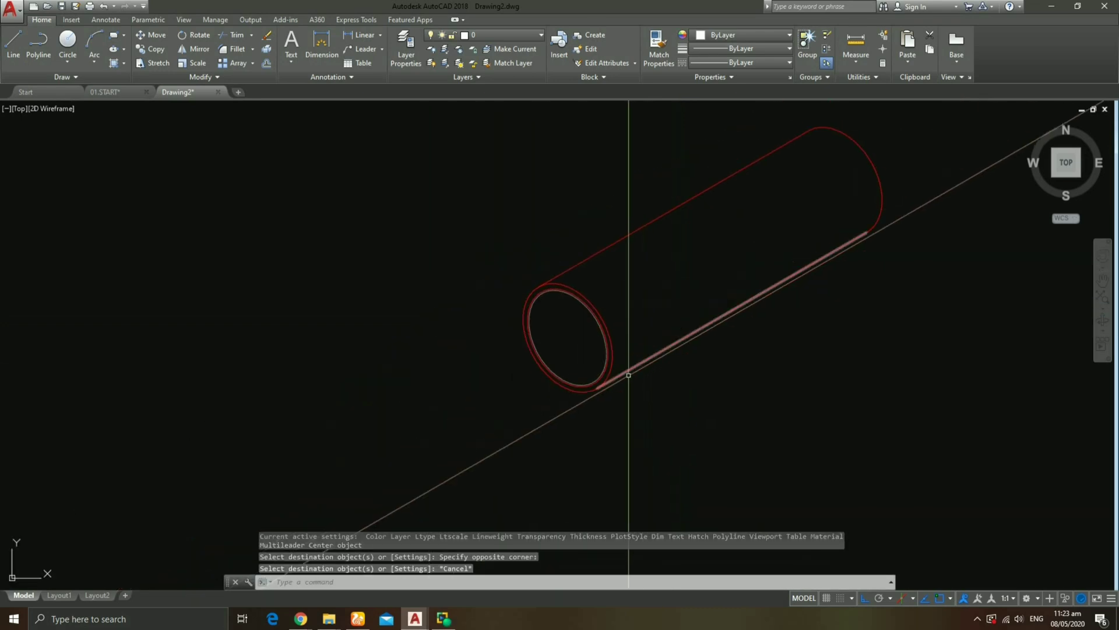
{"action": "scroll", "coordinate": [524, 350], "scroll_direction": "down", "scroll_amount": 1}
{"action": "scroll", "coordinate": [497, 379], "scroll_direction": "up", "scroll_amount": 1}
{"action": "scroll", "coordinate": [496, 351], "scroll_direction": "up", "scroll_amount": 2}
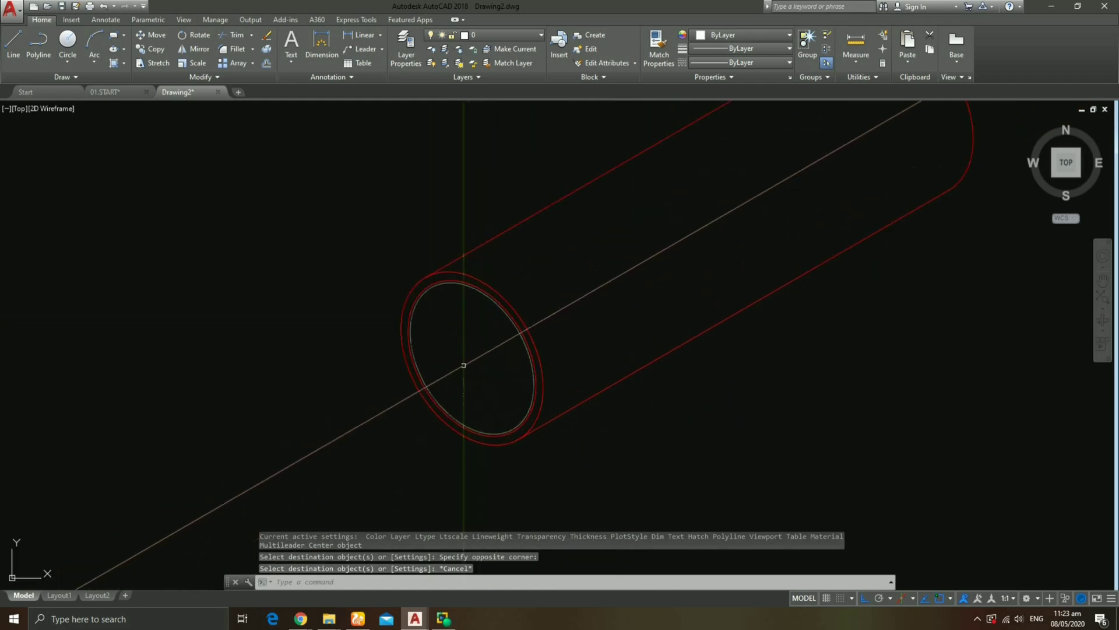
{"action": "middle_click_drag", "start_coordinate": [464, 365], "coordinate": [325, 449]}
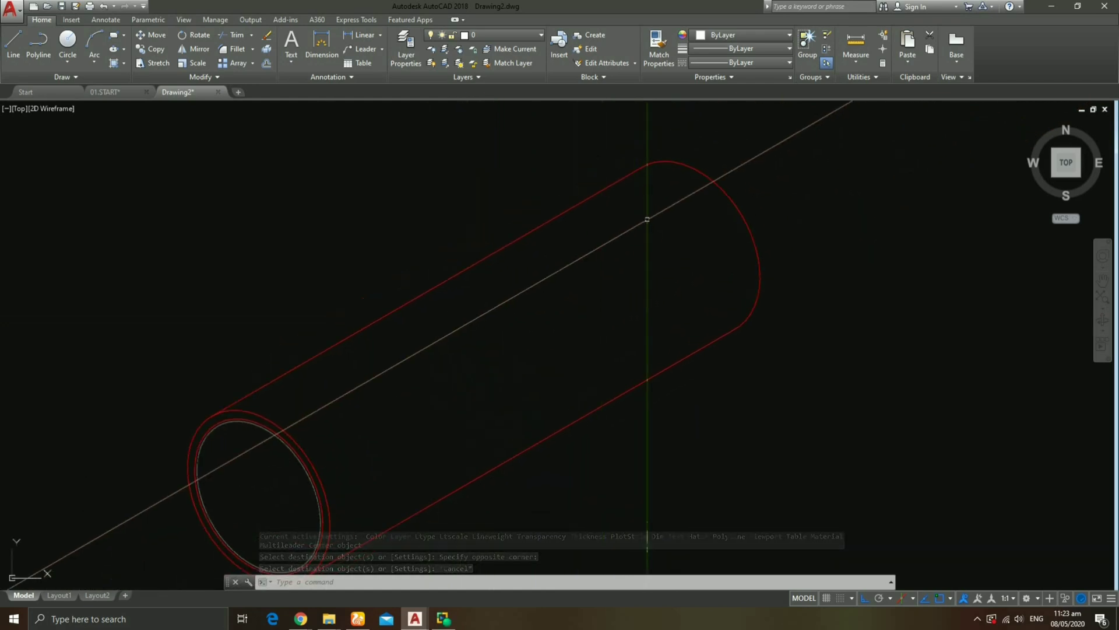
{"action": "middle_click_drag", "start_coordinate": [647, 219], "coordinate": [631, 288]}
{"action": "type", "text": "ARC"}
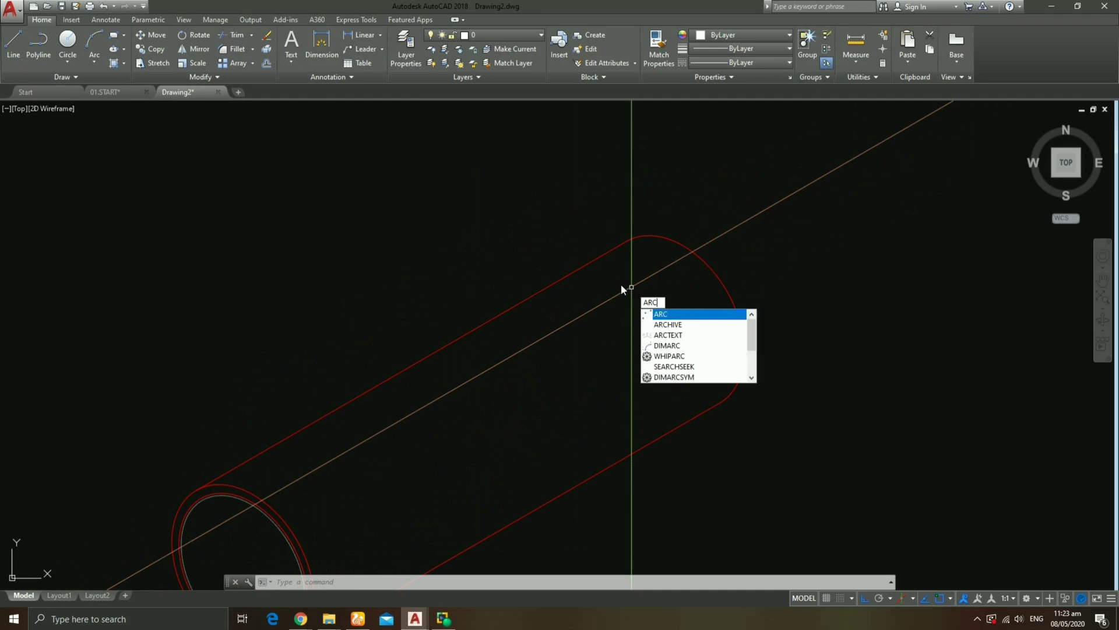
Turn Ortho off and draw the first break arc from the pipe's upper edge to the axis.
{"action": "key", "text": "Return"}
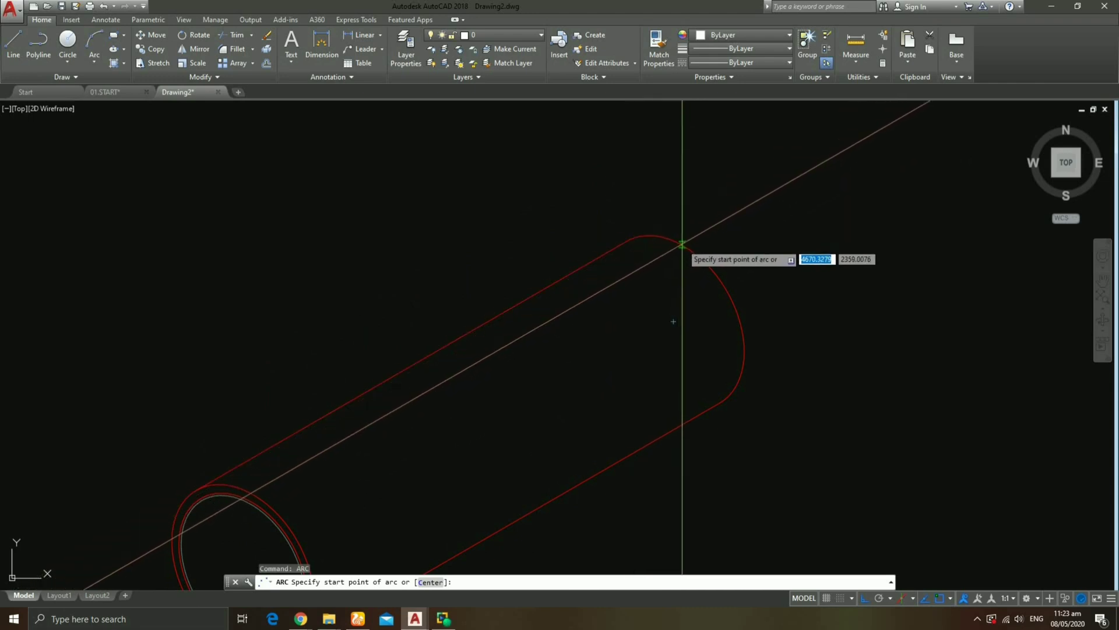
{"action": "left_click", "coordinate": [687, 247]}
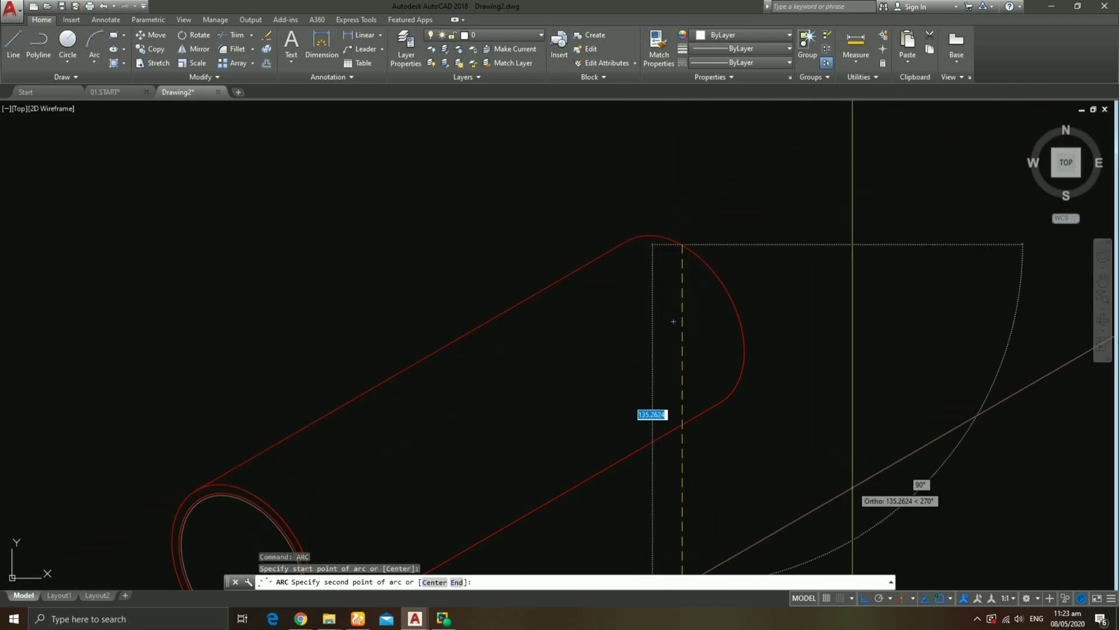
{"action": "left_click", "coordinate": [867, 599]}
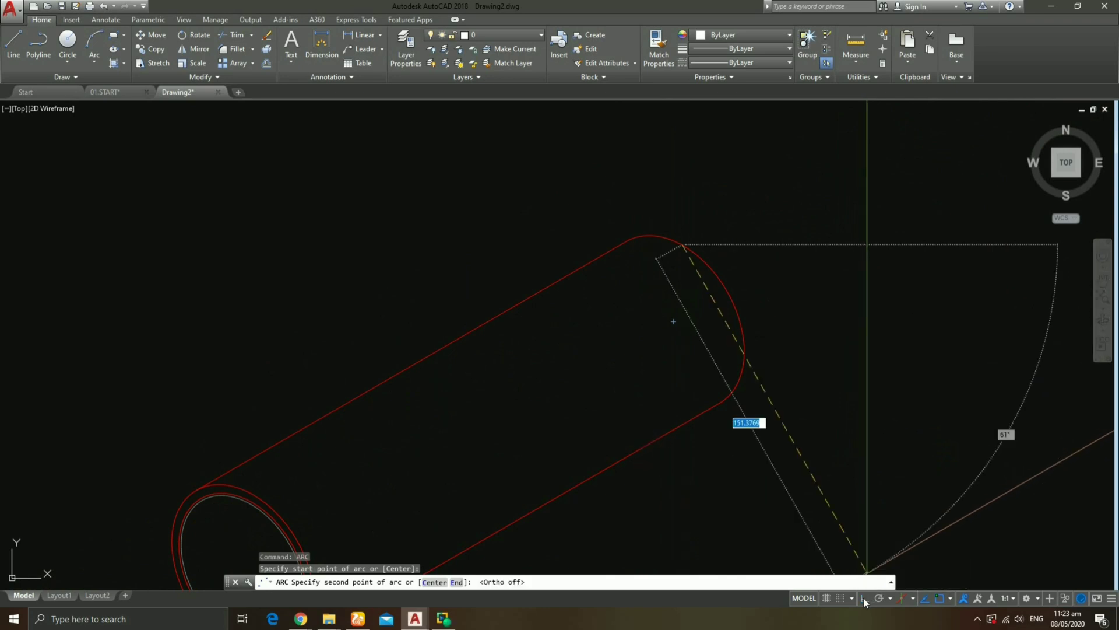
{"action": "scroll", "coordinate": [723, 303], "scroll_direction": "up", "scroll_amount": 2}
{"action": "left_click", "coordinate": [714, 299]}
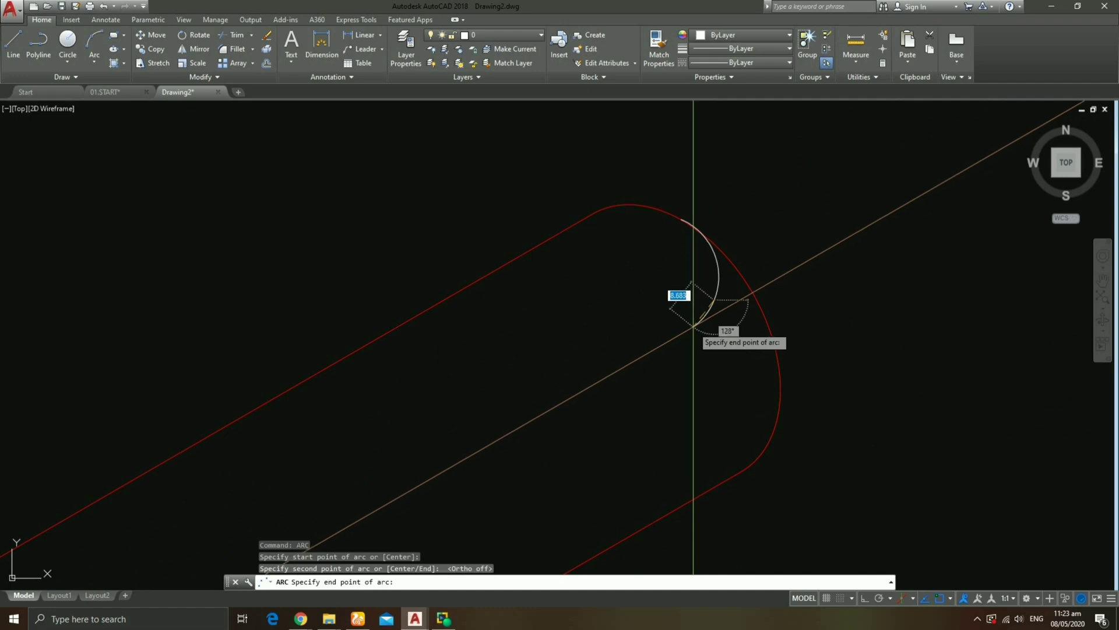
{"action": "left_click", "coordinate": [698, 328]}
{"action": "scroll", "coordinate": [694, 327], "scroll_direction": "up", "scroll_amount": 2}
{"action": "type", "text": "ARC"}
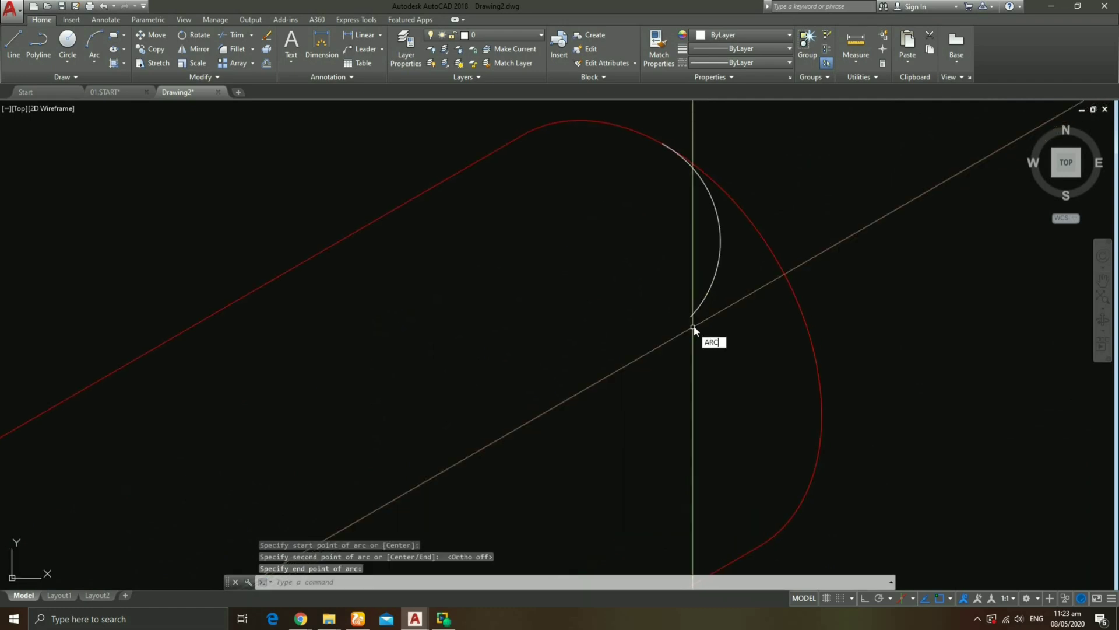
Discard a misshapen attempt, then draw the lower break arc down to the pipe's lower edge.
{"action": "key", "text": "Return"}
{"action": "left_click", "coordinate": [682, 329]}
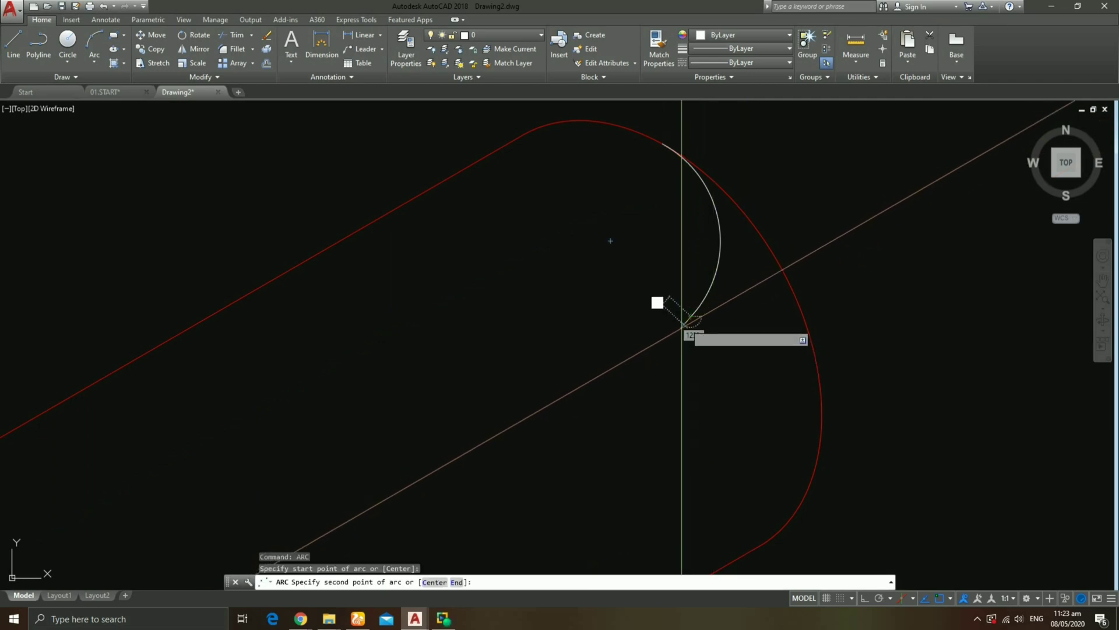
{"action": "middle_click_drag", "start_coordinate": [623, 415], "coordinate": [622, 362]}
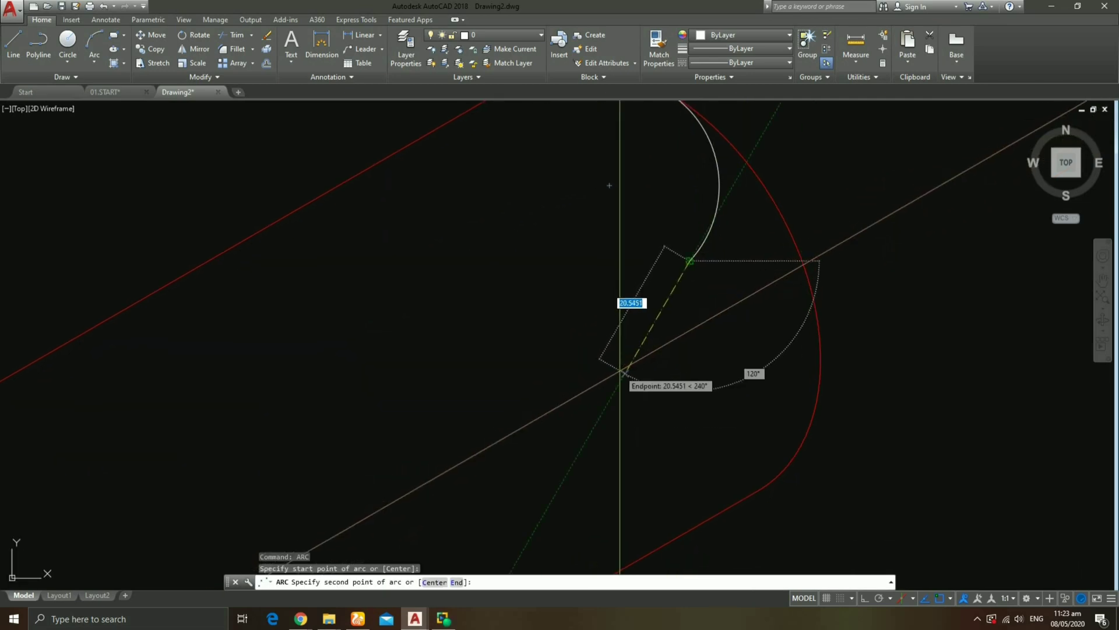
{"action": "left_click", "coordinate": [621, 371]}
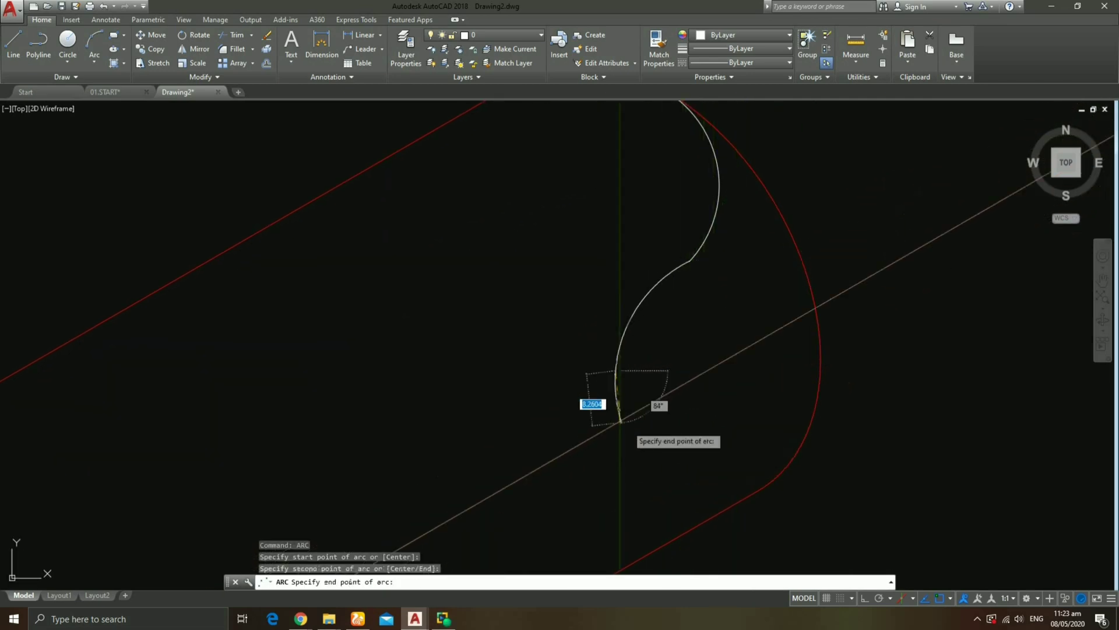
{"action": "key", "text": "Escape"}
{"action": "type", "text": "ARC"}
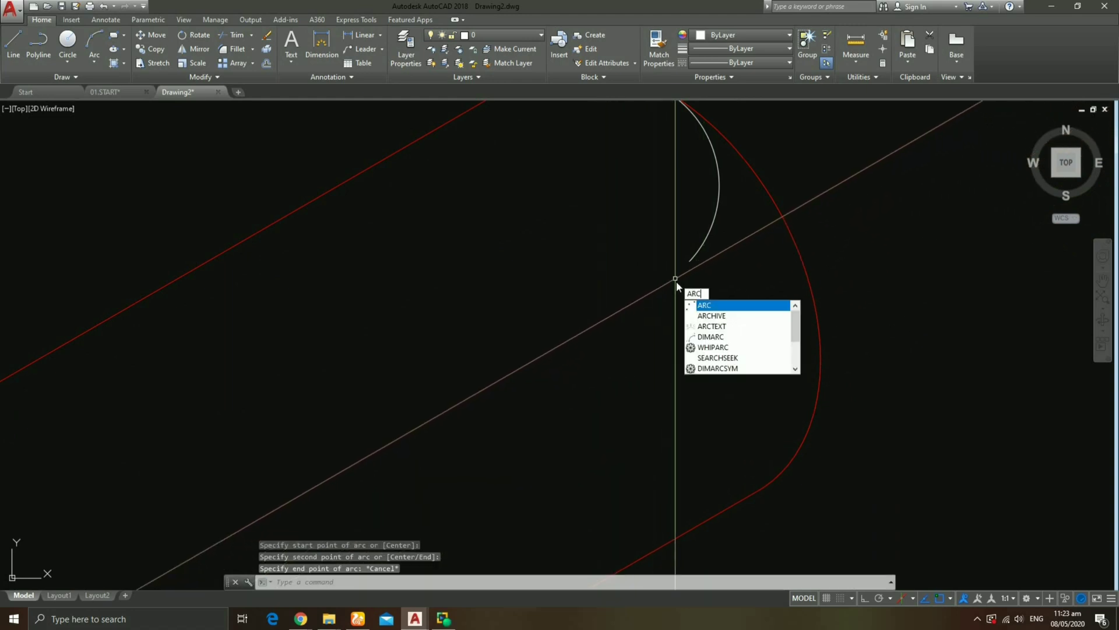
{"action": "key", "text": "Return"}
{"action": "left_click", "coordinate": [690, 261]}
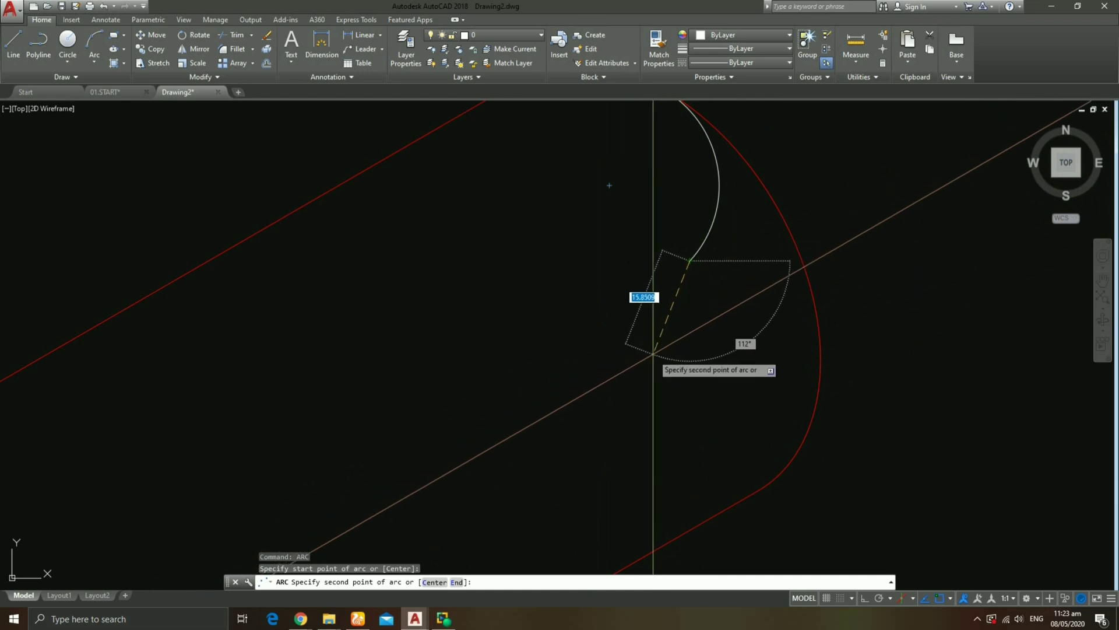
{"action": "left_click", "coordinate": [650, 355]}
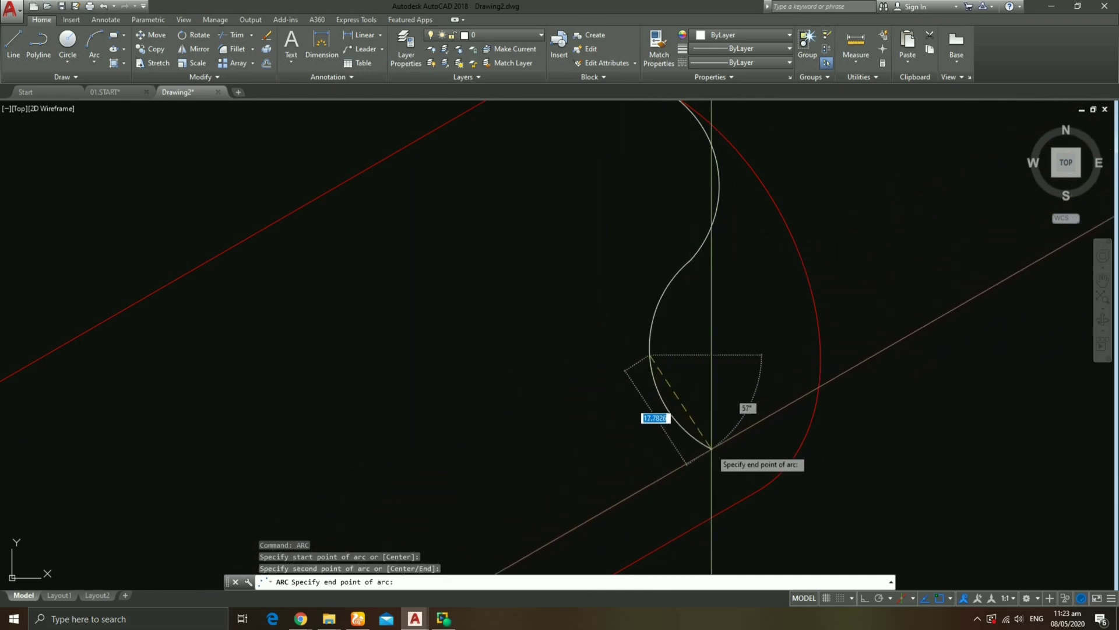
{"action": "middle_click_drag", "start_coordinate": [717, 446], "coordinate": [698, 342]}
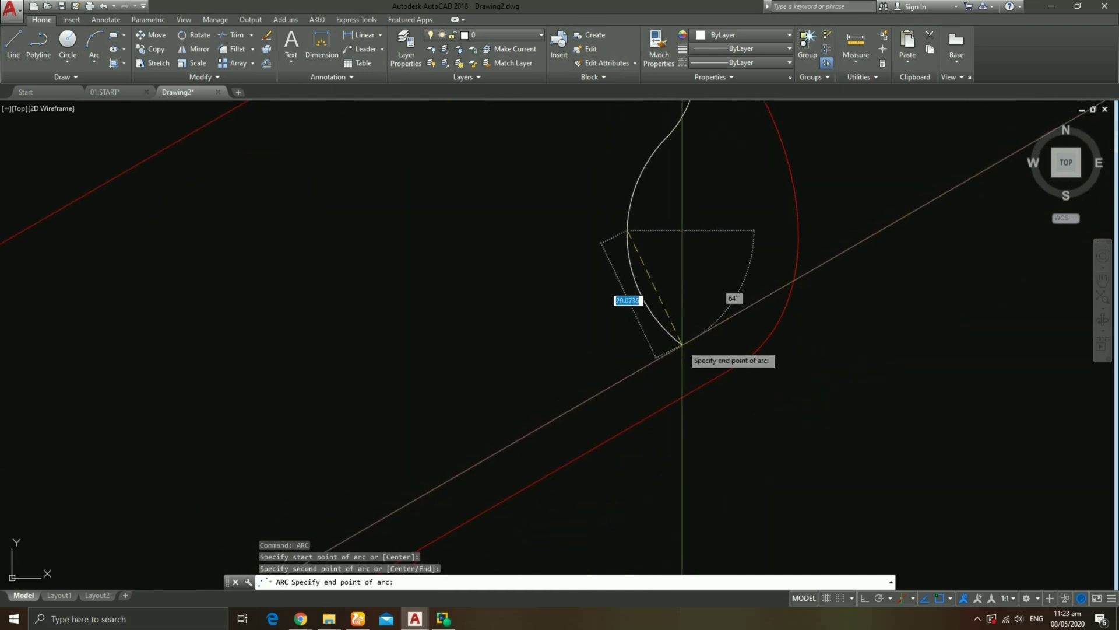
{"action": "left_click", "coordinate": [690, 346]}
{"action": "scroll", "coordinate": [690, 345], "scroll_direction": "down", "scroll_amount": 3}
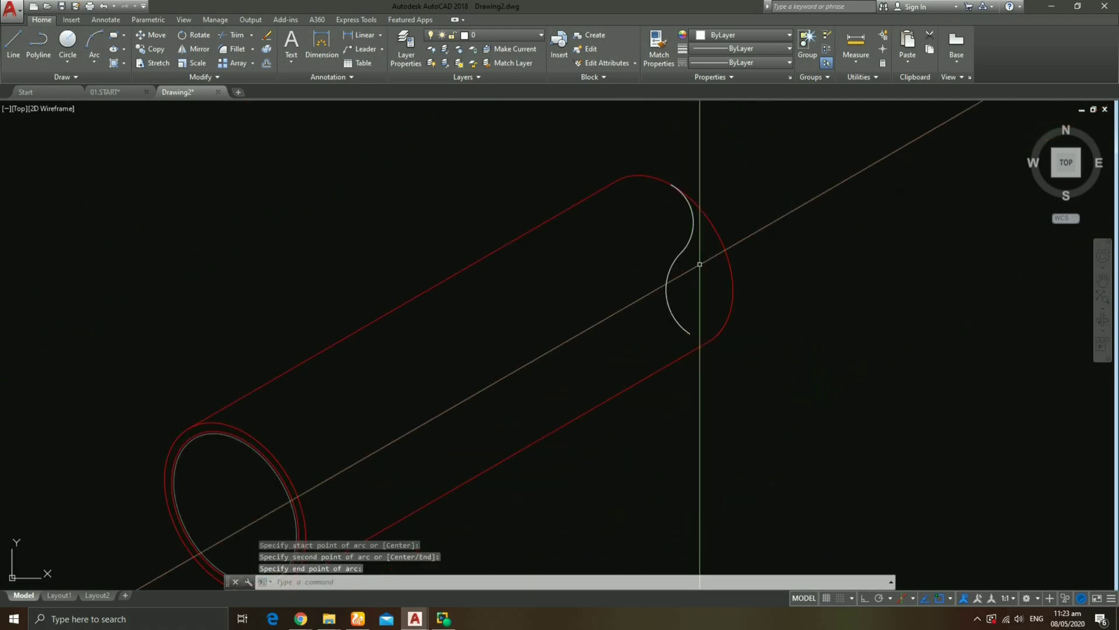
{"action": "scroll", "coordinate": [684, 347], "scroll_direction": "up", "scroll_amount": 4}
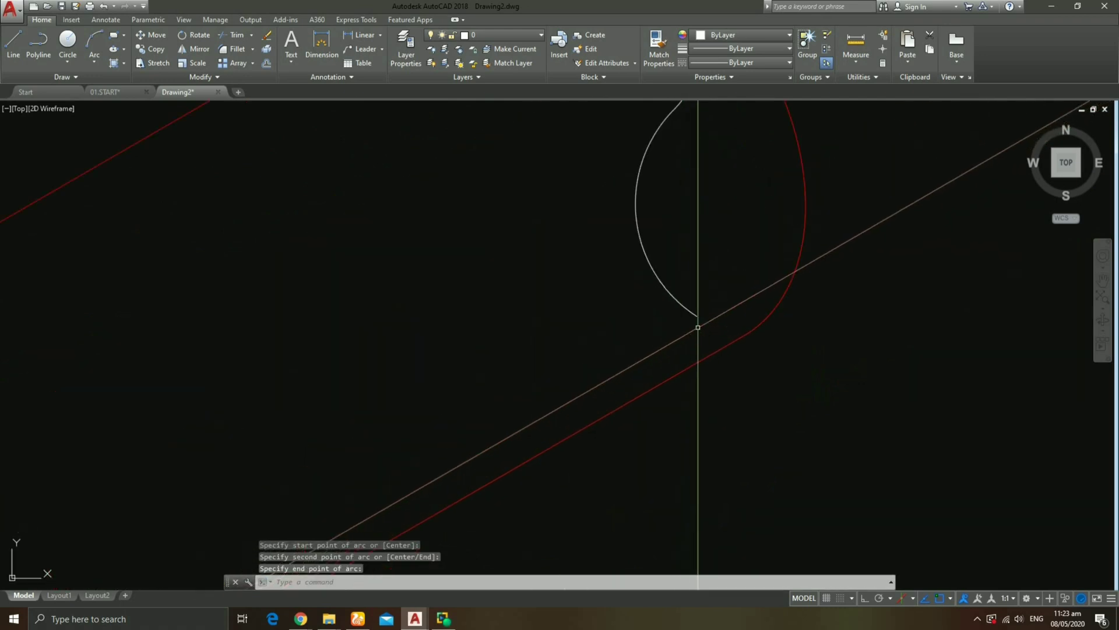
Add a small arc from the existing arc's end to the pipe edge and select it.
{"action": "key", "text": "Return"}
{"action": "key", "text": "Escape"}
{"action": "type", "text": "ARC"}
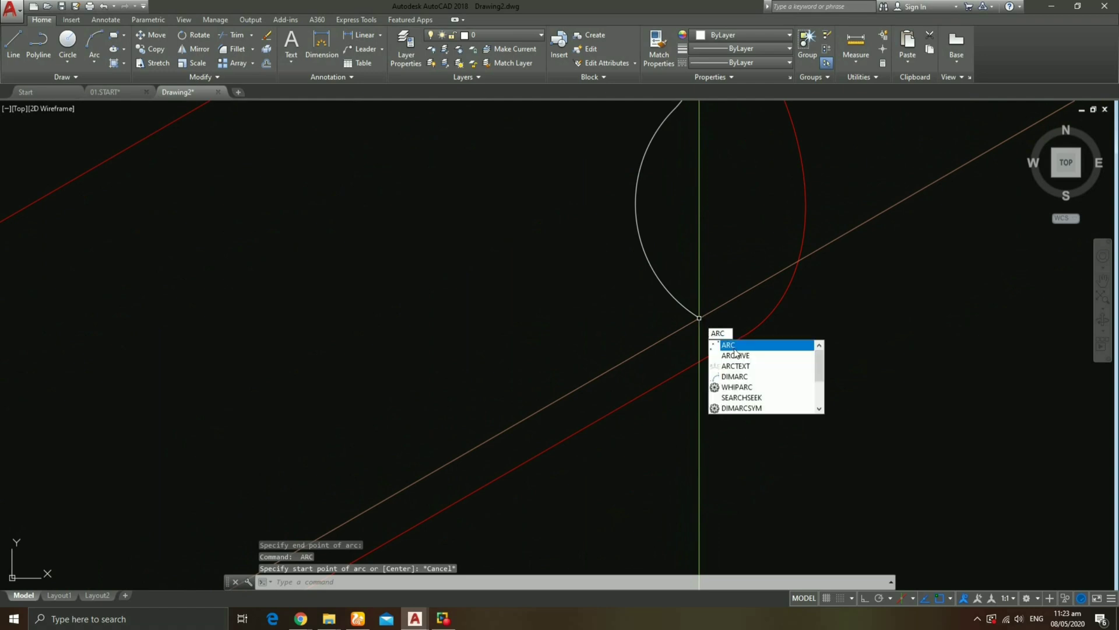
{"action": "key", "text": "Return"}
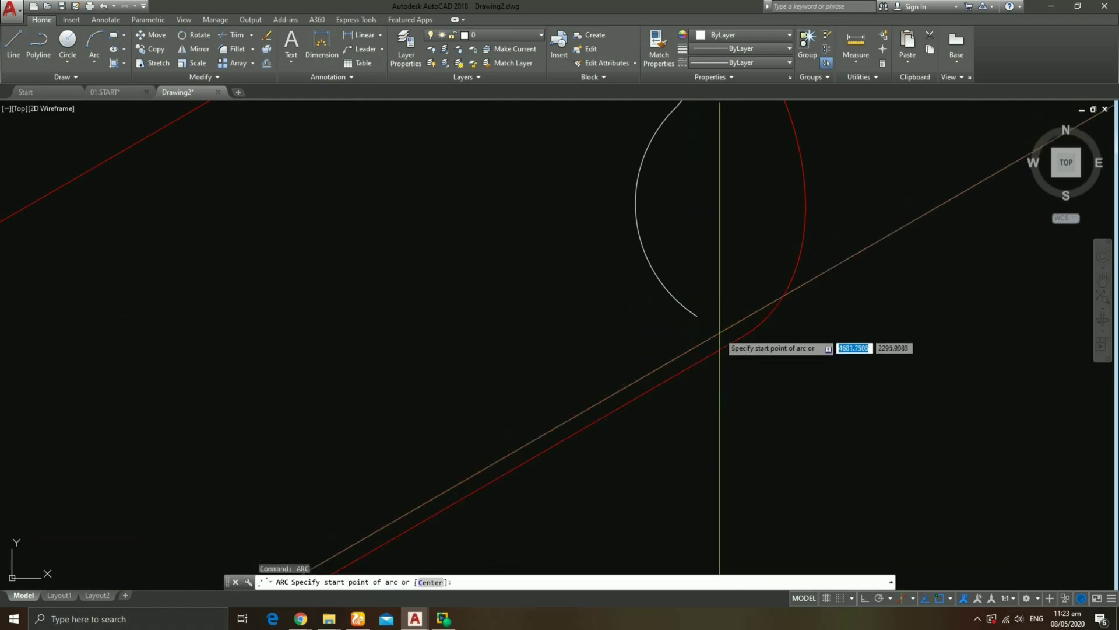
{"action": "left_click", "coordinate": [699, 318]}
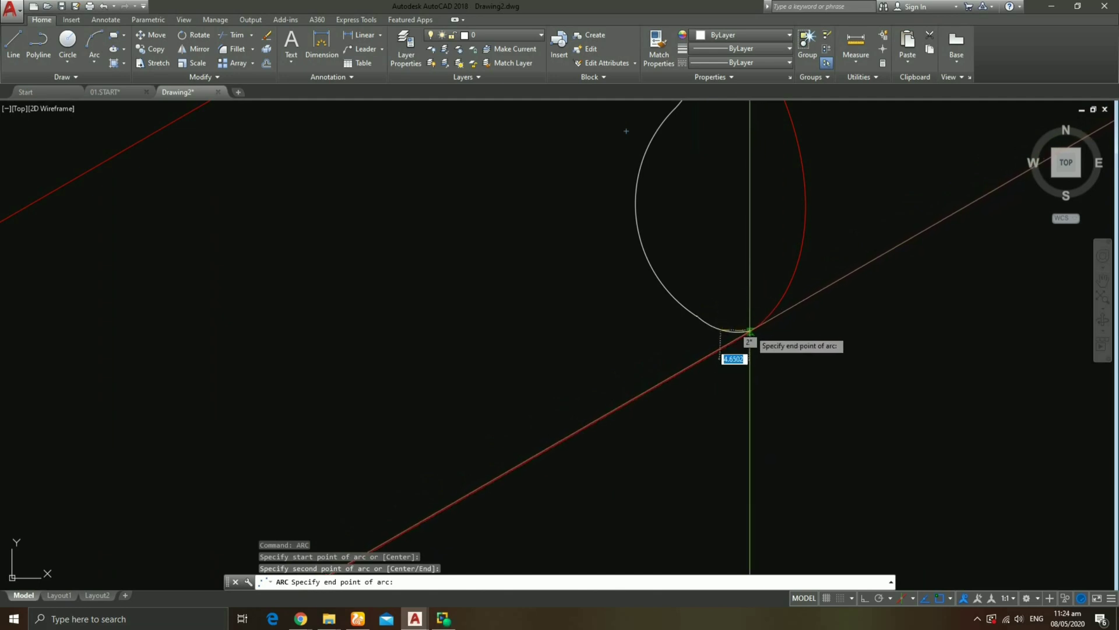
{"action": "left_click", "coordinate": [748, 331]}
{"action": "scroll", "coordinate": [720, 318], "scroll_direction": "down", "scroll_amount": 2}
{"action": "scroll", "coordinate": [718, 315], "scroll_direction": "up", "scroll_amount": 2}
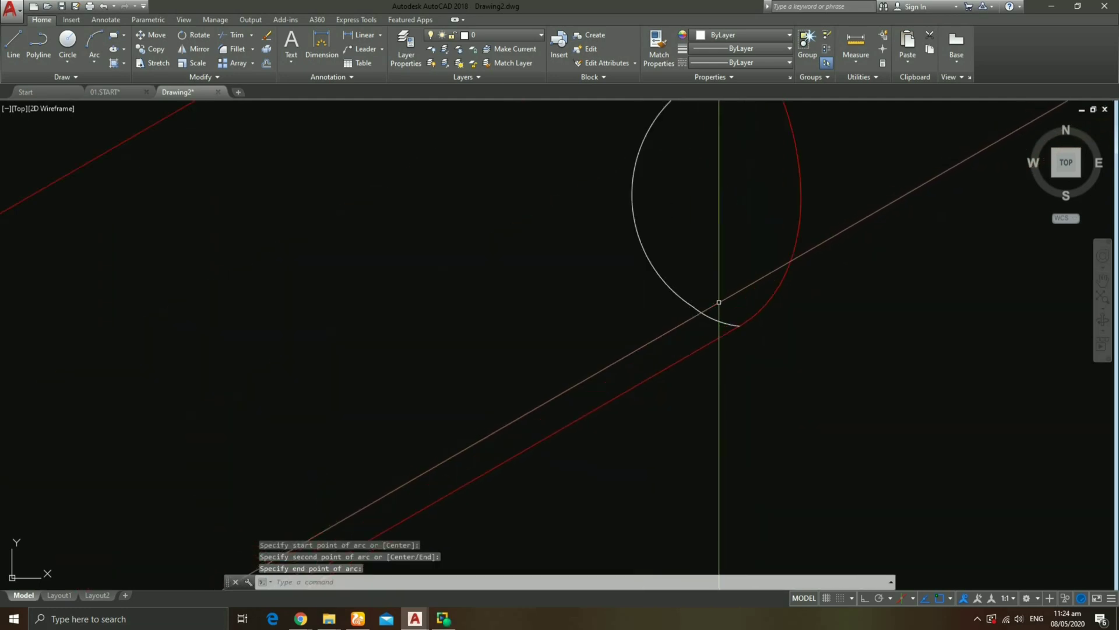
{"action": "left_click", "coordinate": [741, 326]}
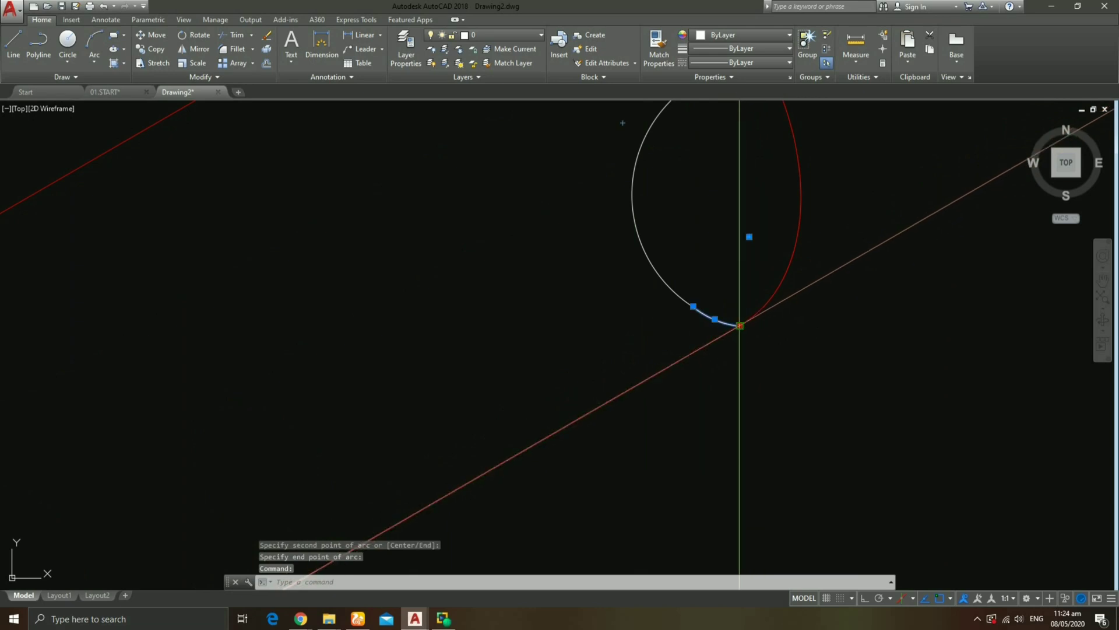
Reshape the small arc with its end grip so it meets the red curve.
{"action": "left_click", "coordinate": [740, 325]}
{"action": "key", "text": "Escape"}
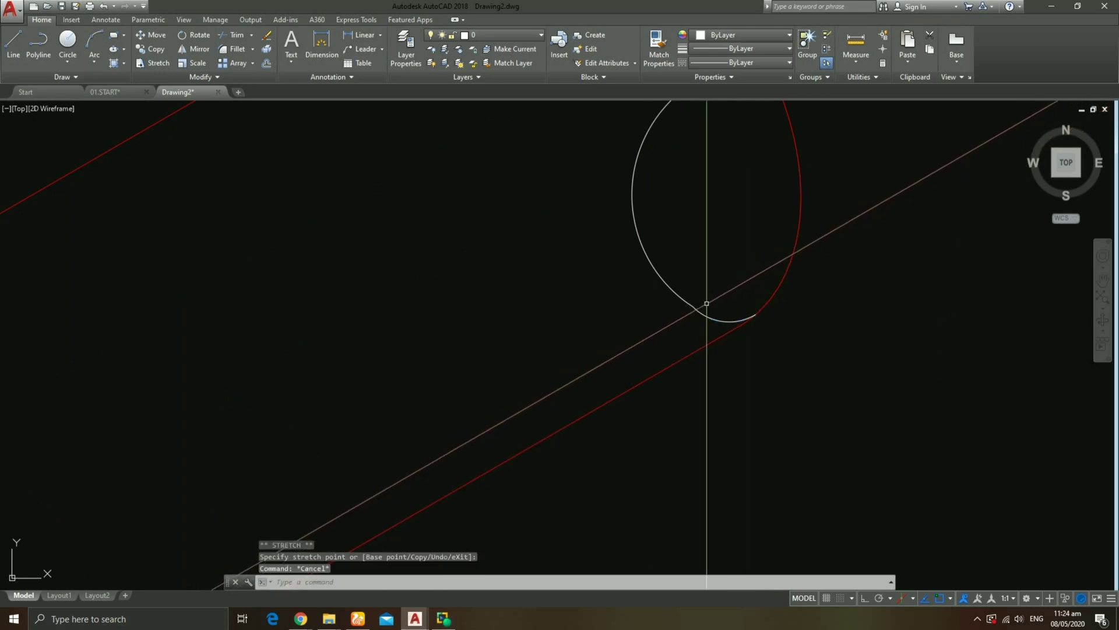
{"action": "left_click", "coordinate": [707, 303]}
{"action": "scroll", "coordinate": [706, 300], "scroll_direction": "up", "scroll_amount": 2}
{"action": "left_click", "coordinate": [702, 289]}
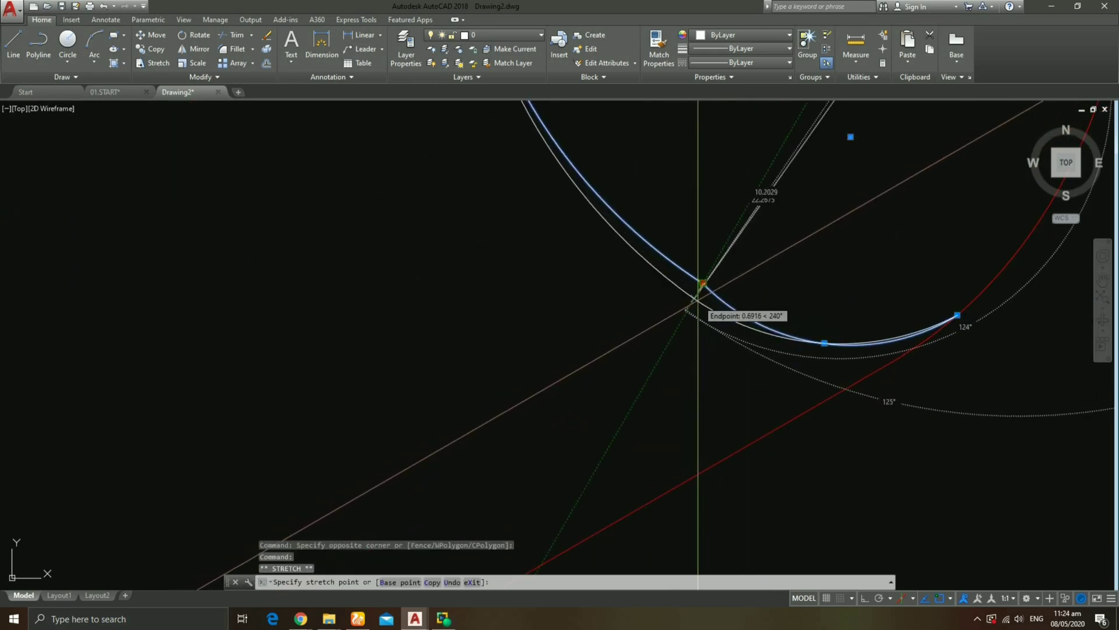
{"action": "scroll", "coordinate": [698, 294], "scroll_direction": "down", "scroll_amount": 2}
{"action": "key", "text": "Escape"}
{"action": "scroll", "coordinate": [698, 280], "scroll_direction": "down", "scroll_amount": 3}
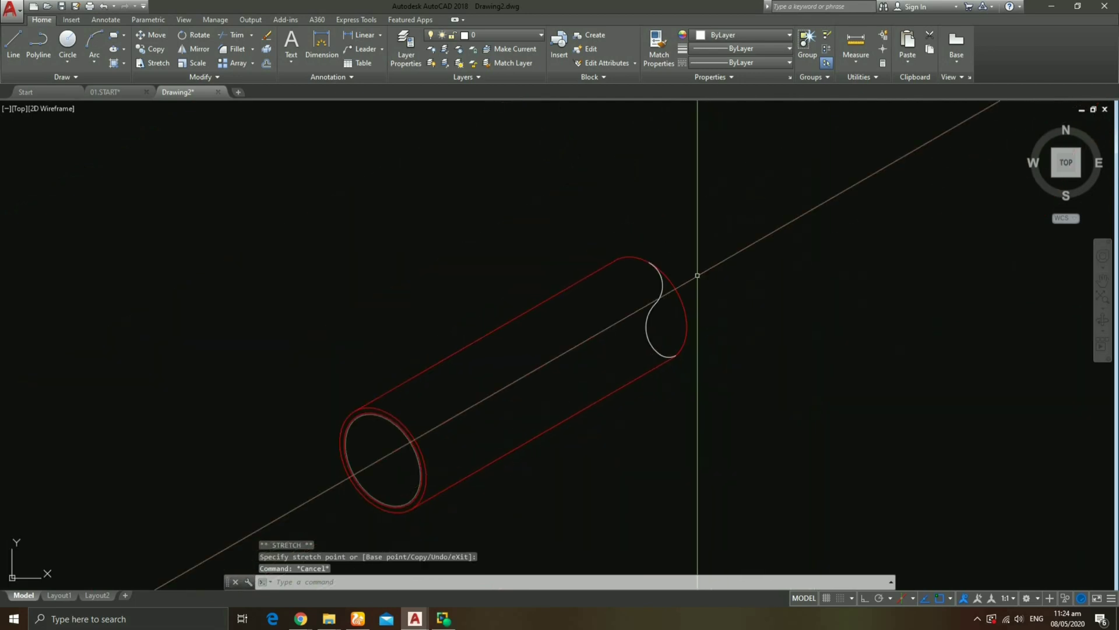
{"action": "scroll", "coordinate": [697, 274], "scroll_direction": "up", "scroll_amount": 2}
{"action": "scroll", "coordinate": [697, 304], "scroll_direction": "up", "scroll_amount": 1}
Trim away the red end curve past the break, using all objects as cutting edges.
{"action": "type", "text": "t"}
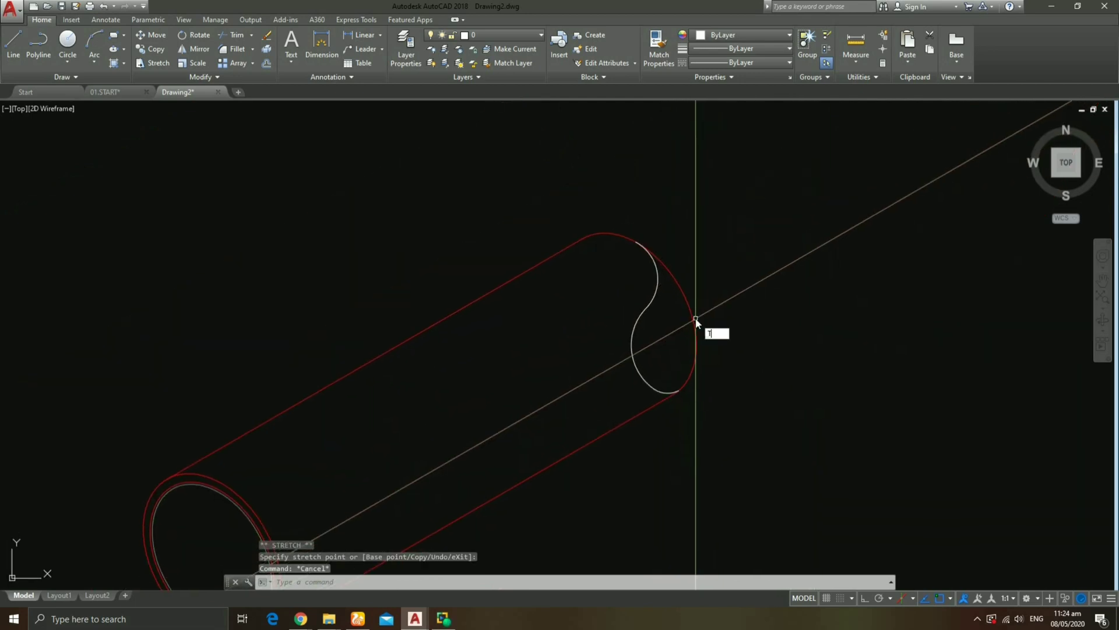
{"action": "type", "text": "r"}
{"action": "left_click", "coordinate": [736, 346]}
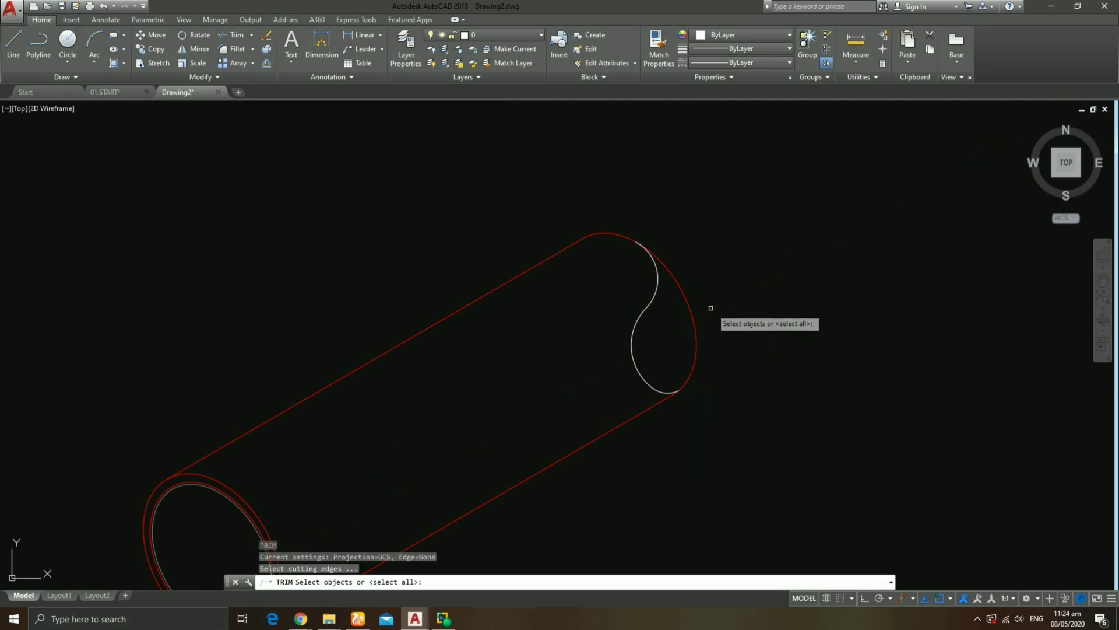
{"action": "key", "text": "Return"}
{"action": "left_click", "coordinate": [708, 296]}
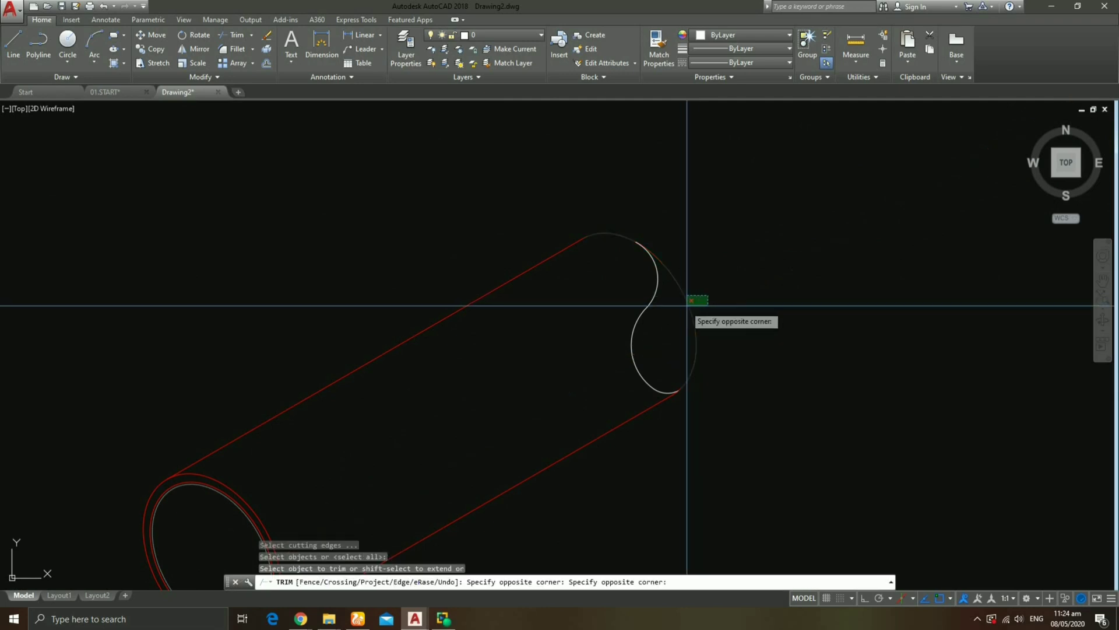
{"action": "left_click", "coordinate": [685, 310]}
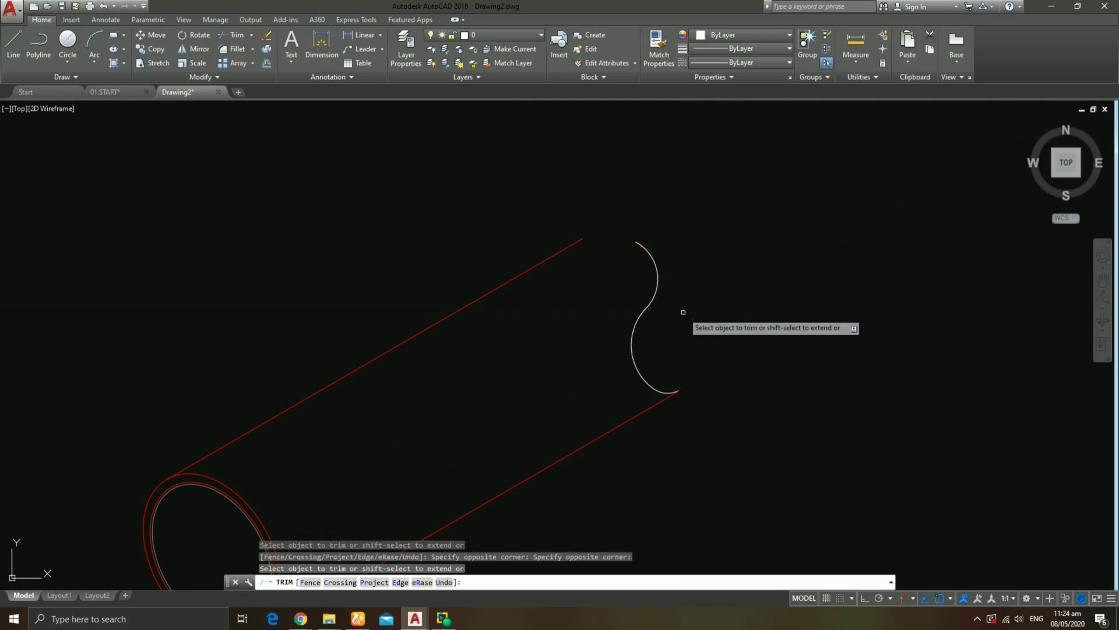
{"action": "scroll", "coordinate": [645, 243], "scroll_direction": "up", "scroll_amount": 3}
{"action": "scroll", "coordinate": [662, 245], "scroll_direction": "down", "scroll_amount": 1}
{"action": "key", "text": "Escape"}
{"action": "middle_click_drag", "start_coordinate": [592, 218], "coordinate": [547, 287]}
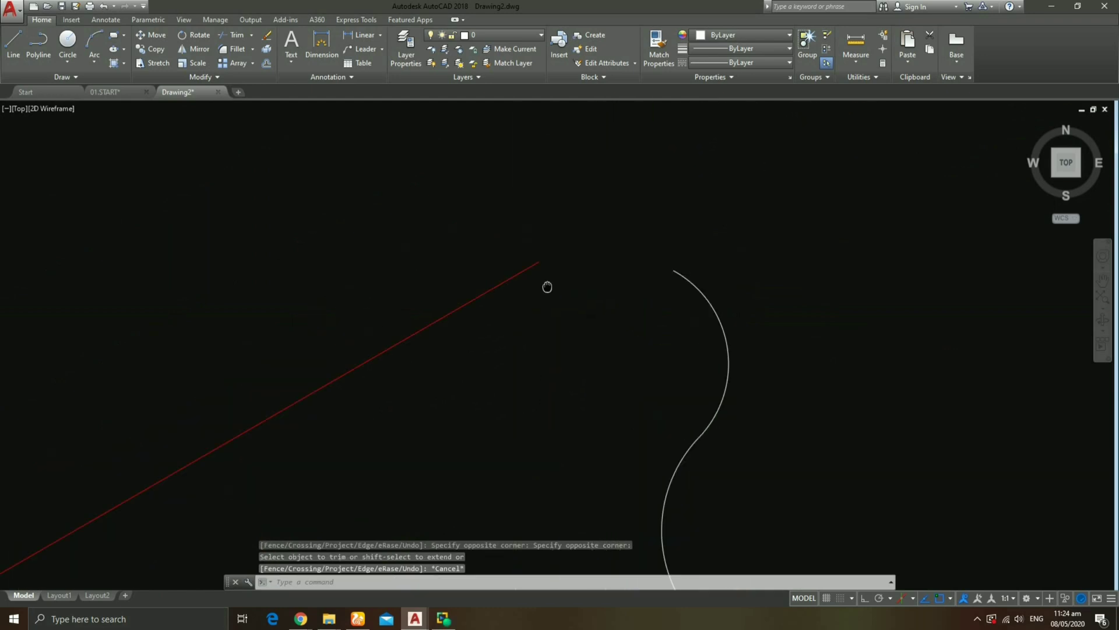
{"action": "type", "text": "EX"}
Attempt to extend a line to the diagonal boundary, then cancel the extend.
{"action": "key", "text": "Return"}
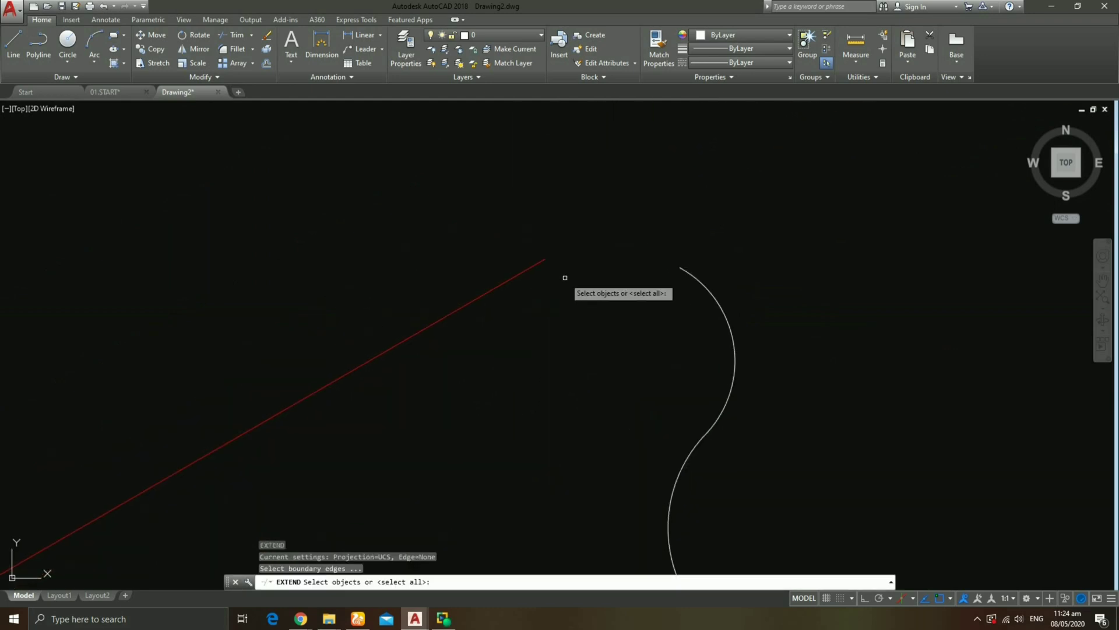
{"action": "left_click", "coordinate": [566, 280]}
{"action": "left_click", "coordinate": [525, 251]}
{"action": "key", "text": "Return"}
{"action": "key", "text": "Escape"}
{"action": "left_click", "coordinate": [681, 278]}
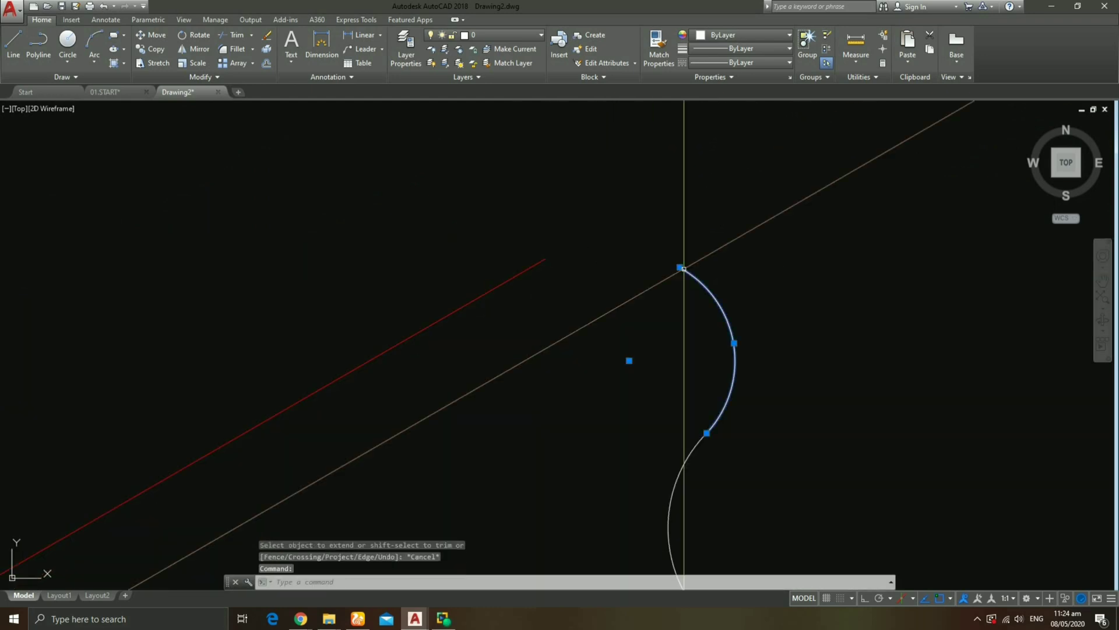
{"action": "key", "text": "Escape"}
Draw a three-point arc from the S-curve's top end to the upper red line's endpoint.
{"action": "type", "text": "ARC"}
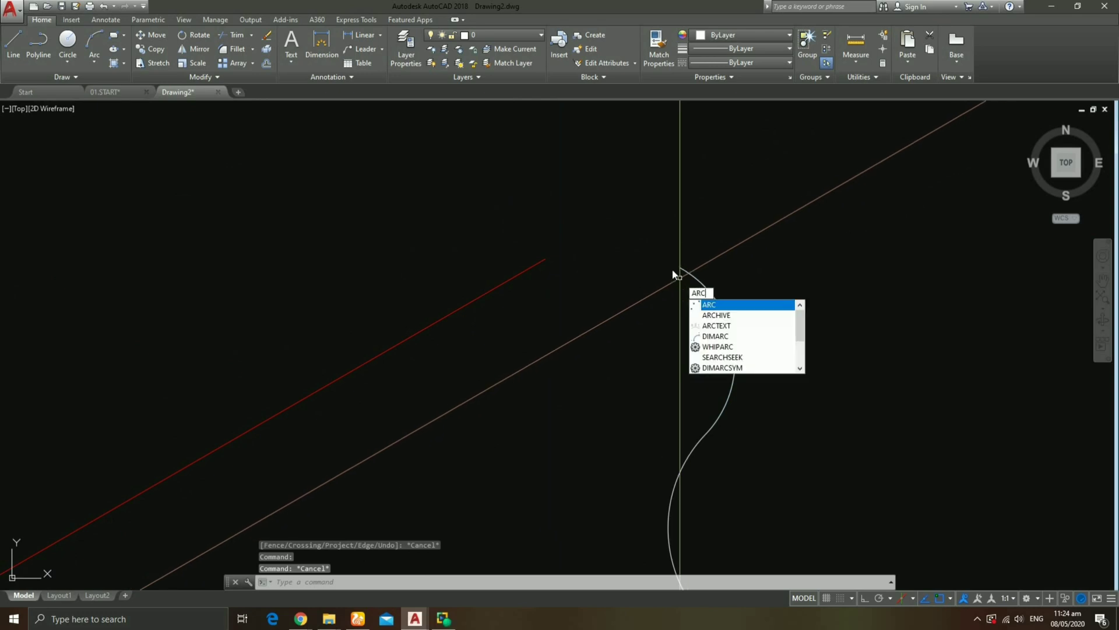
{"action": "key", "text": "Return"}
{"action": "left_click", "coordinate": [680, 268]}
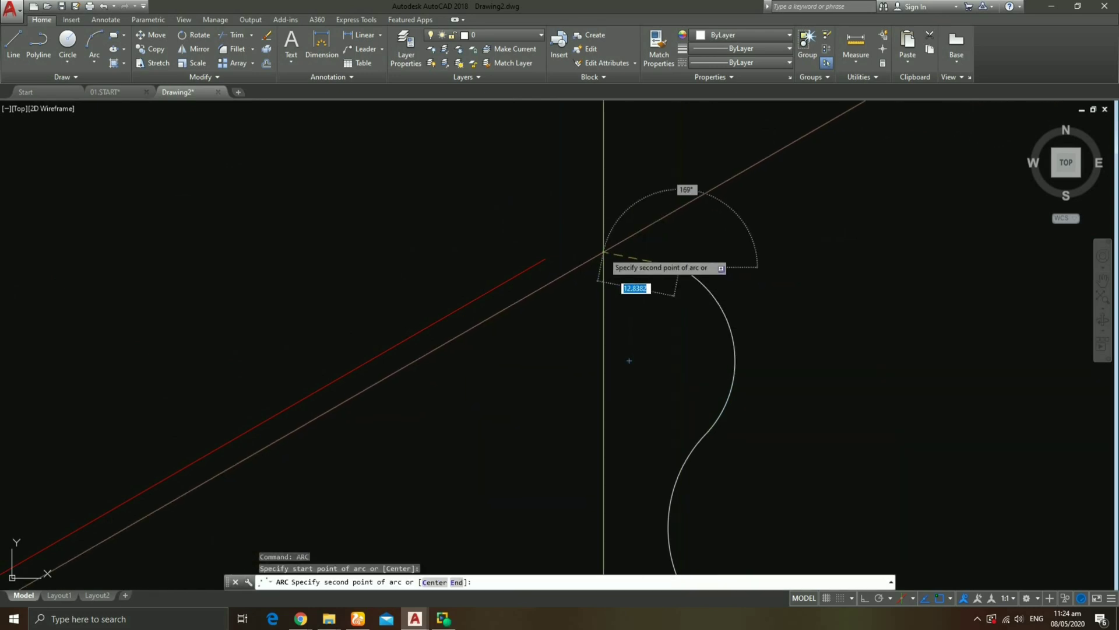
{"action": "left_click", "coordinate": [607, 246]}
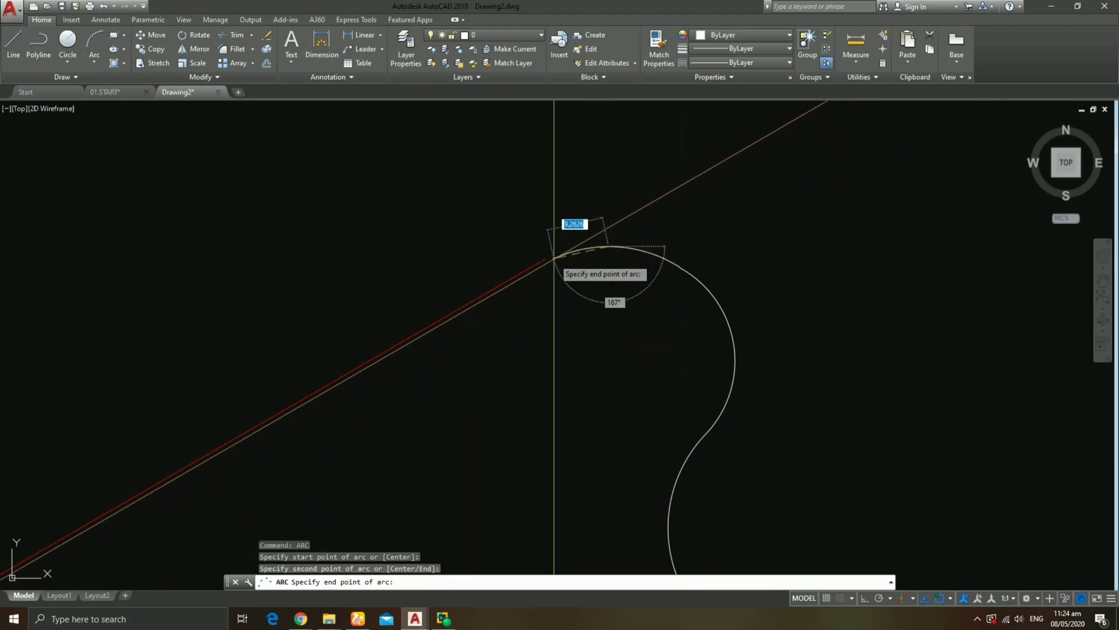
{"action": "left_click", "coordinate": [540, 262]}
{"action": "scroll", "coordinate": [641, 268], "scroll_direction": "down", "scroll_amount": 4}
{"action": "scroll", "coordinate": [776, 315], "scroll_direction": "down", "scroll_amount": 4}
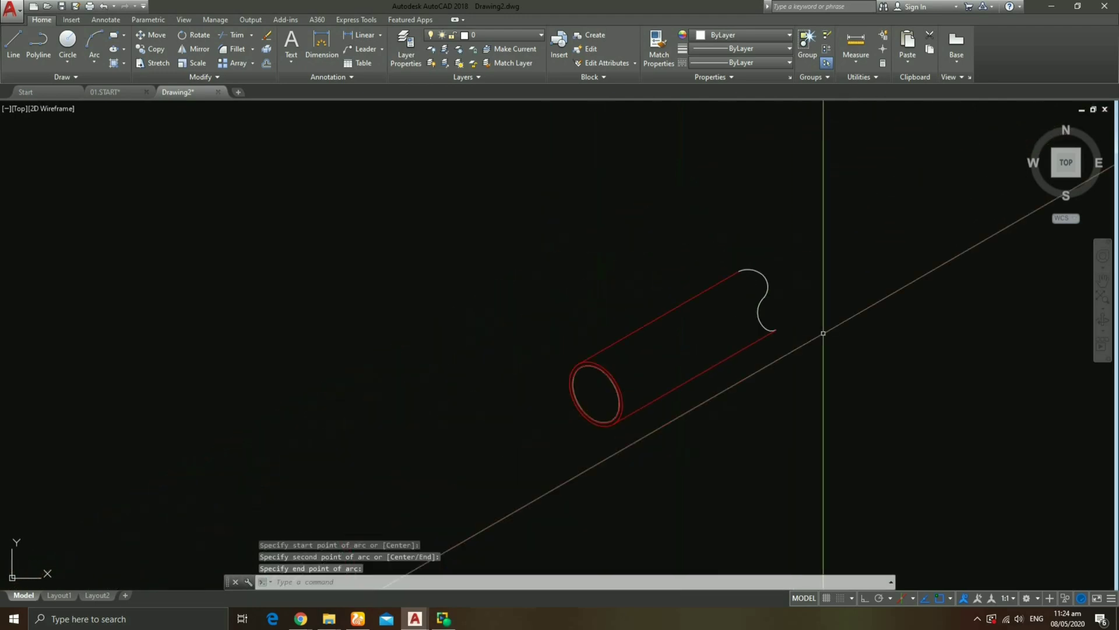
{"action": "scroll", "coordinate": [777, 323], "scroll_direction": "up", "scroll_amount": 5}
{"action": "scroll", "coordinate": [782, 349], "scroll_direction": "up", "scroll_amount": 3}
Join the break arcs and end curve pieces into a single polyline.
{"action": "scroll", "coordinate": [750, 345], "scroll_direction": "down", "scroll_amount": 3}
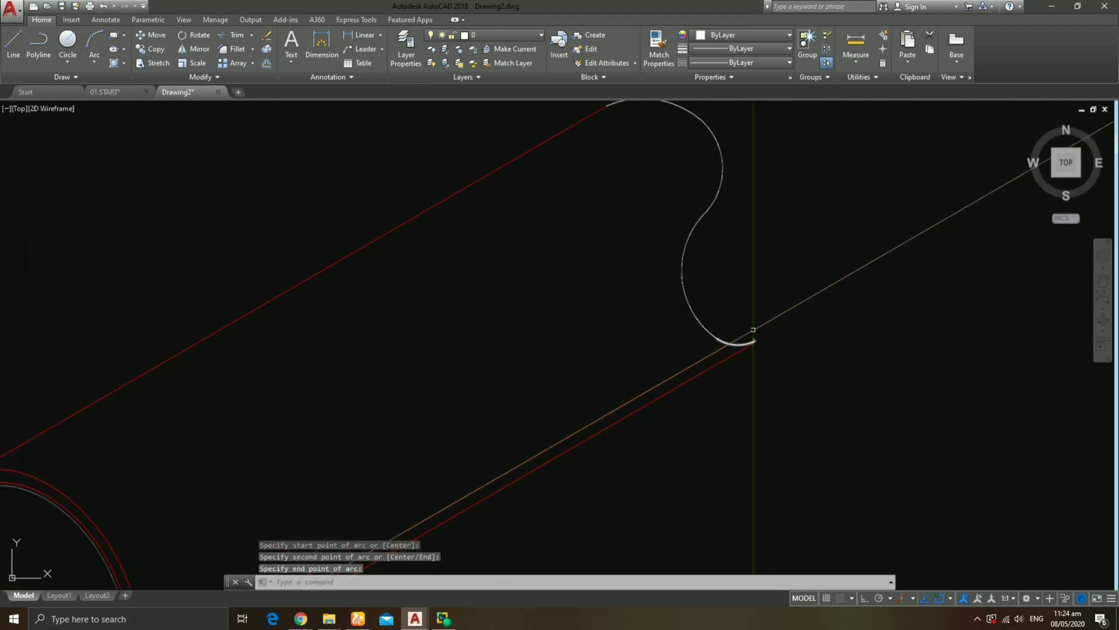
{"action": "type", "text": "J"}
{"action": "key", "text": "Return"}
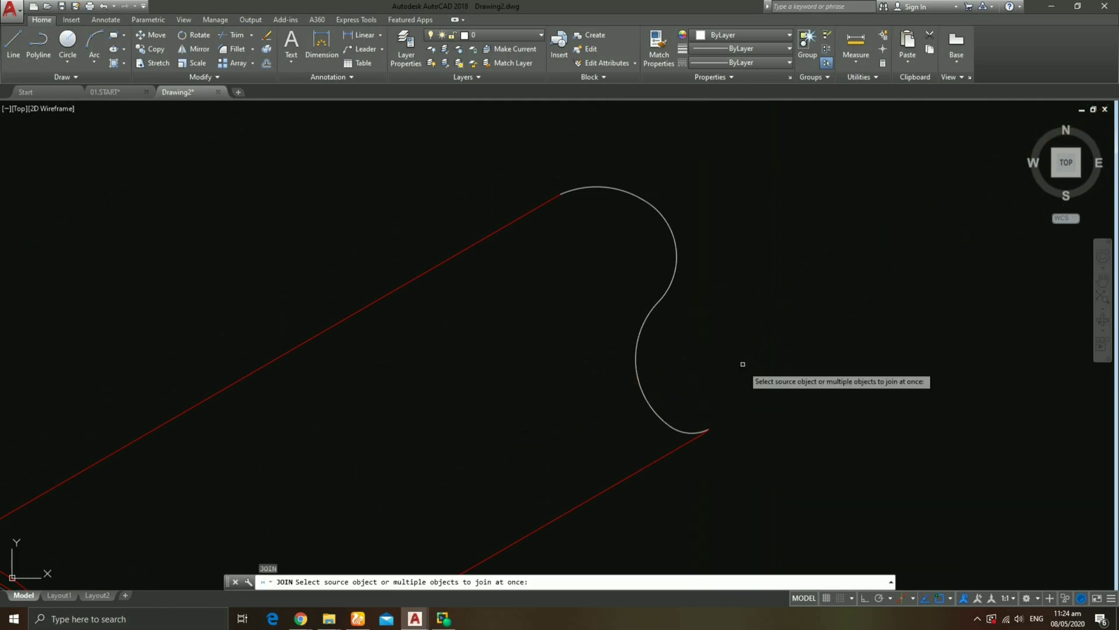
{"action": "left_click", "coordinate": [708, 371]}
{"action": "left_click", "coordinate": [641, 250]}
{"action": "left_click_drag", "start_coordinate": [646, 229], "coordinate": [616, 233]}
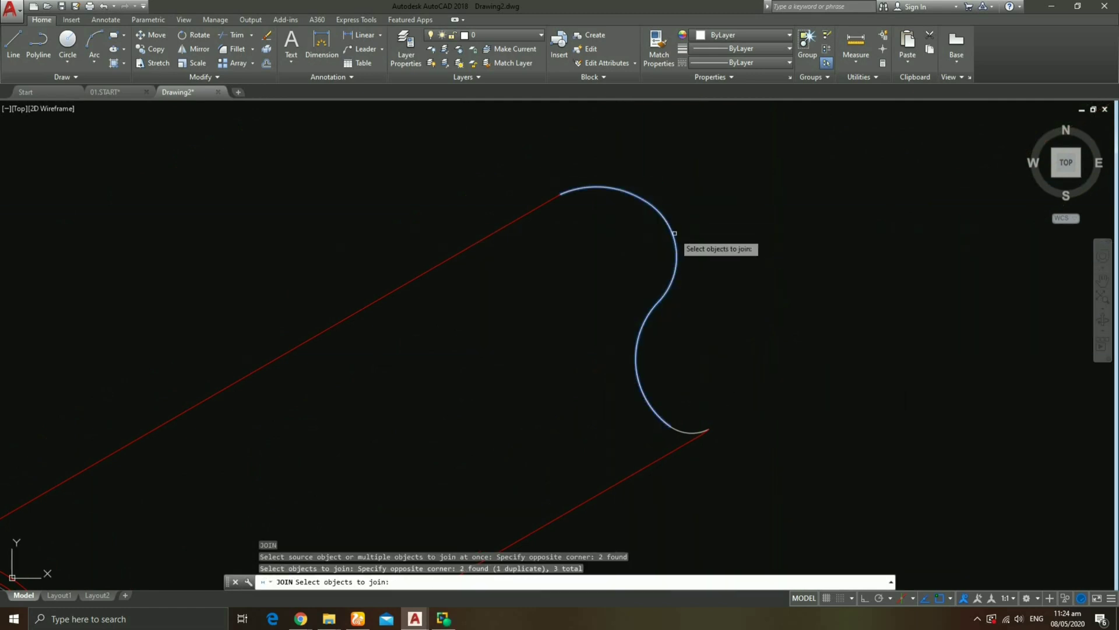
{"action": "left_click", "coordinate": [678, 432]}
{"action": "key", "text": "Return"}
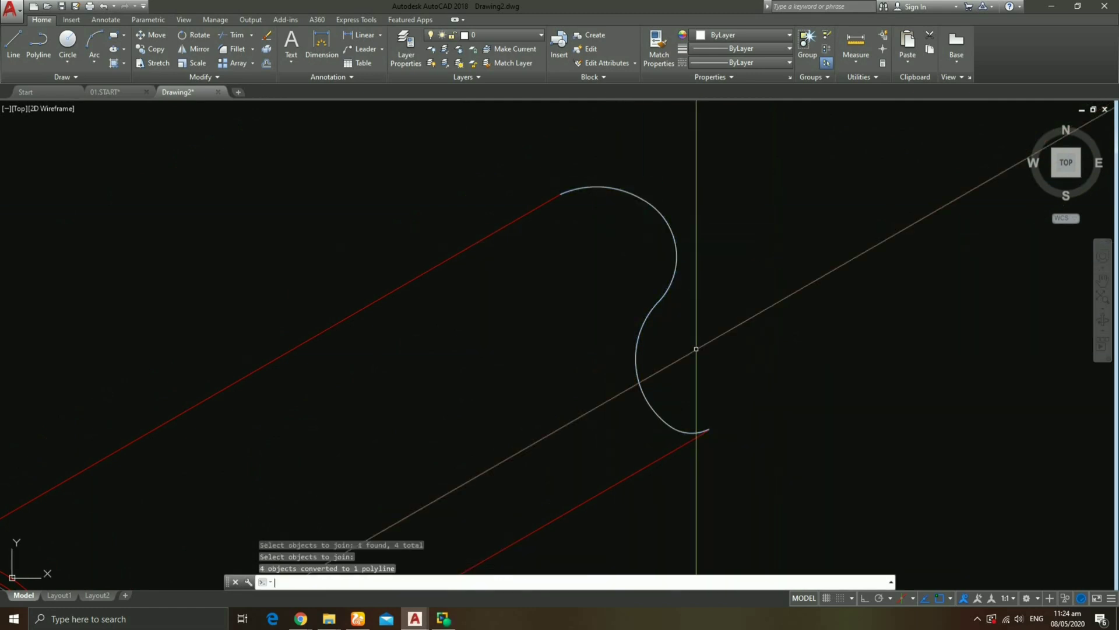
{"action": "key", "text": "Escape"}
{"action": "type", "text": "ARC"}
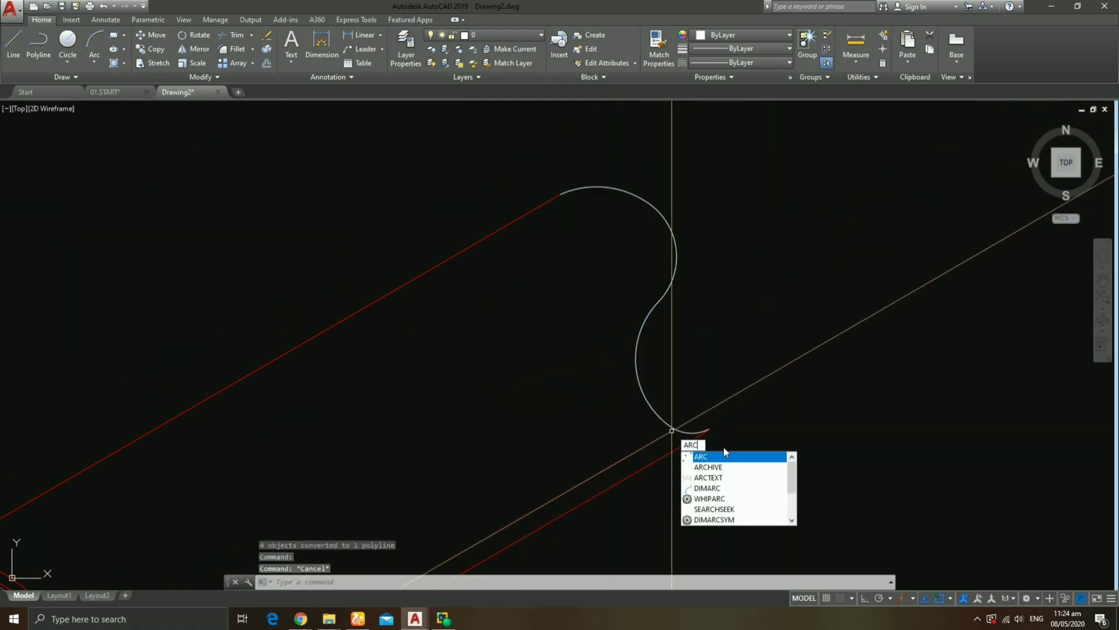
Draw an arc from the polyline's lower end to the S-curve intersection, forming a lens.
{"action": "key", "text": "Return"}
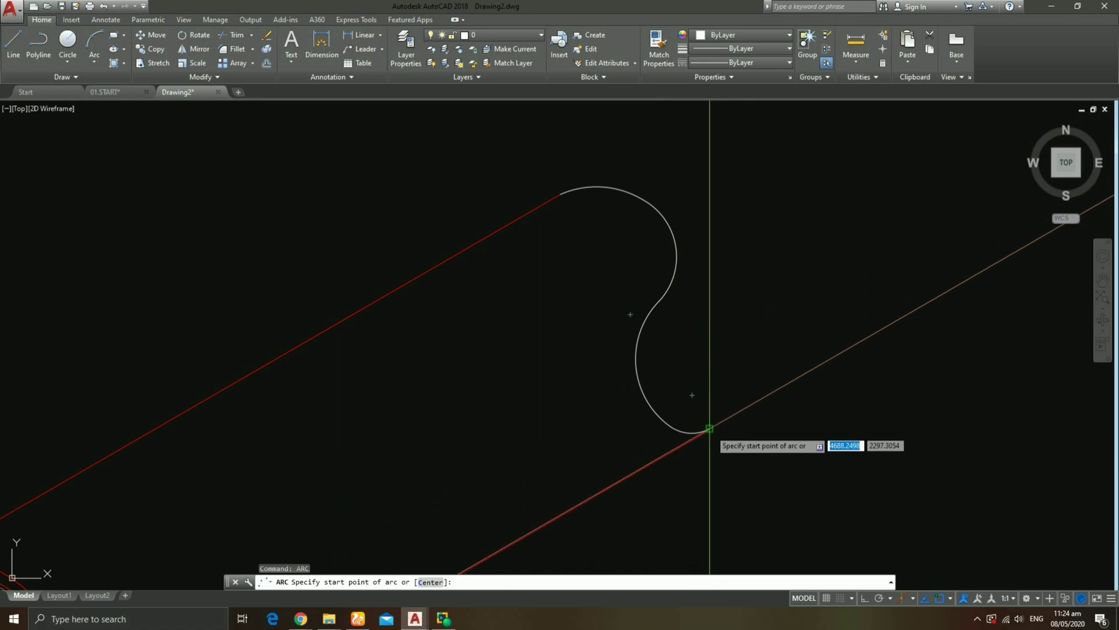
{"action": "left_click", "coordinate": [709, 430]}
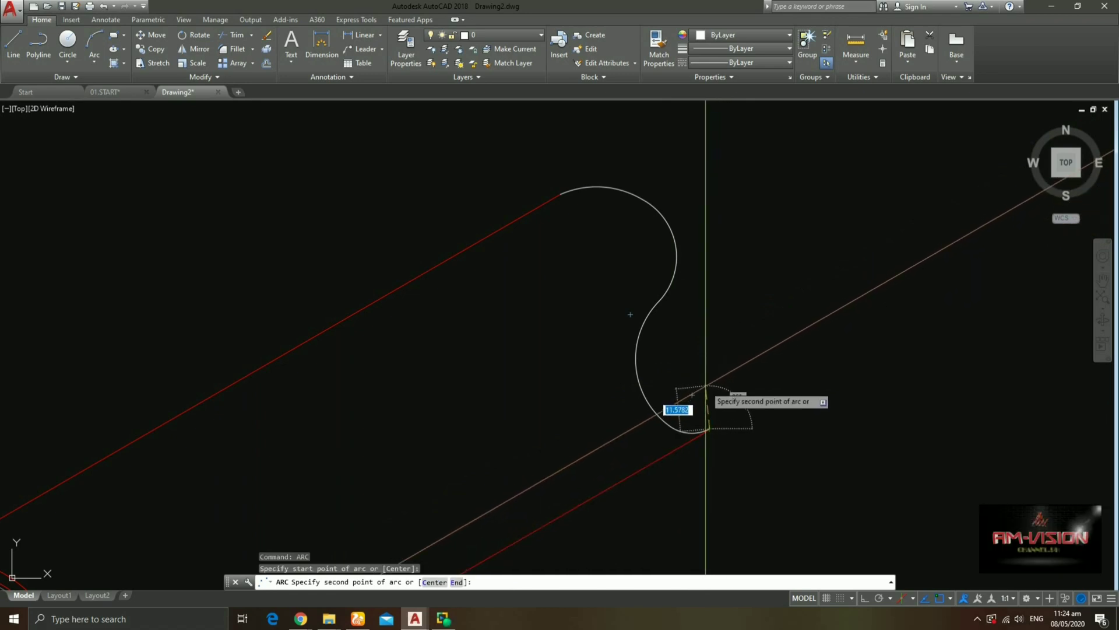
{"action": "left_click", "coordinate": [736, 389]}
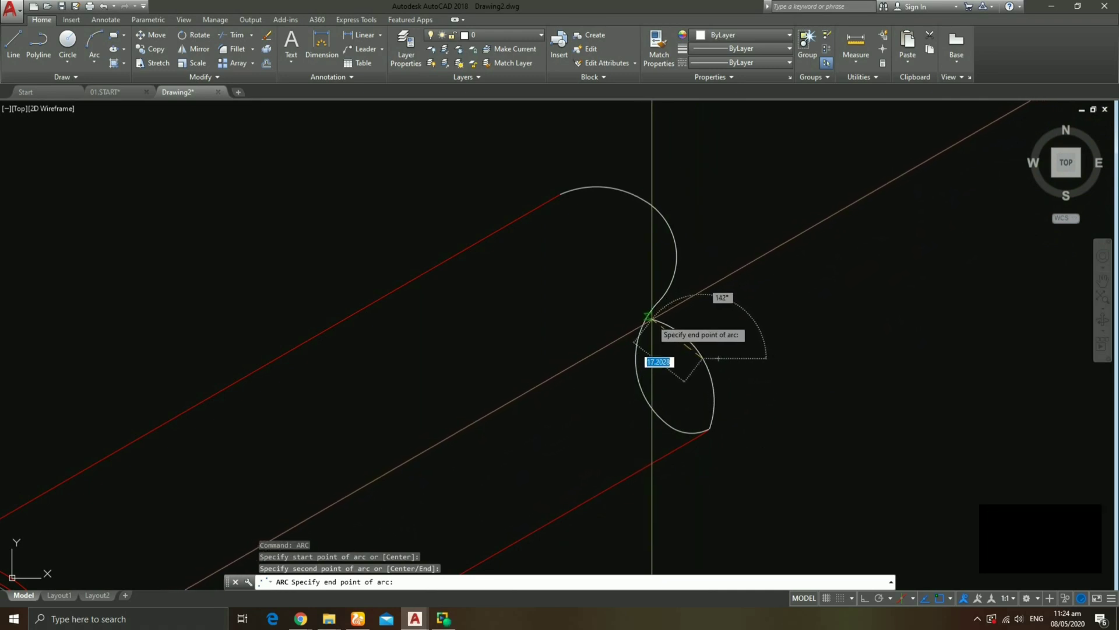
{"action": "left_click", "coordinate": [647, 315]}
{"action": "scroll", "coordinate": [653, 327], "scroll_direction": "down", "scroll_amount": 3}
{"action": "scroll", "coordinate": [680, 385], "scroll_direction": "up", "scroll_amount": 2}
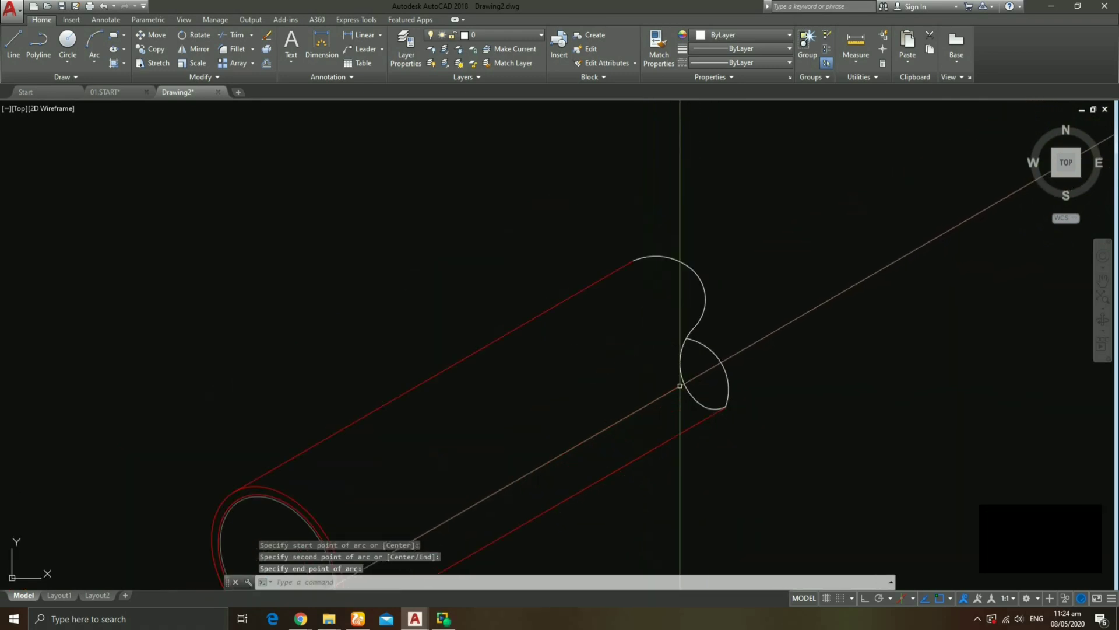
{"action": "scroll", "coordinate": [722, 360], "scroll_direction": "down", "scroll_amount": 2}
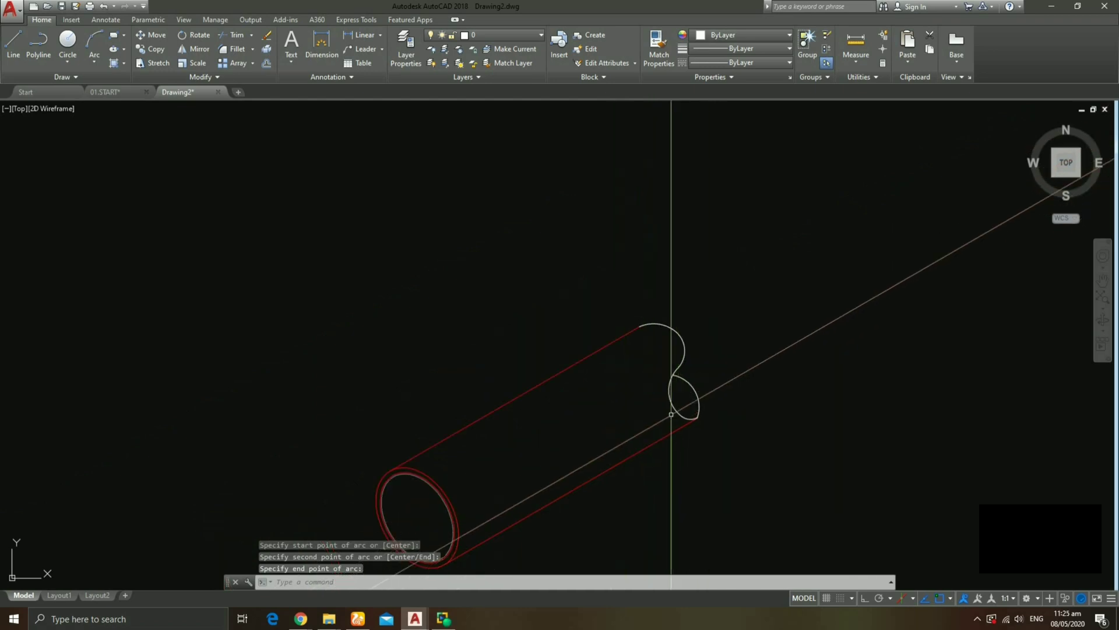
{"action": "scroll", "coordinate": [703, 387], "scroll_direction": "up", "scroll_amount": 2}
Make the white break arcs red by matching properties from a red pipe line.
{"action": "type", "text": "MA"}
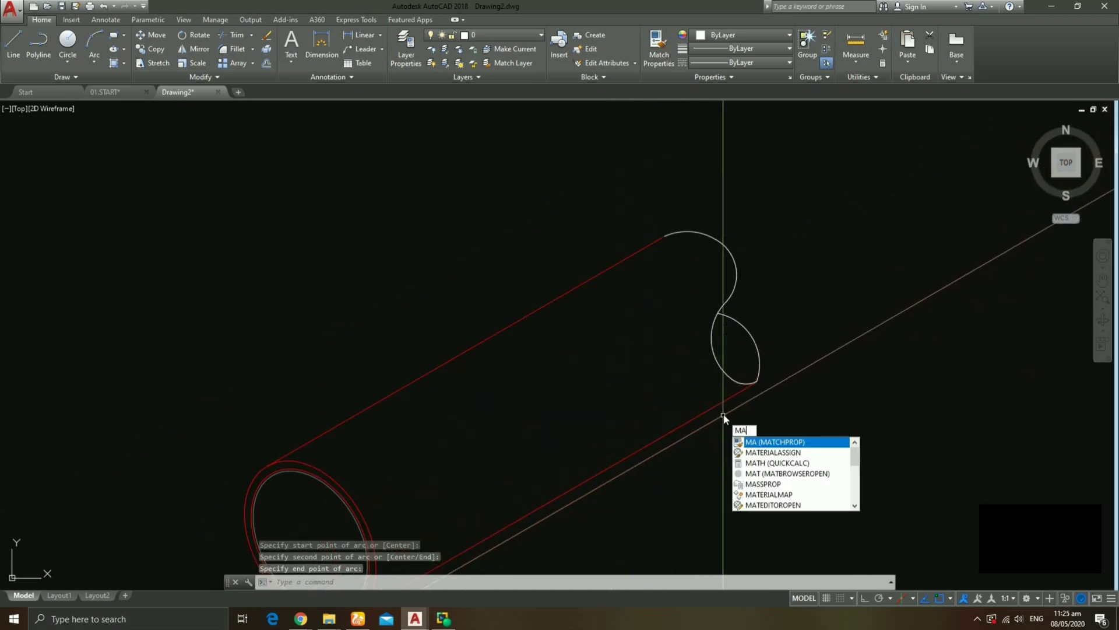
{"action": "key", "text": "Return"}
{"action": "left_click", "coordinate": [733, 396]}
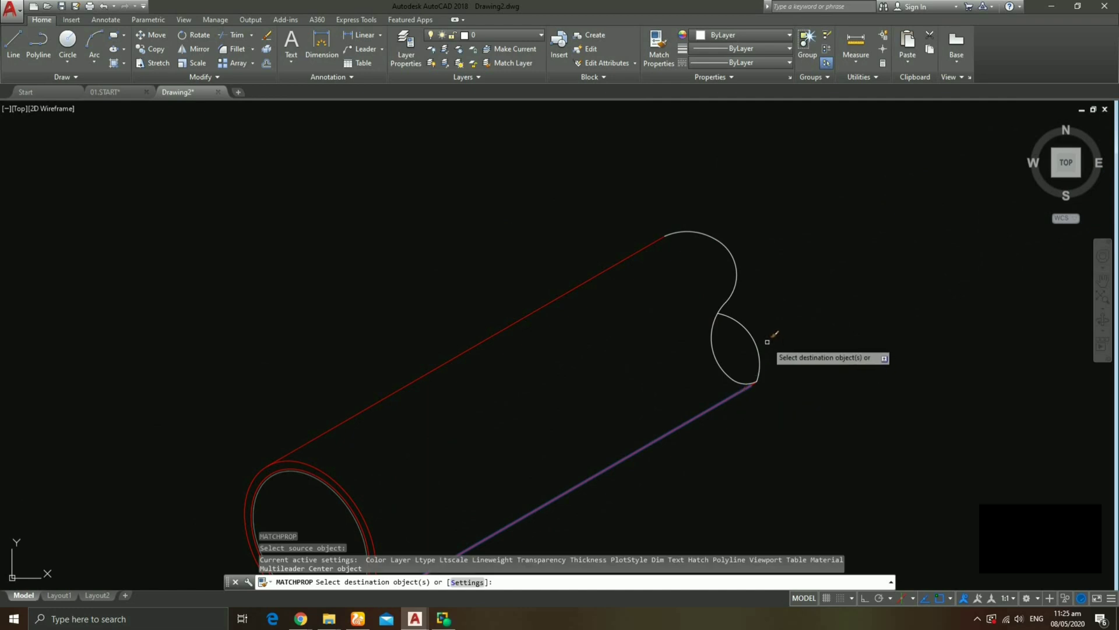
{"action": "left_click", "coordinate": [770, 339]}
{"action": "left_click", "coordinate": [700, 350]}
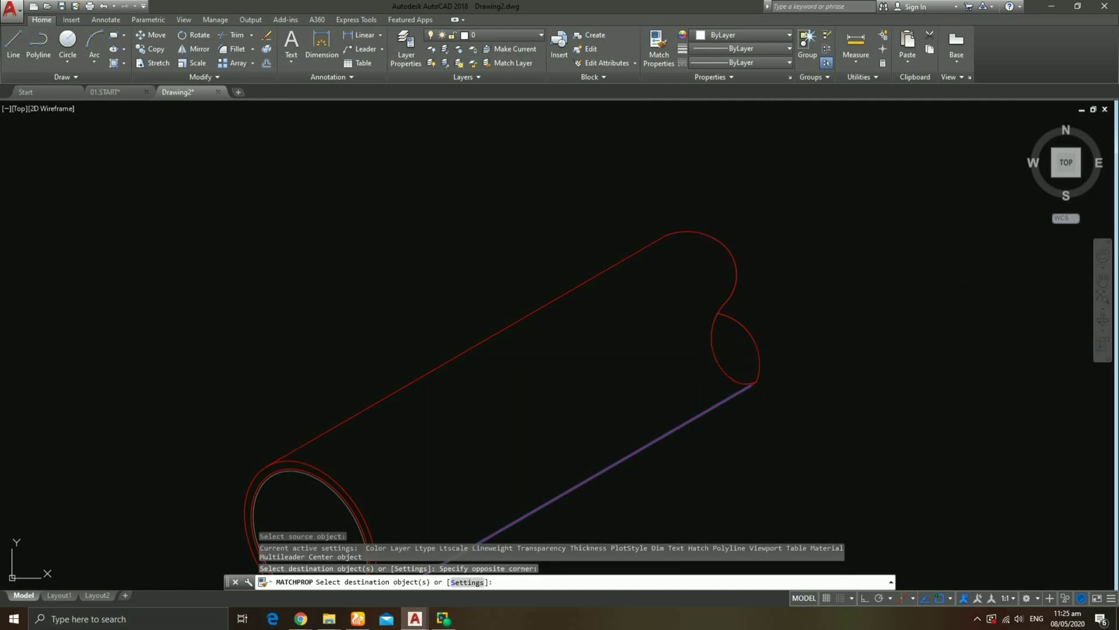
{"action": "key", "text": "Return"}
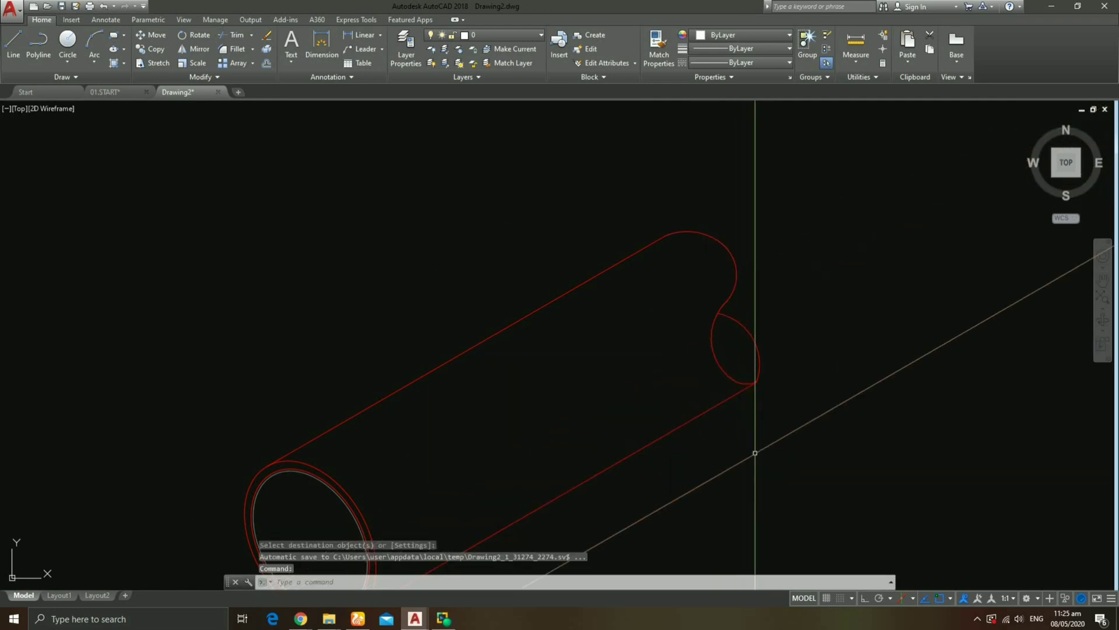
{"action": "middle_click_drag", "start_coordinate": [750, 450], "coordinate": [745, 422]}
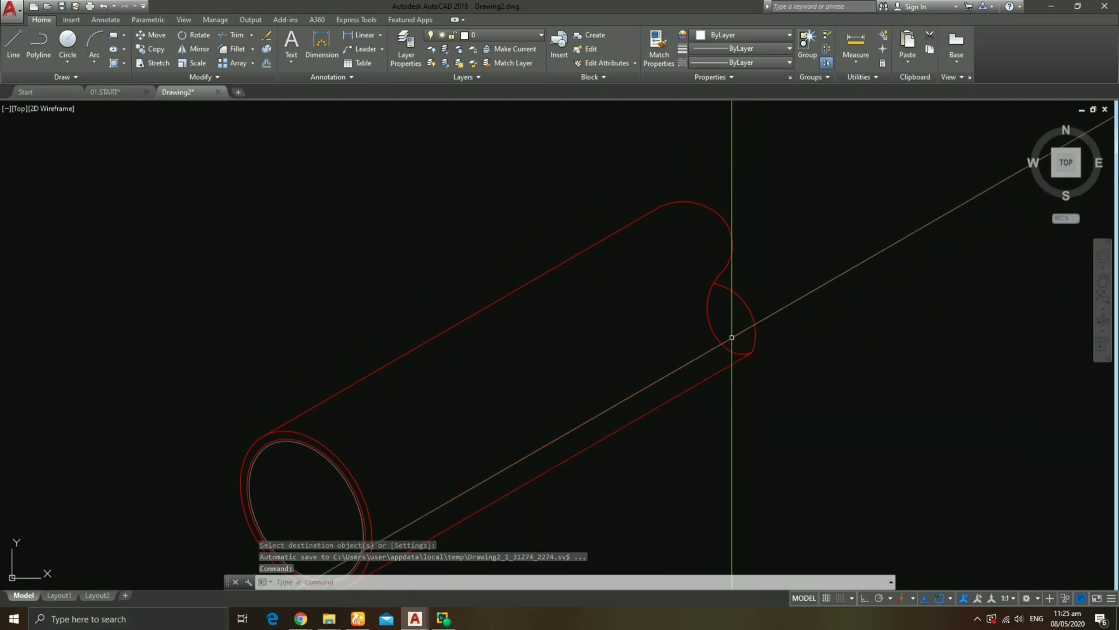
{"action": "type", "text": "O"}
Offset the lens-shaped end arc by 0.5 to create a parallel inner copy.
{"action": "key", "text": "Return"}
{"action": "scroll", "coordinate": [733, 347], "scroll_direction": "up", "scroll_amount": 3}
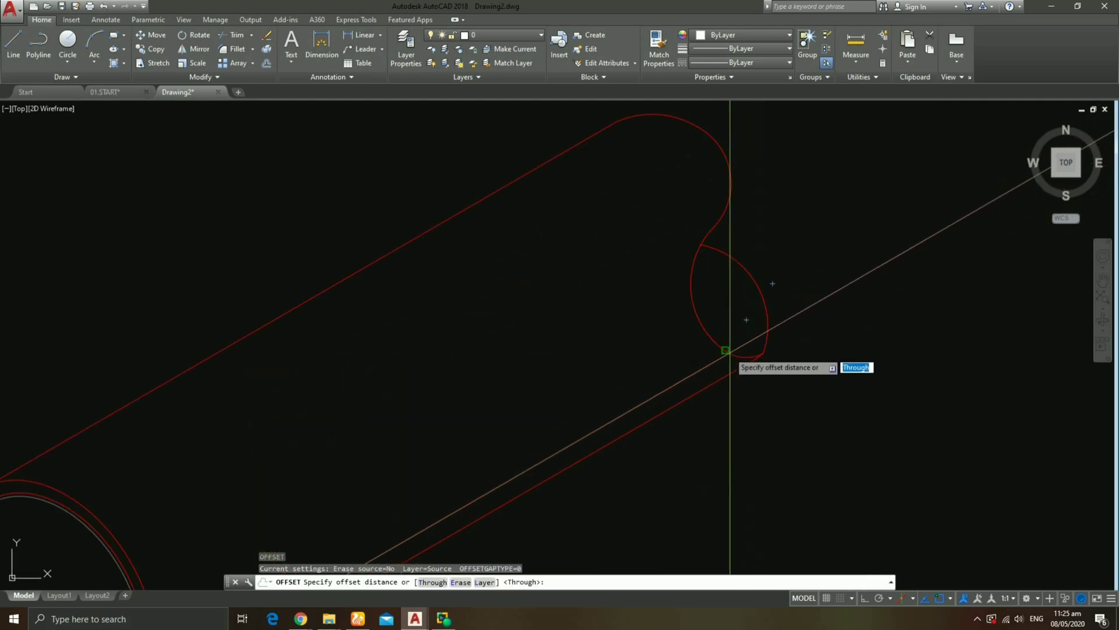
{"action": "scroll", "coordinate": [734, 352], "scroll_direction": "up", "scroll_amount": 4}
{"action": "key", "text": "Return"}
{"action": "left_click", "coordinate": [736, 362]}
{"action": "scroll", "coordinate": [734, 354], "scroll_direction": "up", "scroll_amount": 2}
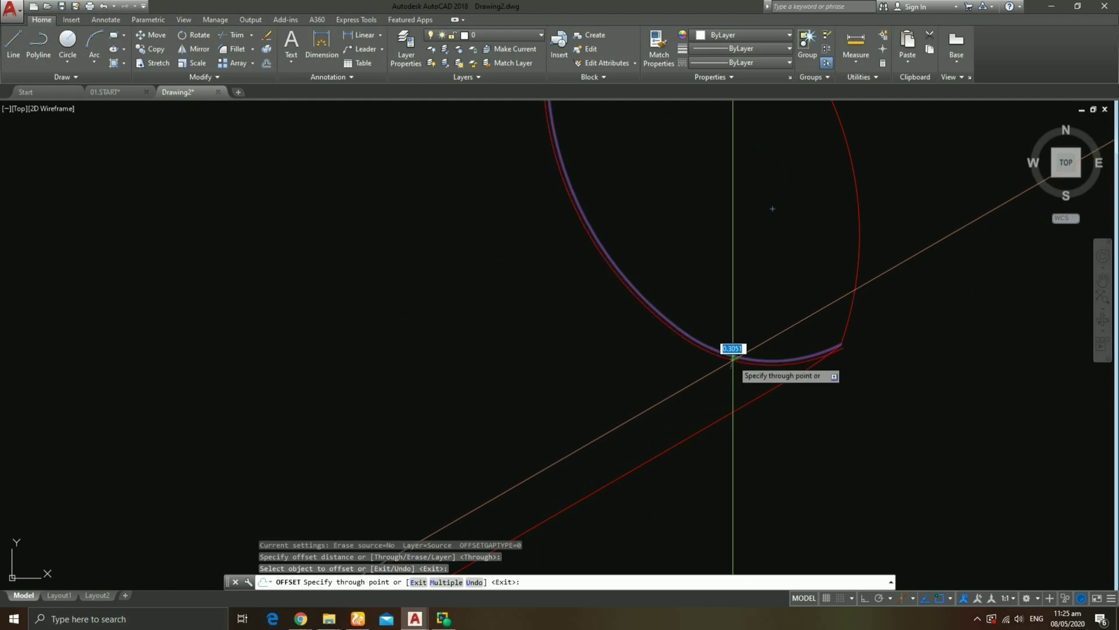
{"action": "scroll", "coordinate": [733, 360], "scroll_direction": "up", "scroll_amount": 2}
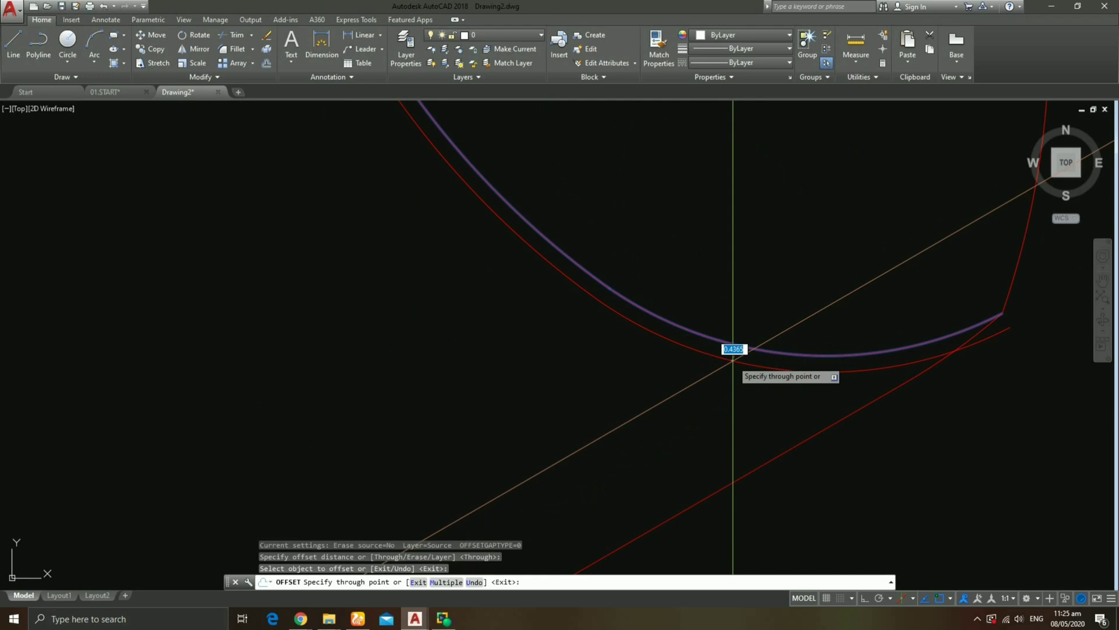
{"action": "type", "text": "5"}
{"action": "key", "text": "Return"}
{"action": "key", "text": "Escape"}
{"action": "scroll", "coordinate": [731, 363], "scroll_direction": "down", "scroll_amount": 3}
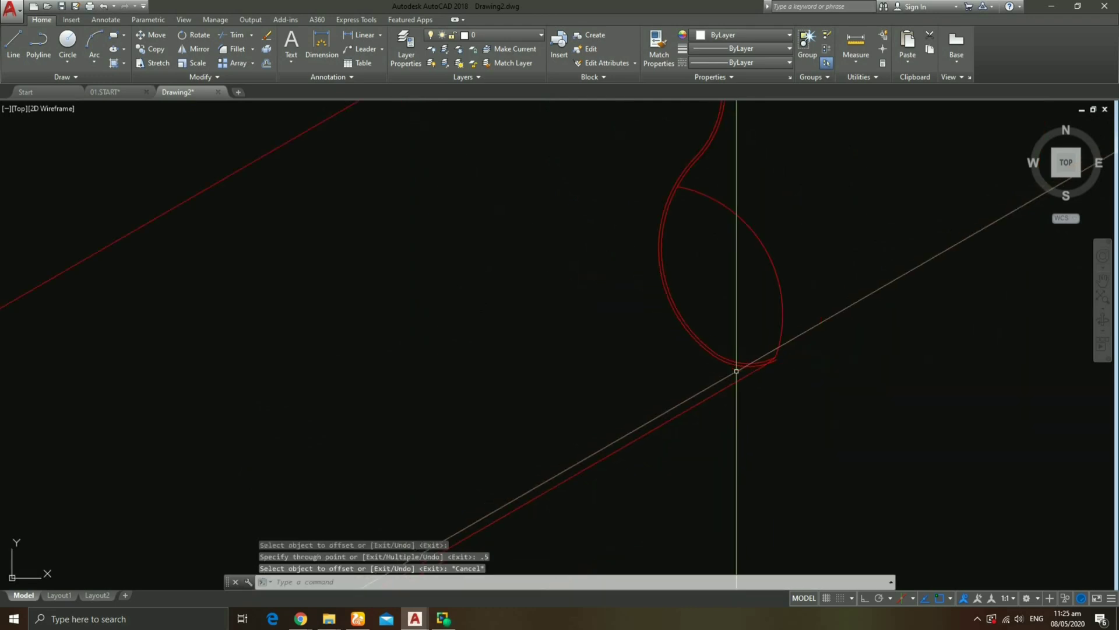
{"action": "scroll", "coordinate": [730, 362], "scroll_direction": "down", "scroll_amount": 2}
{"action": "scroll", "coordinate": [730, 362], "scroll_direction": "up", "scroll_amount": 5}
{"action": "type", "text": "TR"}
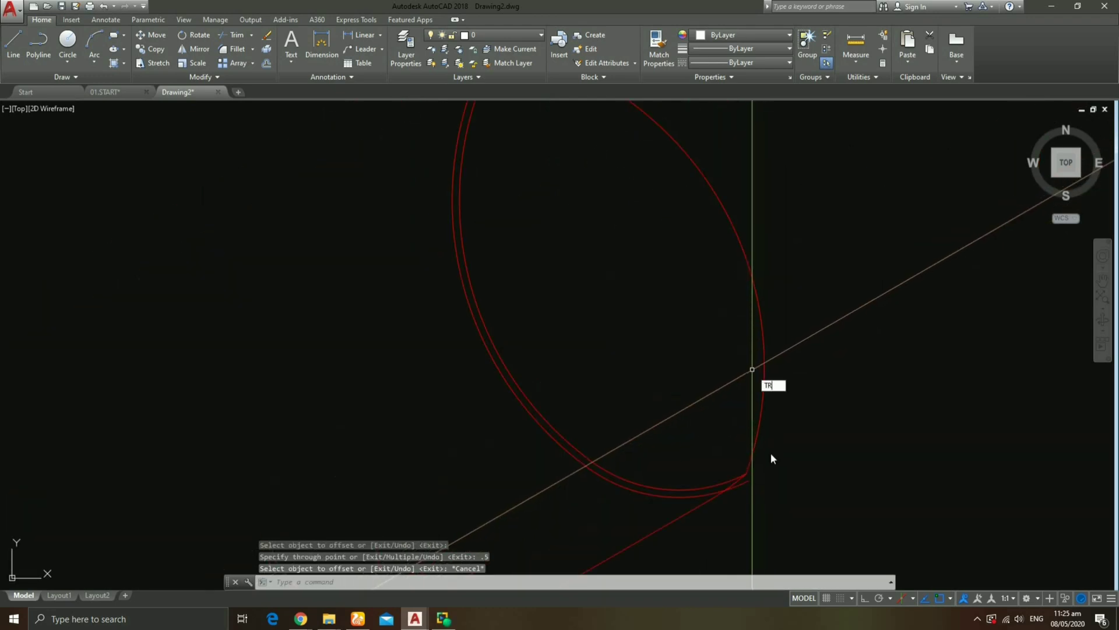
{"action": "key", "text": "Return"}
{"action": "scroll", "coordinate": [752, 473], "scroll_direction": "up", "scroll_amount": 3}
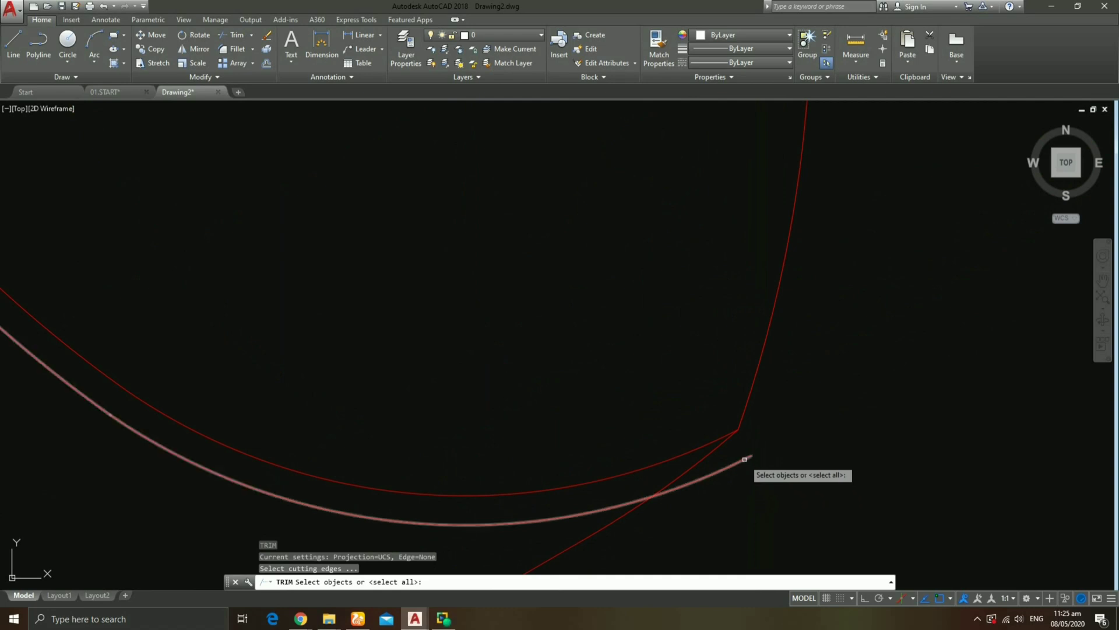
{"action": "key", "text": "Return"}
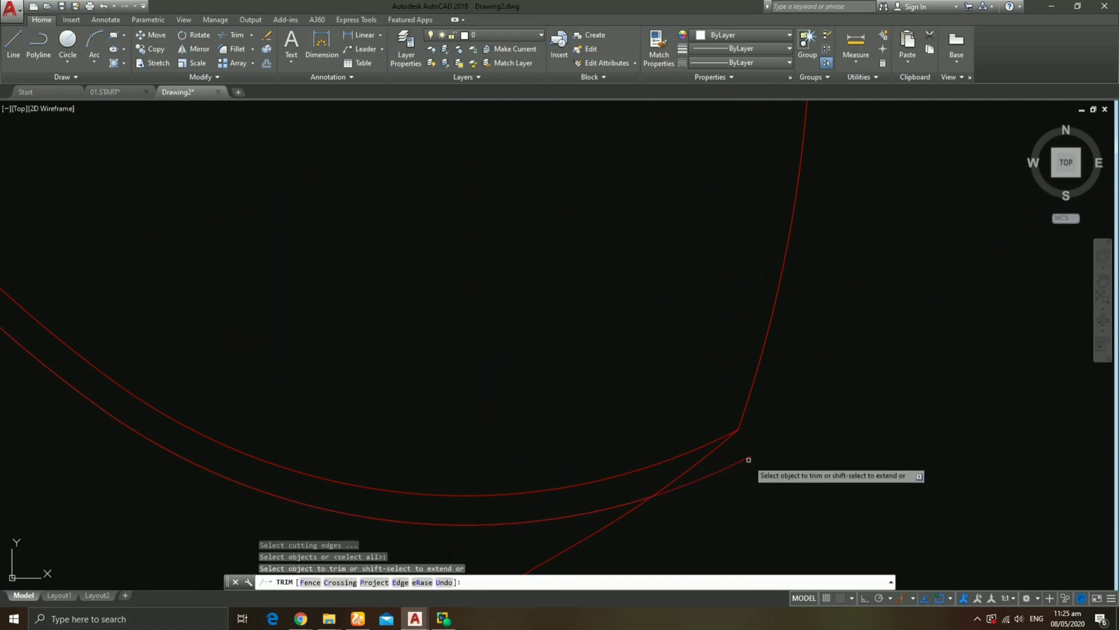
{"action": "scroll", "coordinate": [743, 463], "scroll_direction": "down", "scroll_amount": 3}
{"action": "scroll", "coordinate": [744, 443], "scroll_direction": "down", "scroll_amount": 3}
{"action": "scroll", "coordinate": [620, 233], "scroll_direction": "up", "scroll_amount": 2}
{"action": "key", "text": "Escape"}
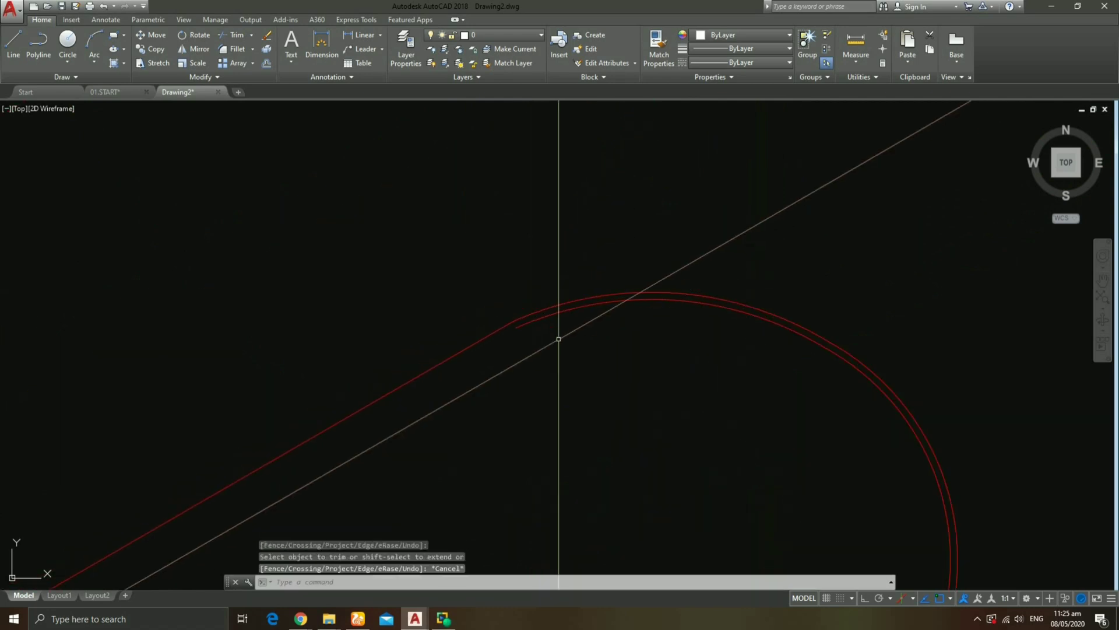
{"action": "type", "text": "EX"}
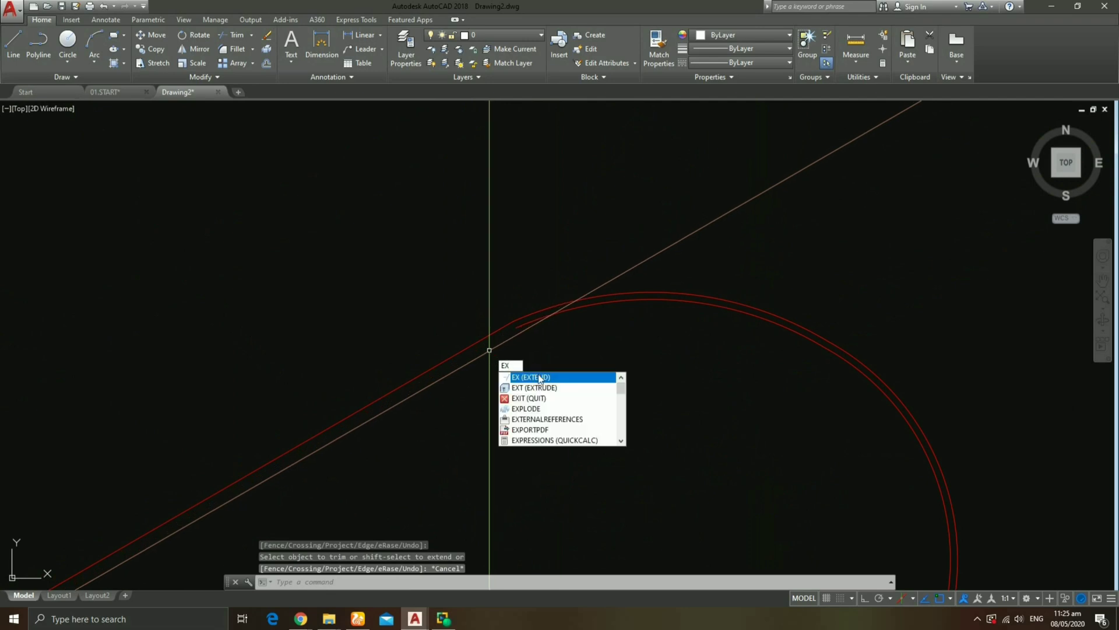
{"action": "left_click", "coordinate": [541, 378]}
{"action": "left_click_drag", "start_coordinate": [474, 343], "coordinate": [513, 330]}
{"action": "key", "text": "Return"}
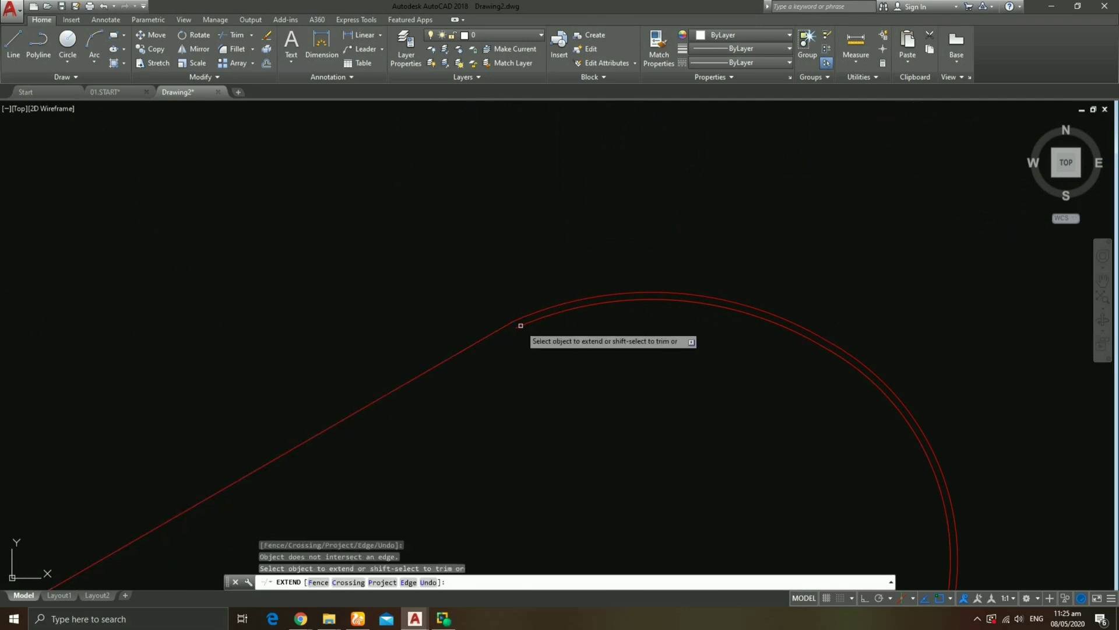
{"action": "key", "text": "Escape"}
{"action": "left_click", "coordinate": [516, 327]}
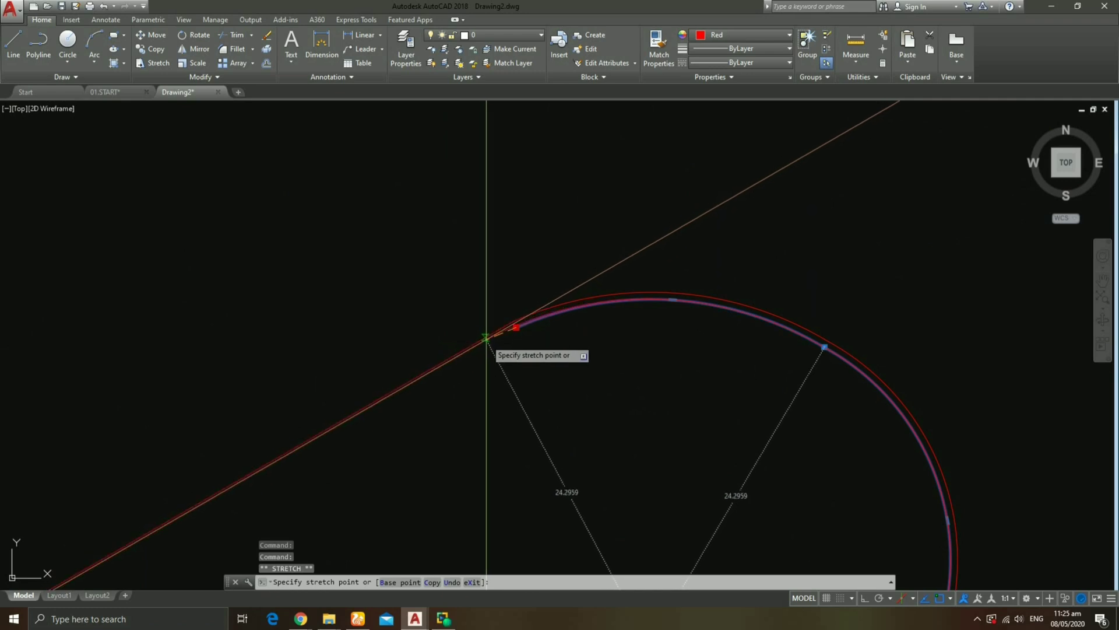
{"action": "left_click", "coordinate": [516, 327]}
{"action": "key", "text": "Escape"}
{"action": "scroll", "coordinate": [717, 324], "scroll_direction": "down", "scroll_amount": 2}
{"action": "scroll", "coordinate": [744, 318], "scroll_direction": "down", "scroll_amount": 2}
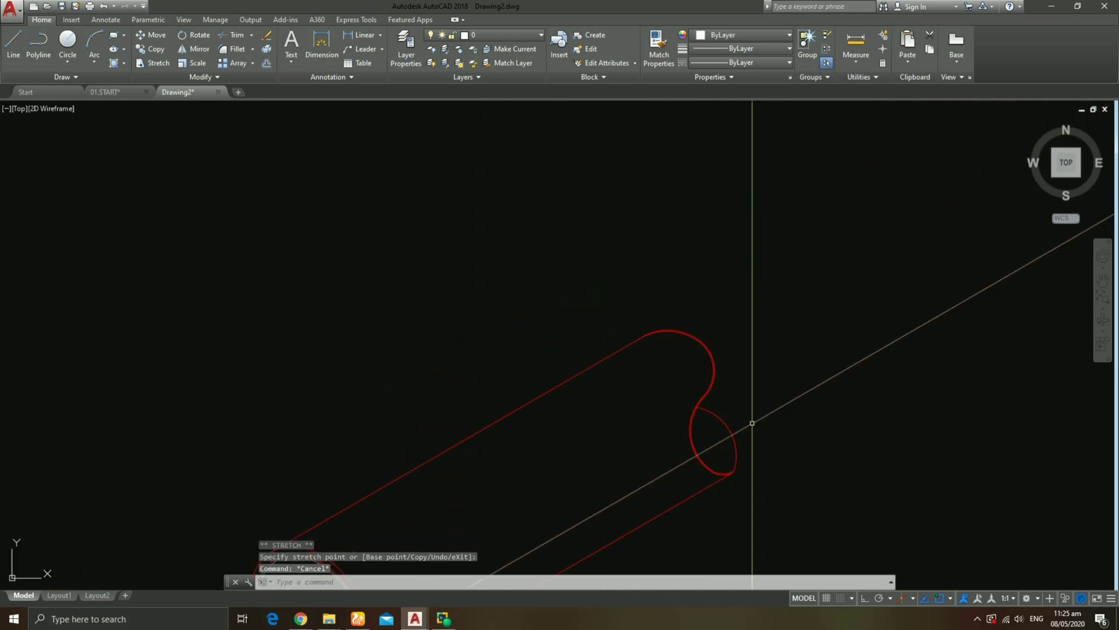
{"action": "scroll", "coordinate": [769, 320], "scroll_direction": "down", "scroll_amount": 1}
{"action": "scroll", "coordinate": [738, 310], "scroll_direction": "up", "scroll_amount": 5}
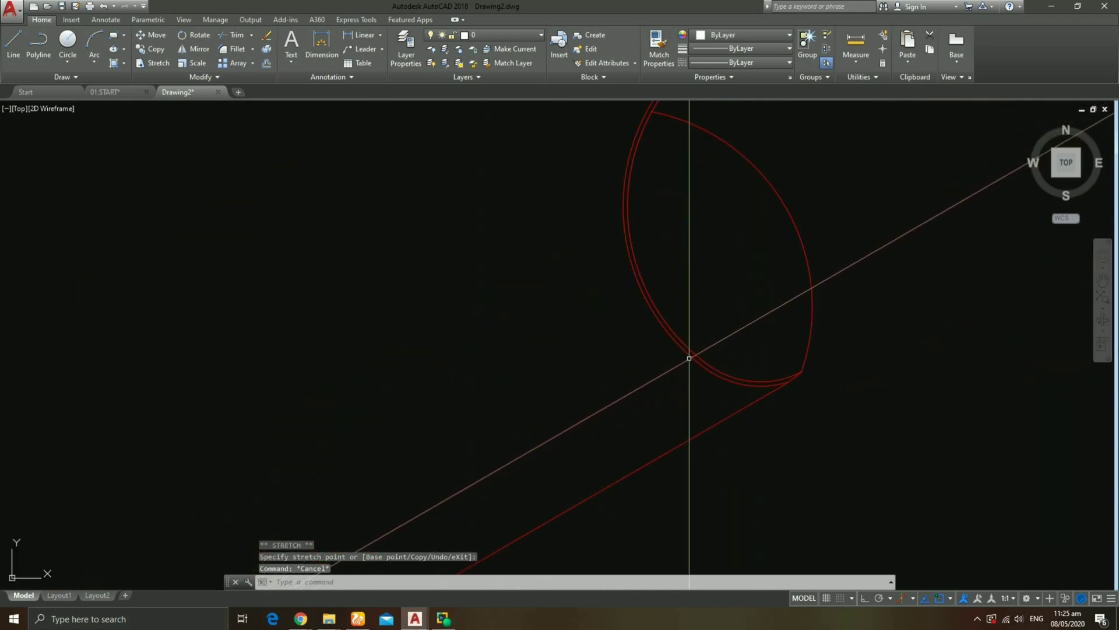
{"action": "left_click", "coordinate": [688, 360]}
{"action": "scroll", "coordinate": [681, 385], "scroll_direction": "down", "scroll_amount": 5}
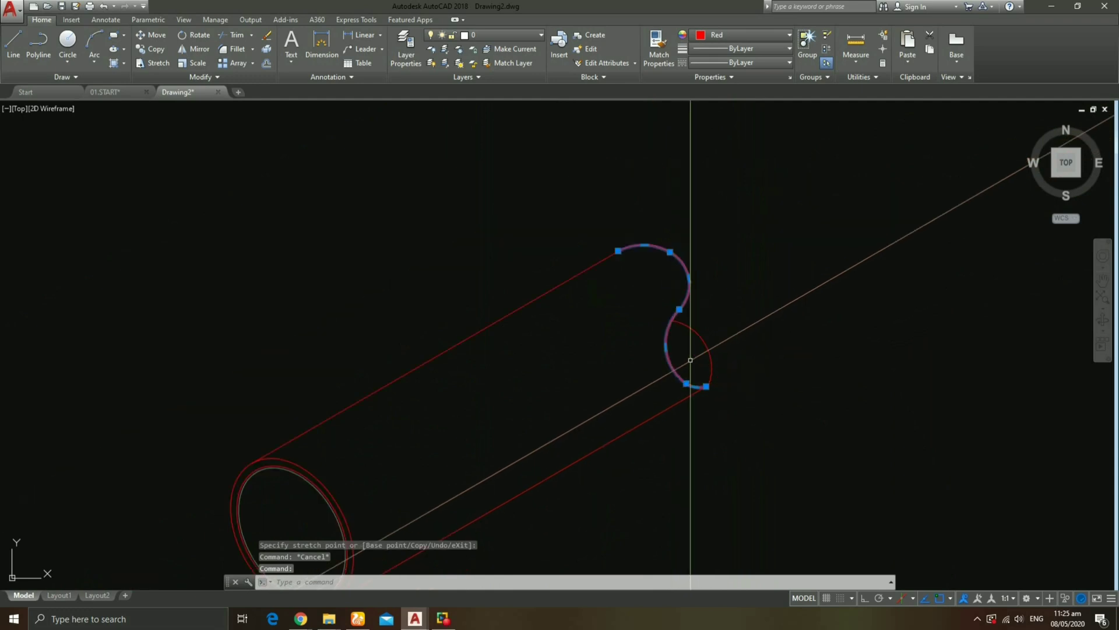
{"action": "left_click", "coordinate": [752, 36]}
Hatch the near pipe-end ellipse with ANSI31 at a 167° angle.
{"action": "key", "text": "Escape"}
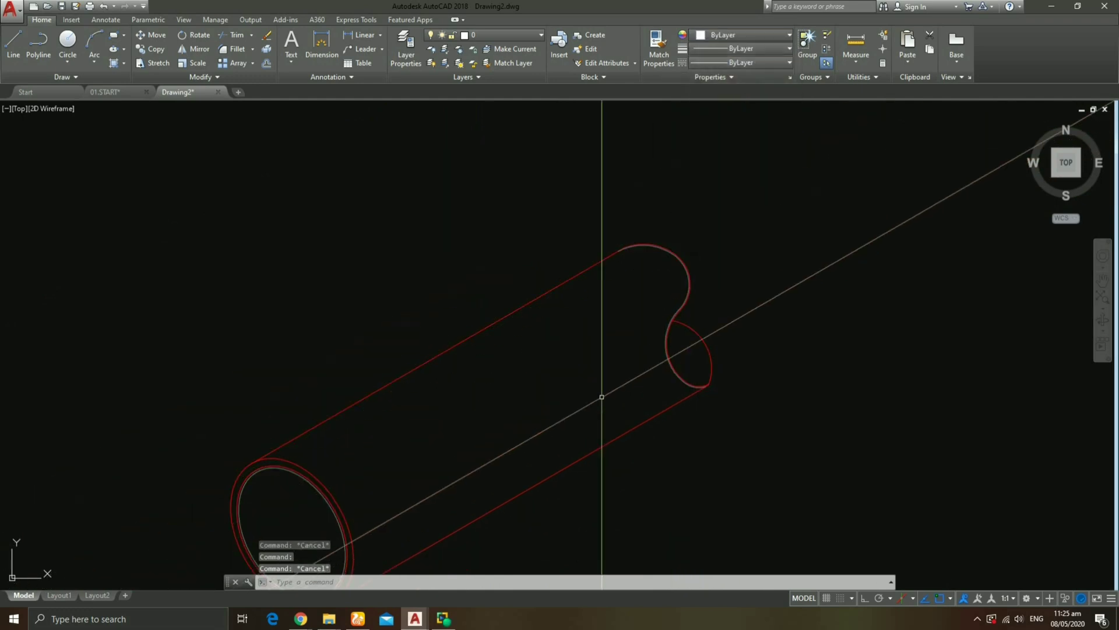
{"action": "middle_click_drag", "start_coordinate": [602, 396], "coordinate": [653, 252]}
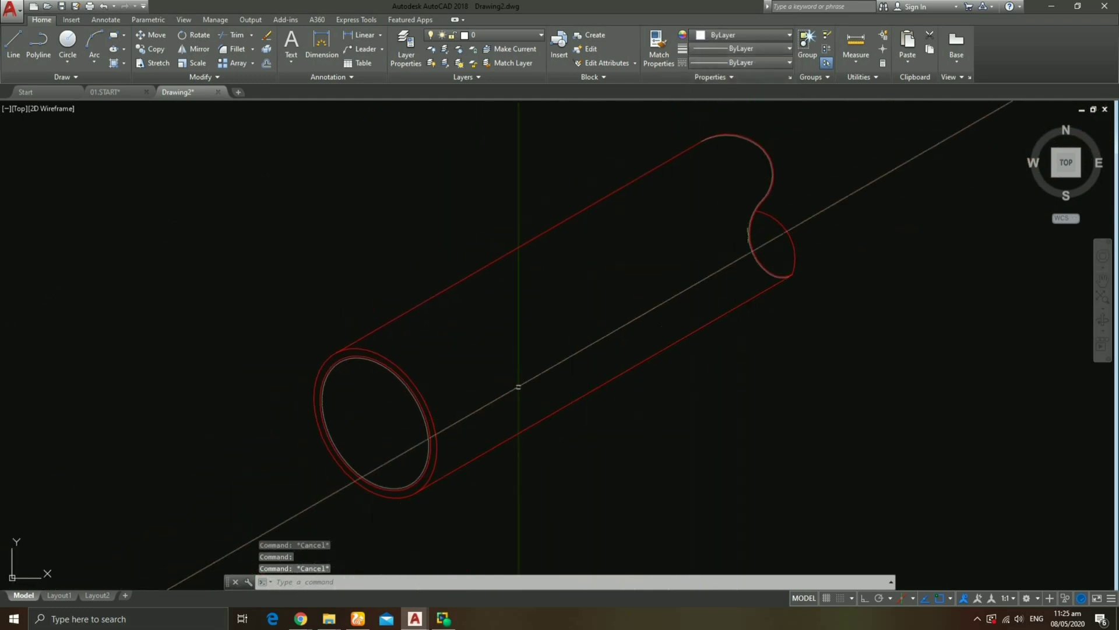
{"action": "middle_click_drag", "start_coordinate": [406, 392], "coordinate": [416, 396]}
{"action": "type", "text": "H"}
{"action": "left_click", "coordinate": [465, 422]}
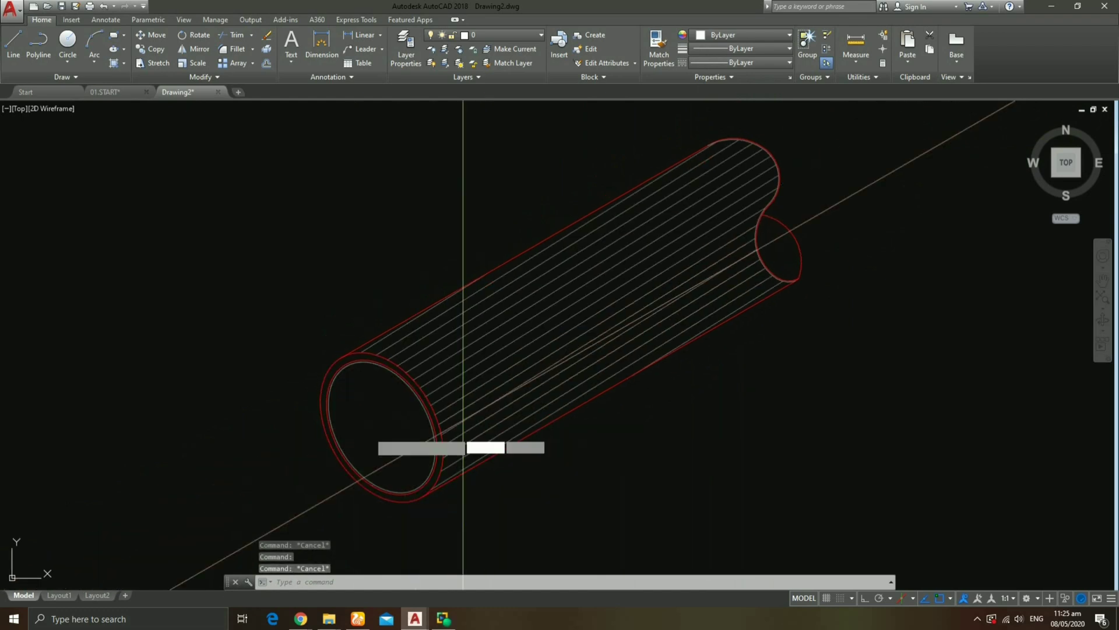
{"action": "left_click", "coordinate": [374, 425]}
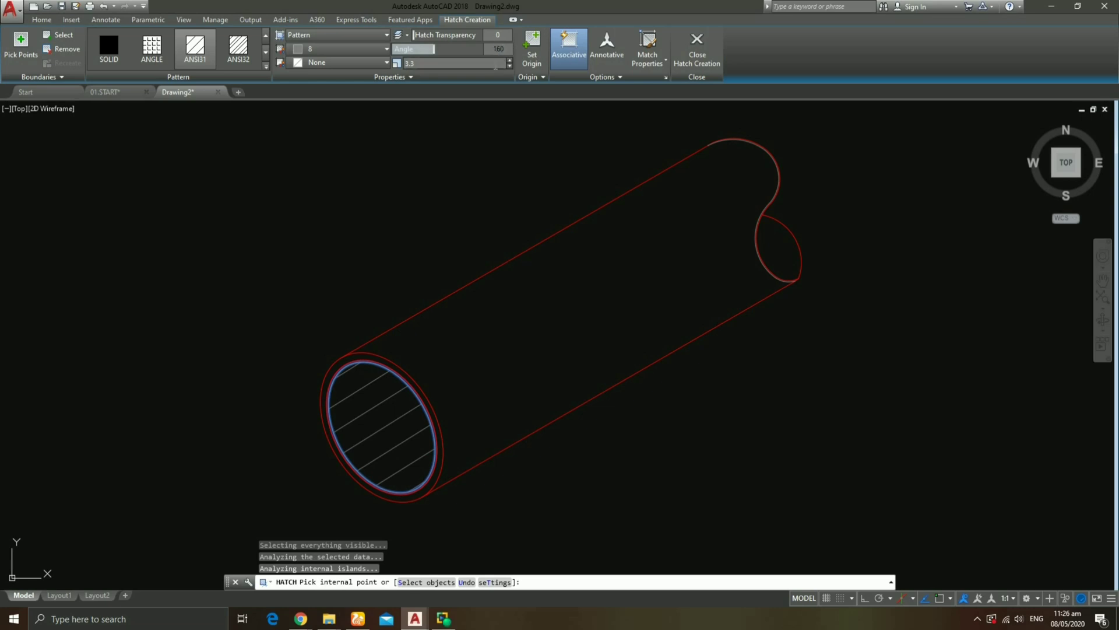
{"action": "key", "text": "Return"}
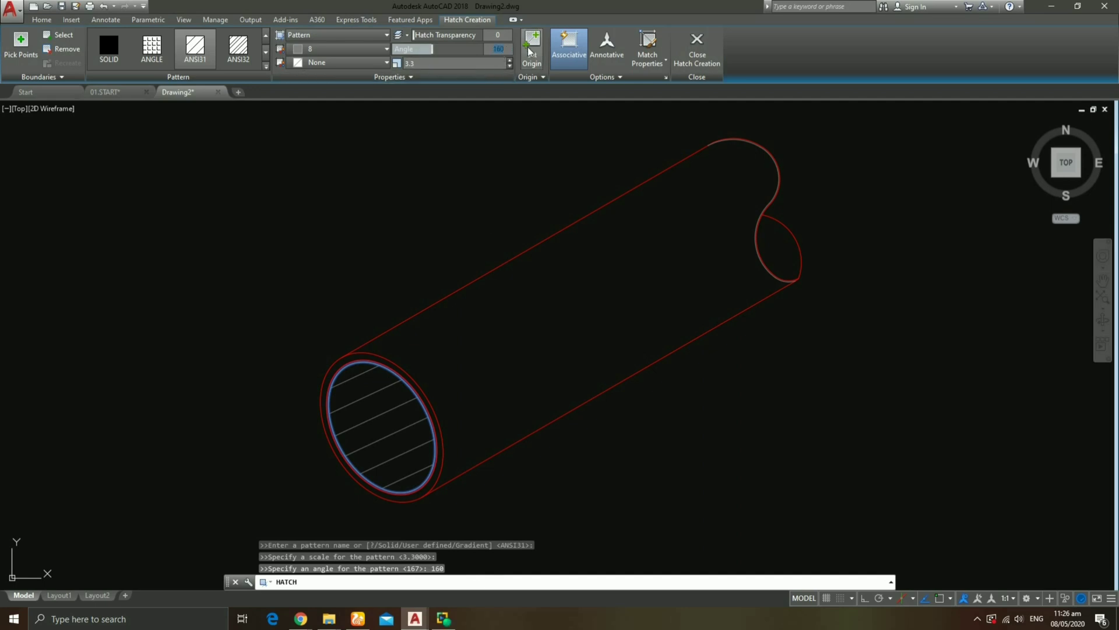
{"action": "type", "text": "167"}
{"action": "key", "text": "Return"}
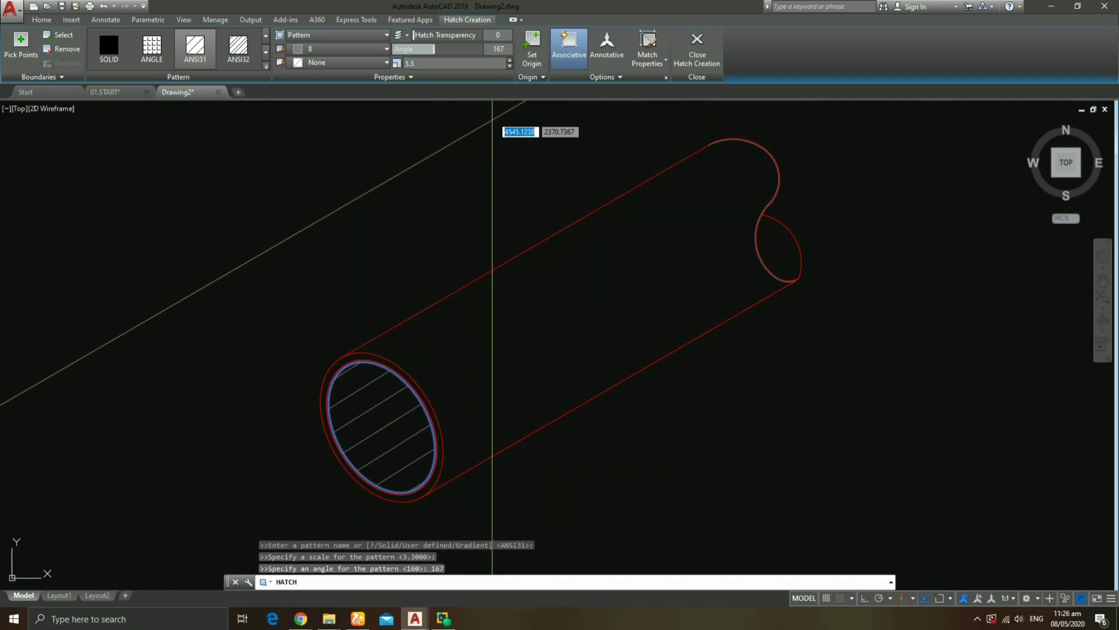
{"action": "scroll", "coordinate": [839, 388], "scroll_direction": "down", "scroll_amount": 4}
{"action": "key", "text": "Escape"}
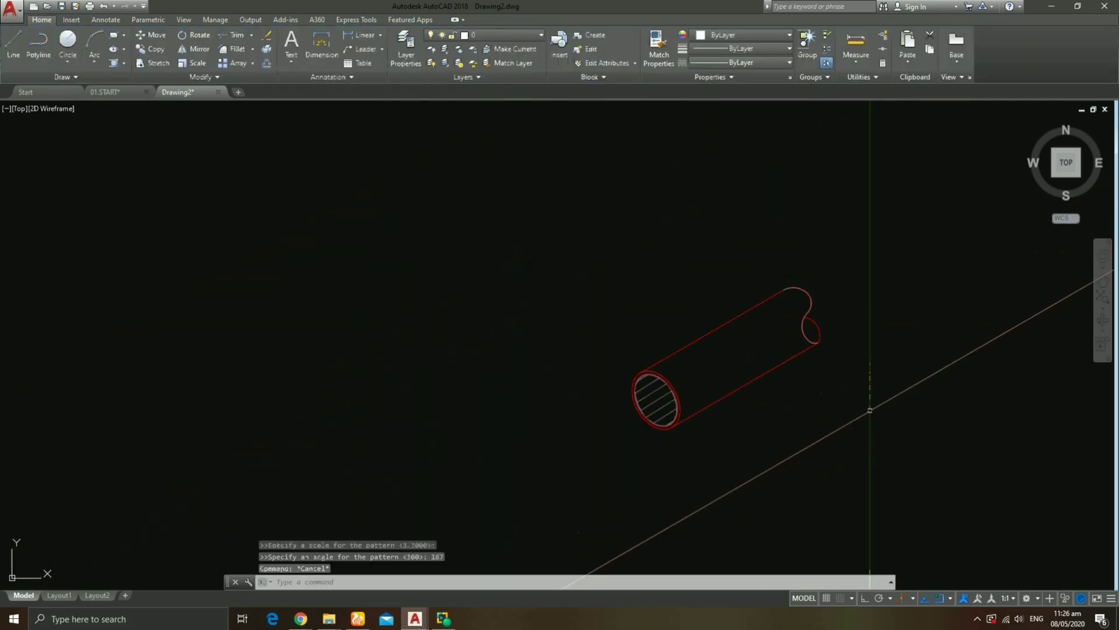
Hatch the far-end lens cut with the same ANSI31 pattern.
{"action": "middle_click_drag", "start_coordinate": [855, 375], "coordinate": [771, 378]}
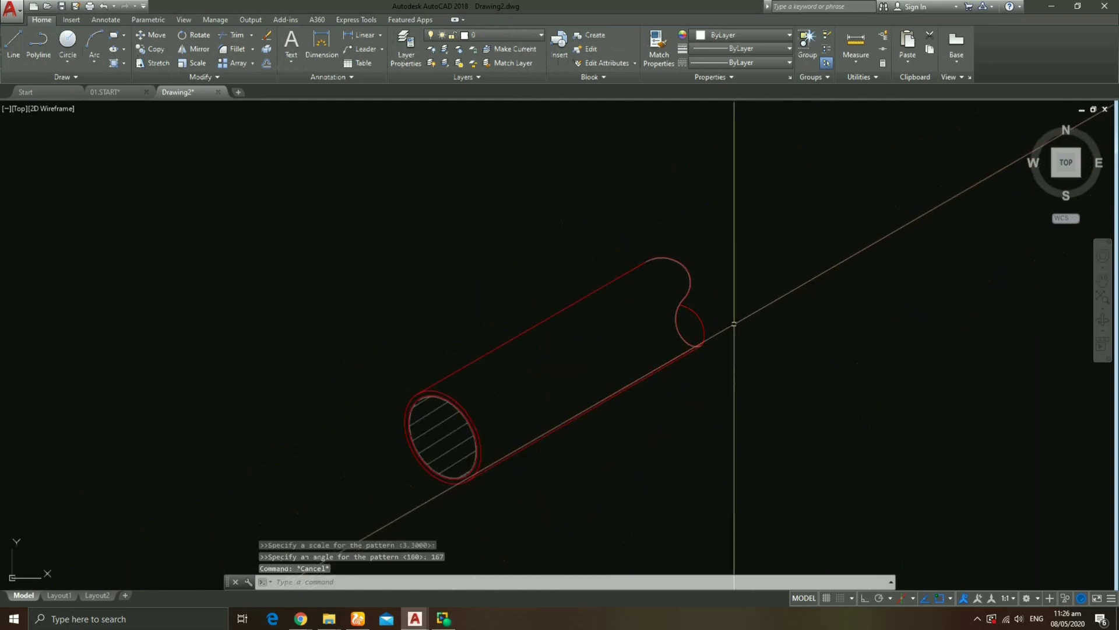
{"action": "scroll", "coordinate": [717, 328], "scroll_direction": "up", "scroll_amount": 5}
{"action": "type", "text": "H"}
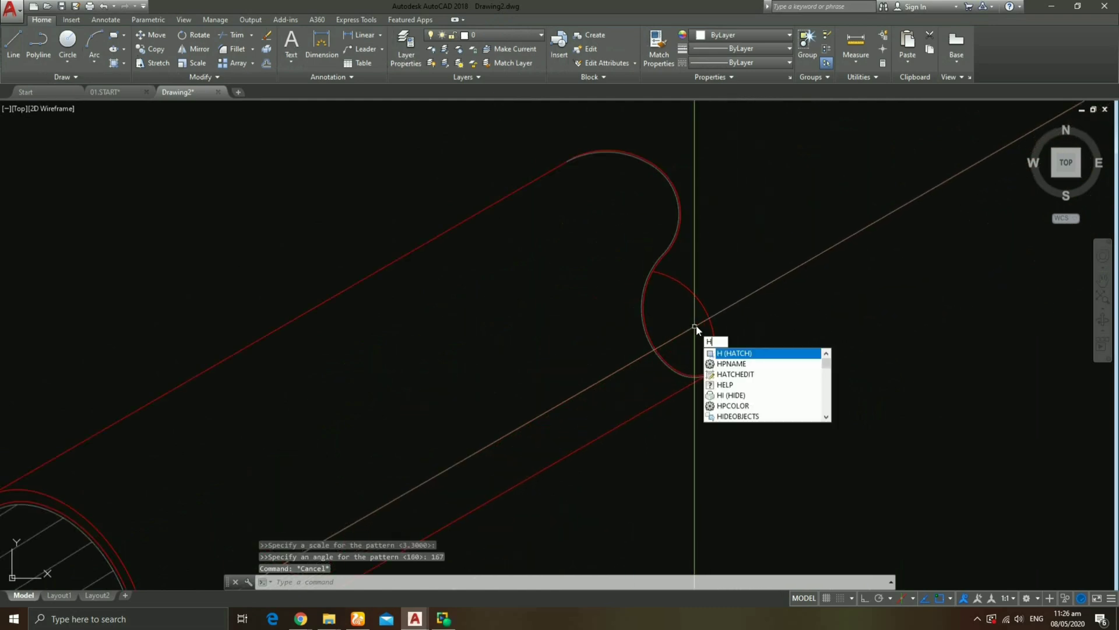
{"action": "key", "text": "Return"}
{"action": "scroll", "coordinate": [686, 326], "scroll_direction": "down", "scroll_amount": 4}
{"action": "key", "text": "Return"}
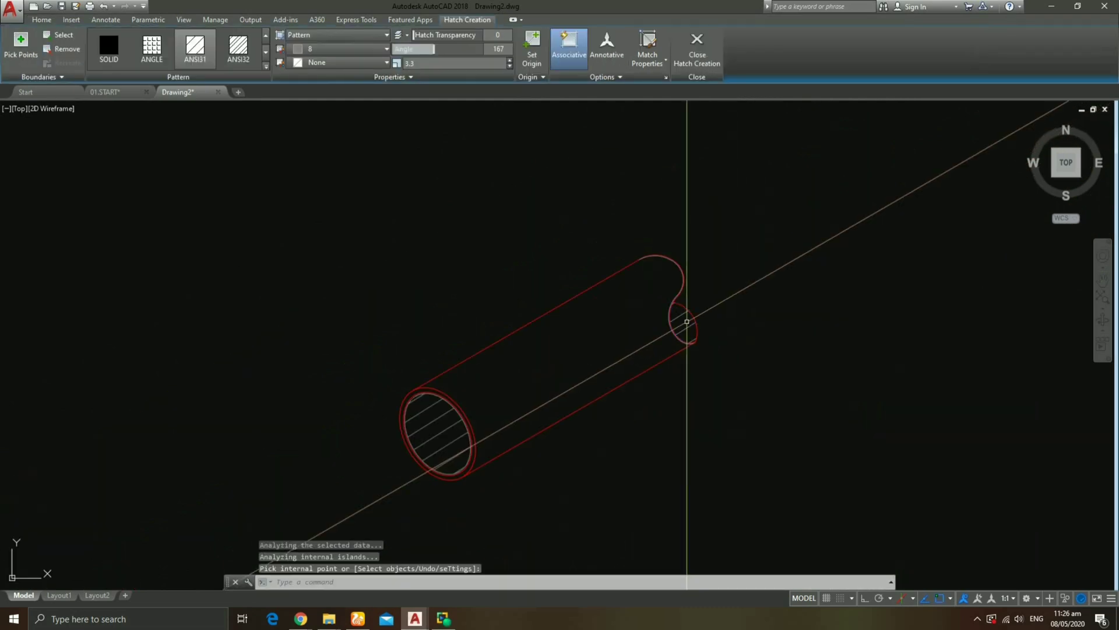
{"action": "scroll", "coordinate": [548, 361], "scroll_direction": "down", "scroll_amount": 2}
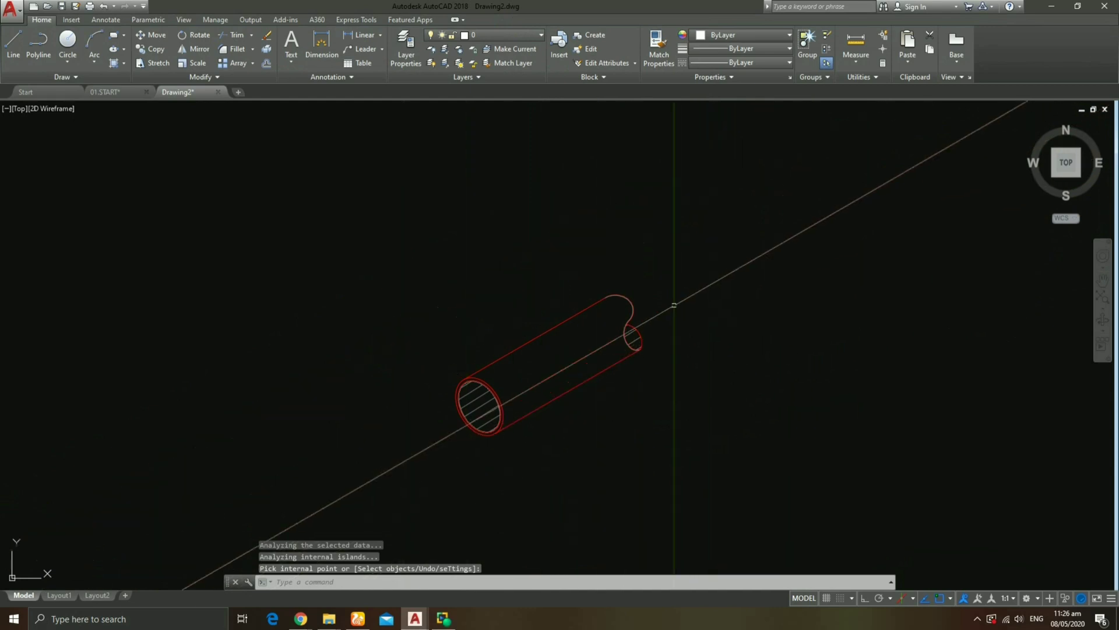
{"action": "scroll", "coordinate": [565, 371], "scroll_direction": "up", "scroll_amount": 2}
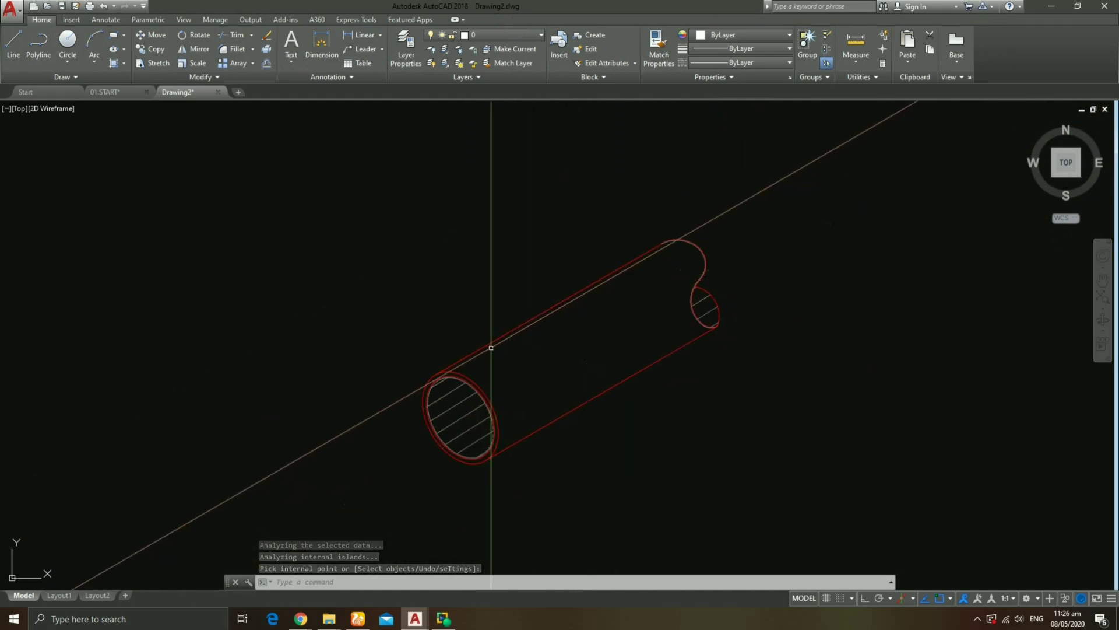
Copy the pipe's top edge line from its end onto points of the end ellipse and arc.
{"action": "type", "text": "ct o"}
{"action": "key", "text": "Return"}
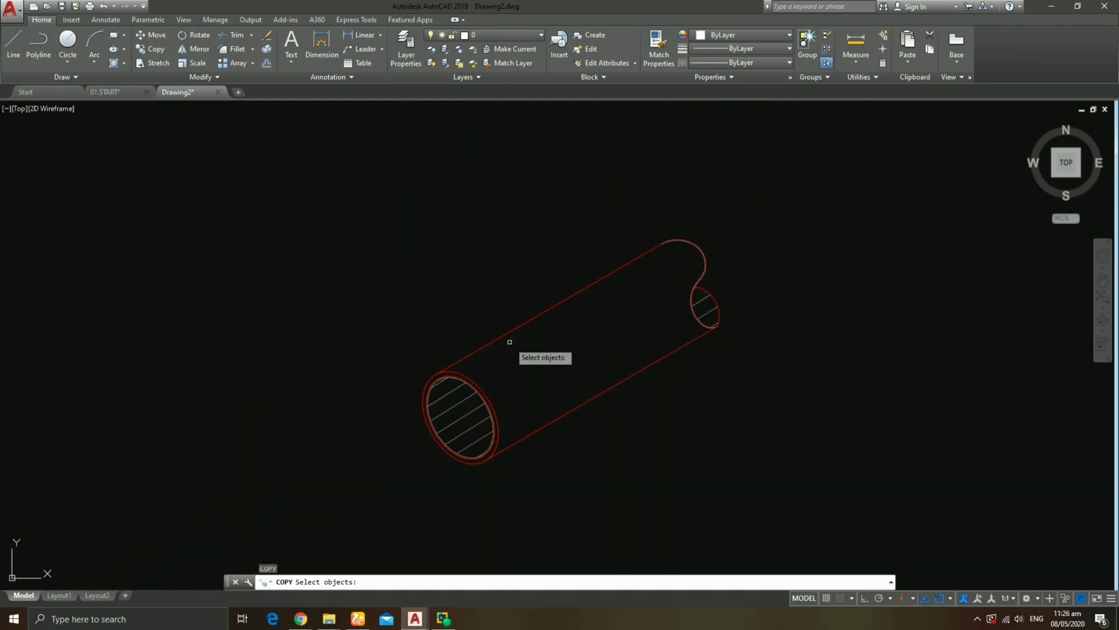
{"action": "scroll", "coordinate": [475, 357], "scroll_direction": "up", "scroll_amount": 2}
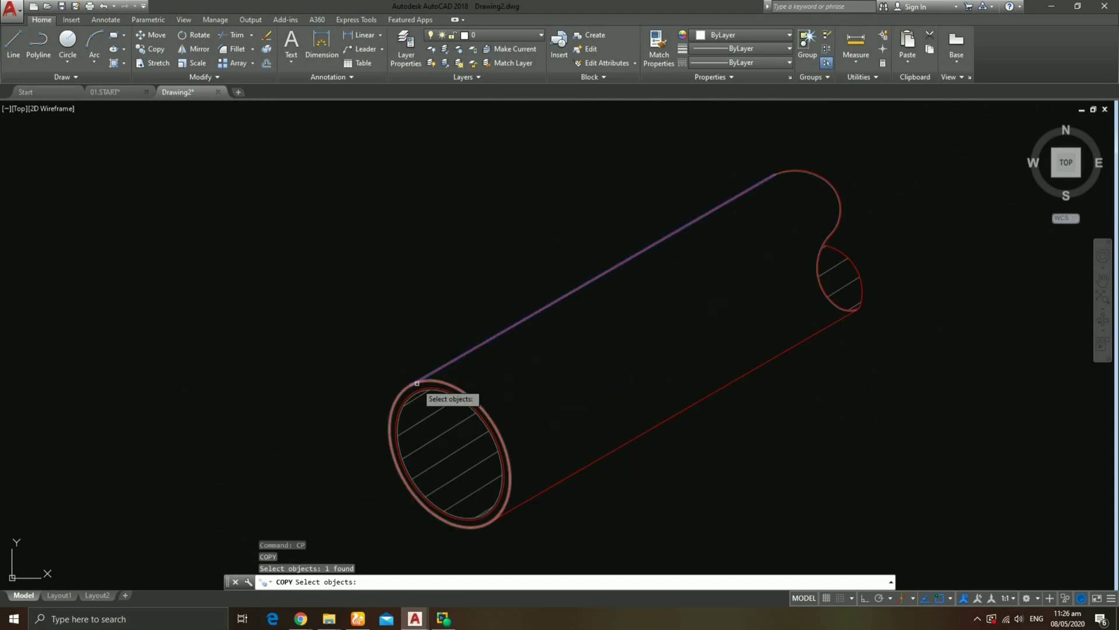
{"action": "scroll", "coordinate": [417, 383], "scroll_direction": "up", "scroll_amount": 2}
{"action": "key", "text": "Return"}
{"action": "scroll", "coordinate": [400, 387], "scroll_direction": "up", "scroll_amount": 2}
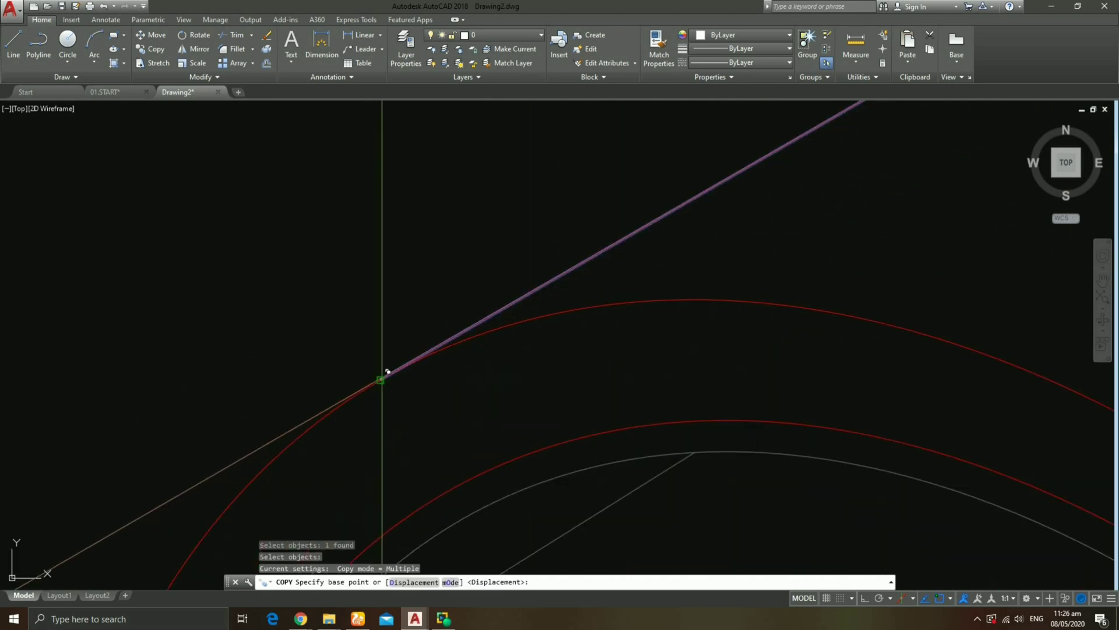
{"action": "left_click", "coordinate": [380, 380]}
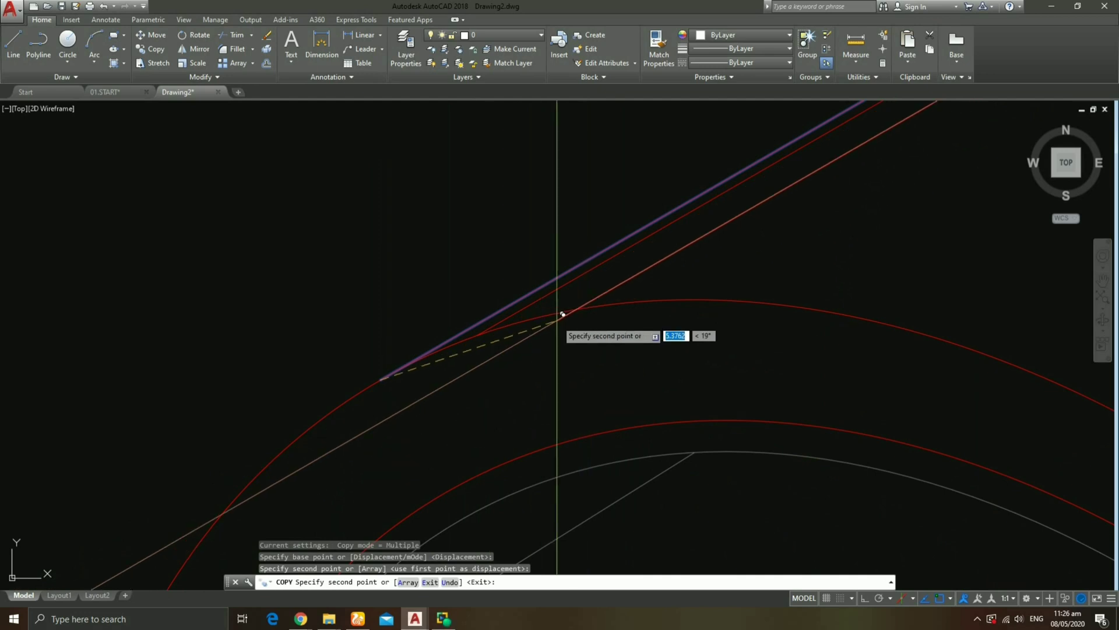
{"action": "left_click", "coordinate": [550, 315]}
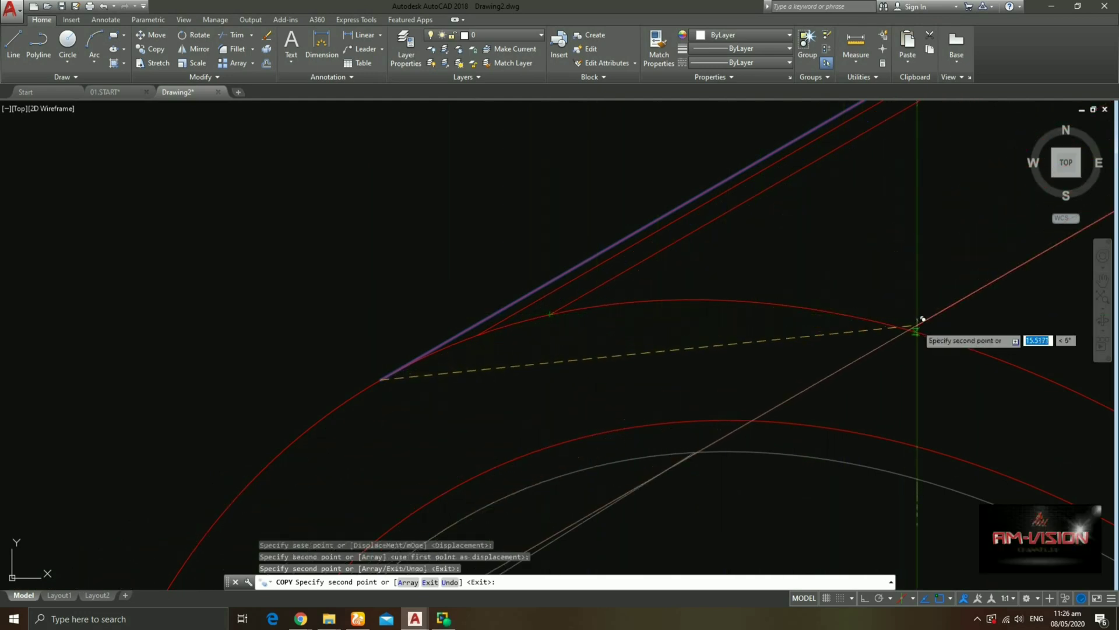
{"action": "left_click", "coordinate": [914, 324]}
Add one more edge-line copy at the circle intersection, then review the pipe's far end.
{"action": "scroll", "coordinate": [914, 324], "scroll_direction": "down", "scroll_amount": 2}
{"action": "middle_click_drag", "start_coordinate": [914, 324], "coordinate": [499, 280]}
{"action": "scroll", "coordinate": [453, 279], "scroll_direction": "down", "scroll_amount": 3}
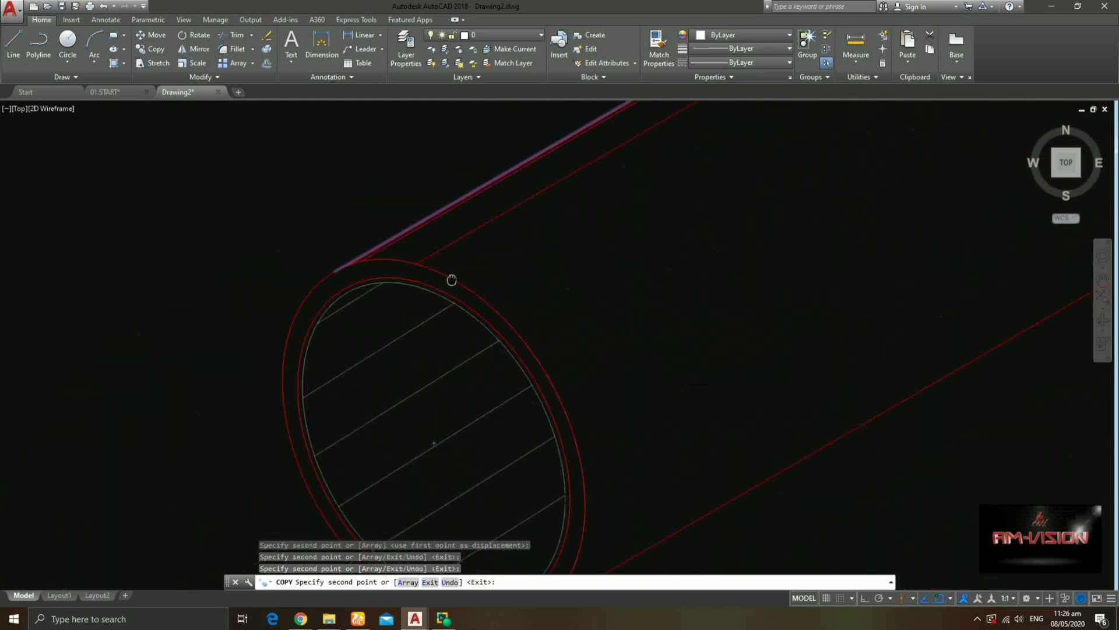
{"action": "scroll", "coordinate": [517, 318], "scroll_direction": "up", "scroll_amount": 1}
{"action": "left_click", "coordinate": [519, 319]}
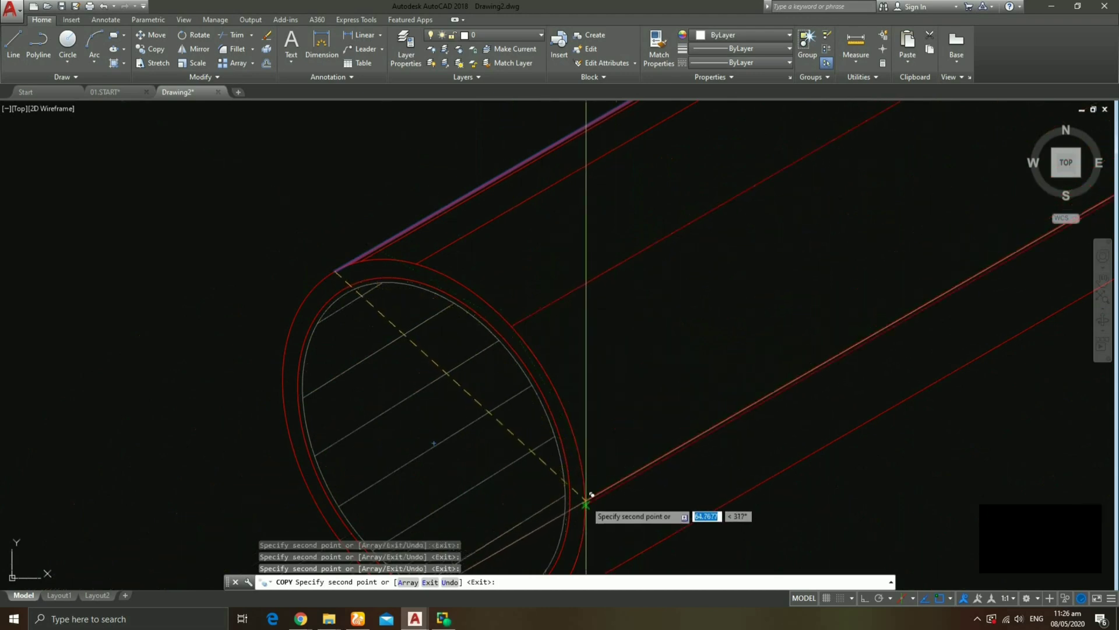
{"action": "scroll", "coordinate": [508, 282], "scroll_direction": "down", "scroll_amount": 3}
{"action": "scroll", "coordinate": [505, 332], "scroll_direction": "up", "scroll_amount": 5}
{"action": "mouse_move", "coordinate": [505, 333]}
{"action": "middle_mouse_down"}
{"action": "mouse_move", "coordinate": [446, 408]}
{"action": "mouse_move", "coordinate": [484, 333]}
{"action": "middle_mouse_up"}
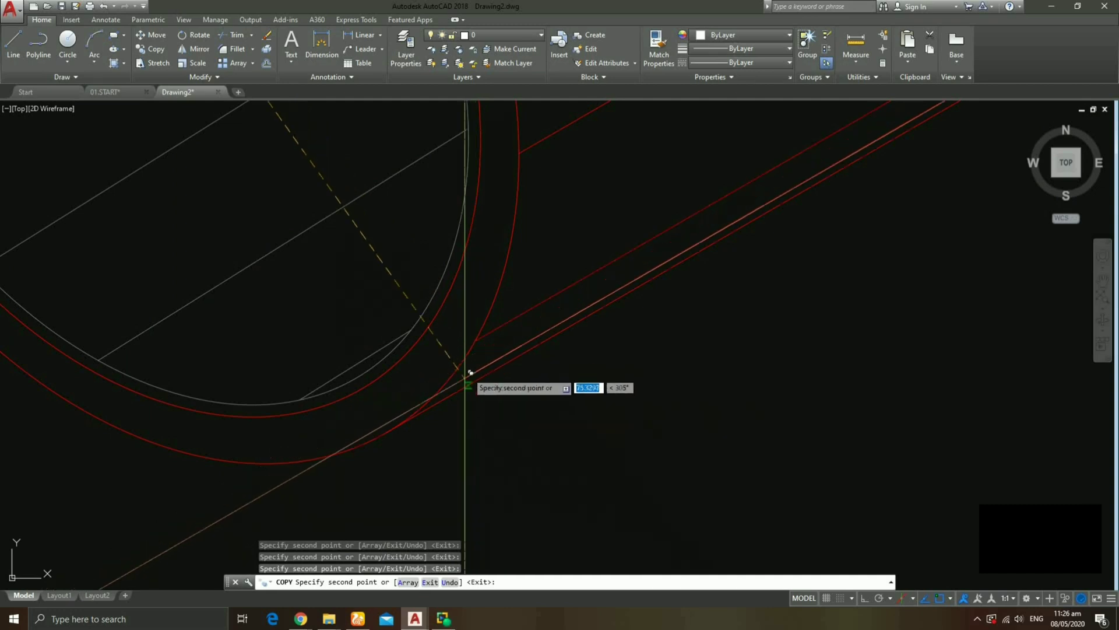
{"action": "scroll", "coordinate": [443, 400], "scroll_direction": "up", "scroll_amount": 2}
{"action": "middle_click_drag", "start_coordinate": [442, 401], "coordinate": [350, 388]}
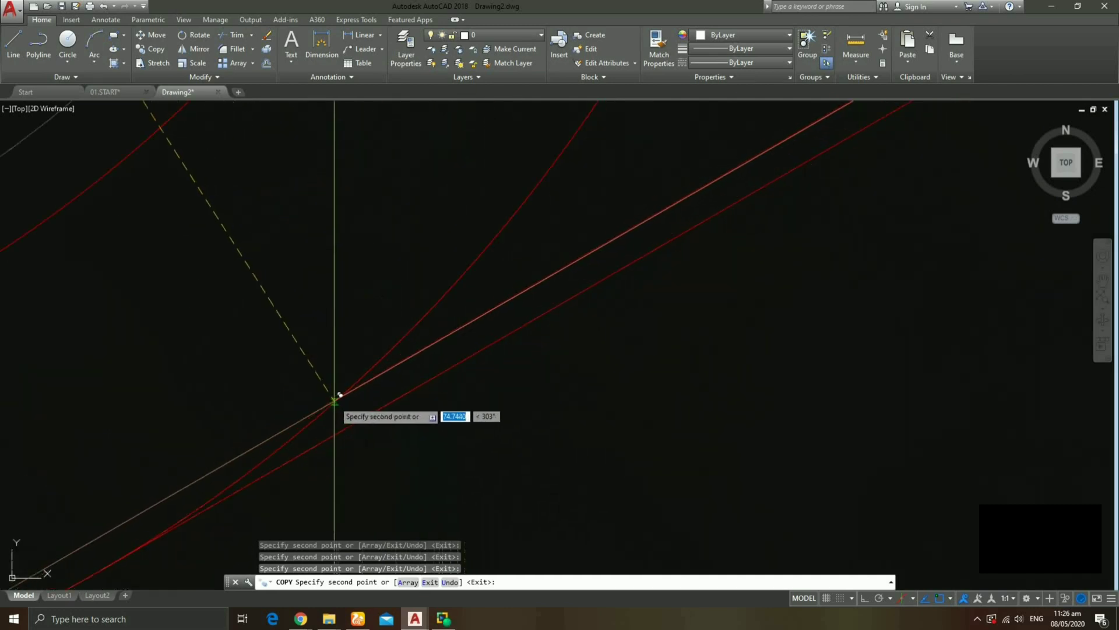
{"action": "scroll", "coordinate": [350, 386], "scroll_direction": "down", "scroll_amount": 2}
{"action": "key", "text": "Escape"}
{"action": "scroll", "coordinate": [350, 386], "scroll_direction": "down", "scroll_amount": 3}
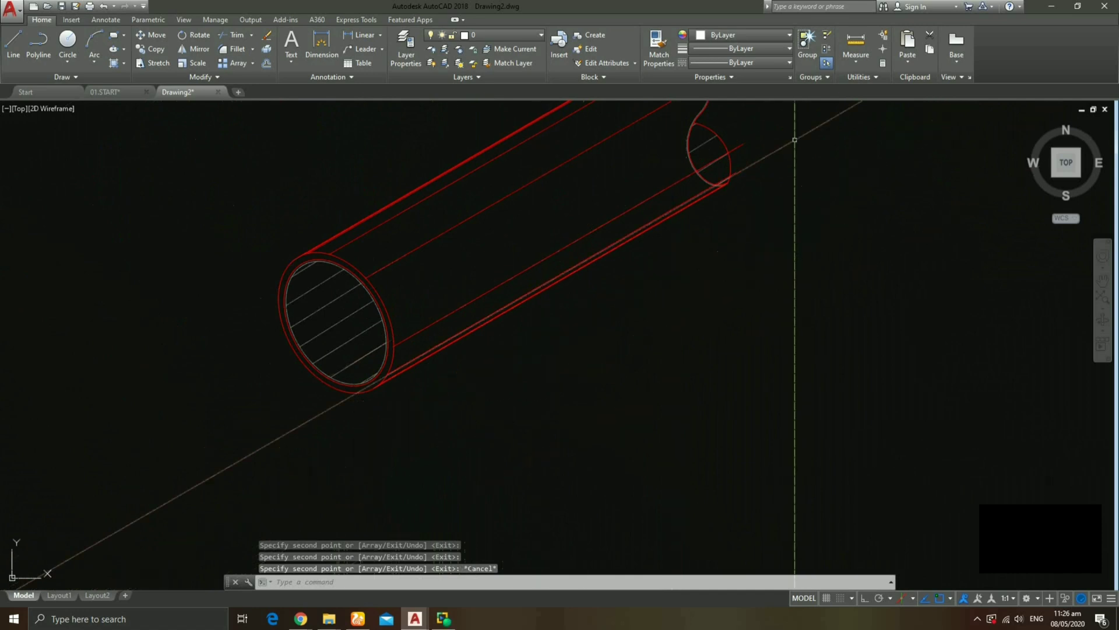
{"action": "scroll", "coordinate": [560, 349], "scroll_direction": "up", "scroll_amount": 3}
{"action": "mouse_move", "coordinate": [561, 349]}
{"action": "middle_mouse_down"}
{"action": "mouse_move", "coordinate": [458, 338]}
{"action": "mouse_move", "coordinate": [545, 350]}
{"action": "middle_mouse_up"}
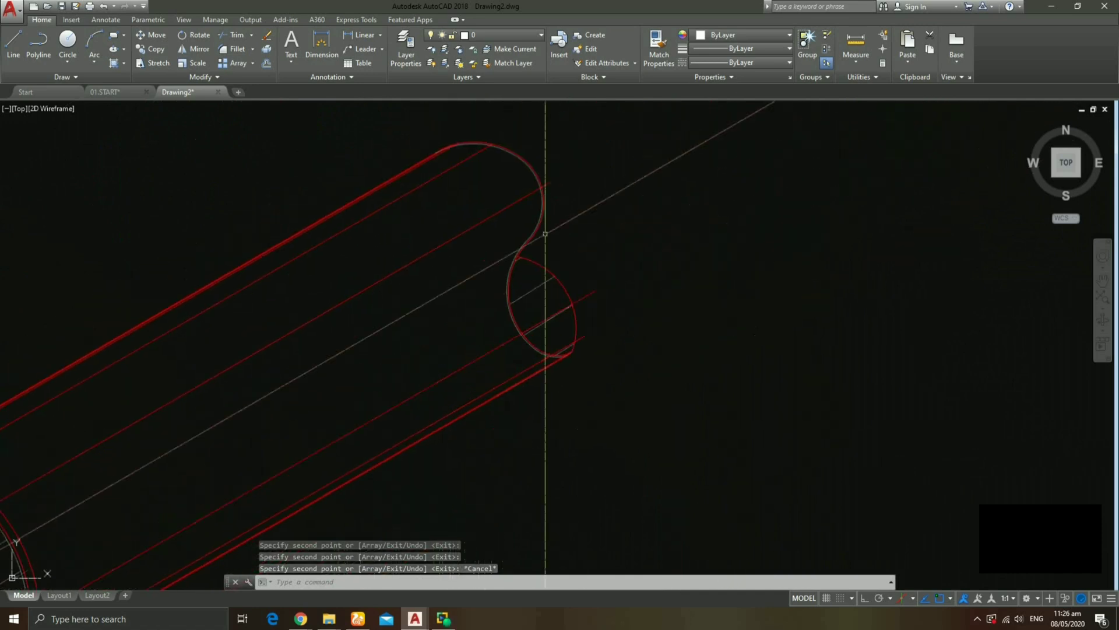
{"action": "scroll", "coordinate": [484, 142], "scroll_direction": "up", "scroll_amount": 2}
{"action": "scroll", "coordinate": [484, 142], "scroll_direction": "up", "scroll_amount": 3}
{"action": "scroll", "coordinate": [801, 318], "scroll_direction": "up", "scroll_amount": 1}
{"action": "scroll", "coordinate": [546, 300], "scroll_direction": "down", "scroll_amount": 1}
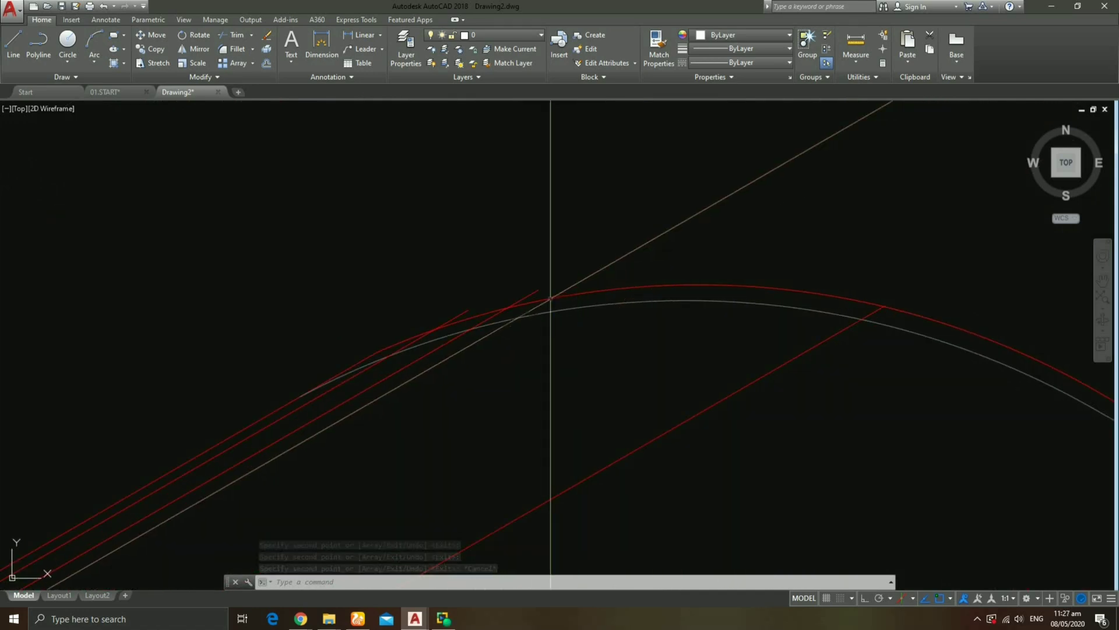
{"action": "type", "text": "TR"}
Trim the stray line pieces at the bend and the excess line end, using all edges.
{"action": "key", "text": "Return"}
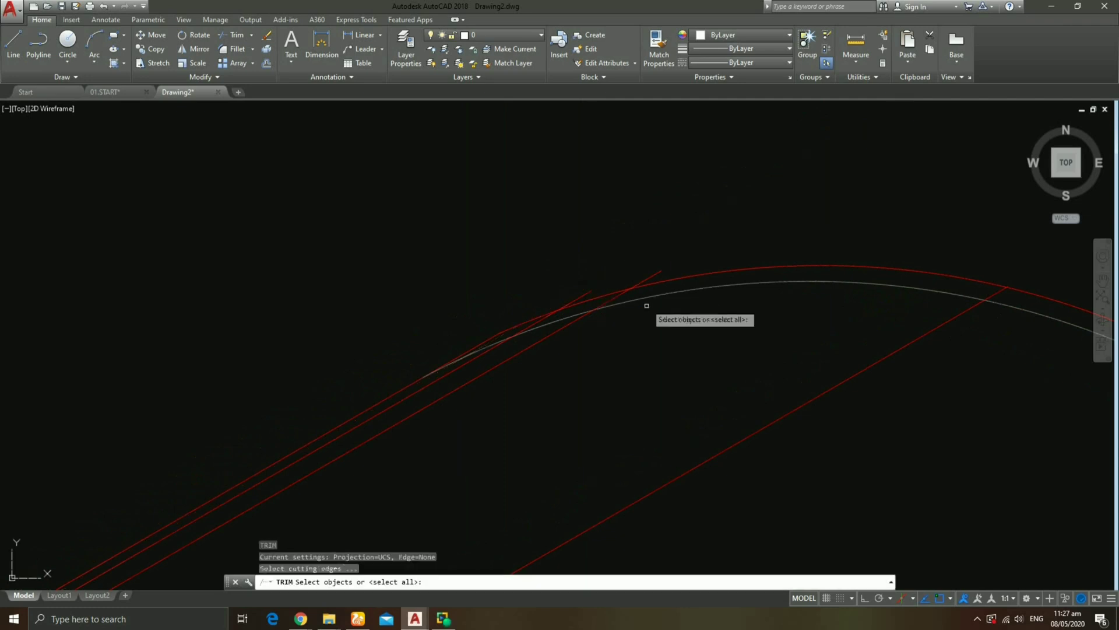
{"action": "key", "text": "Return"}
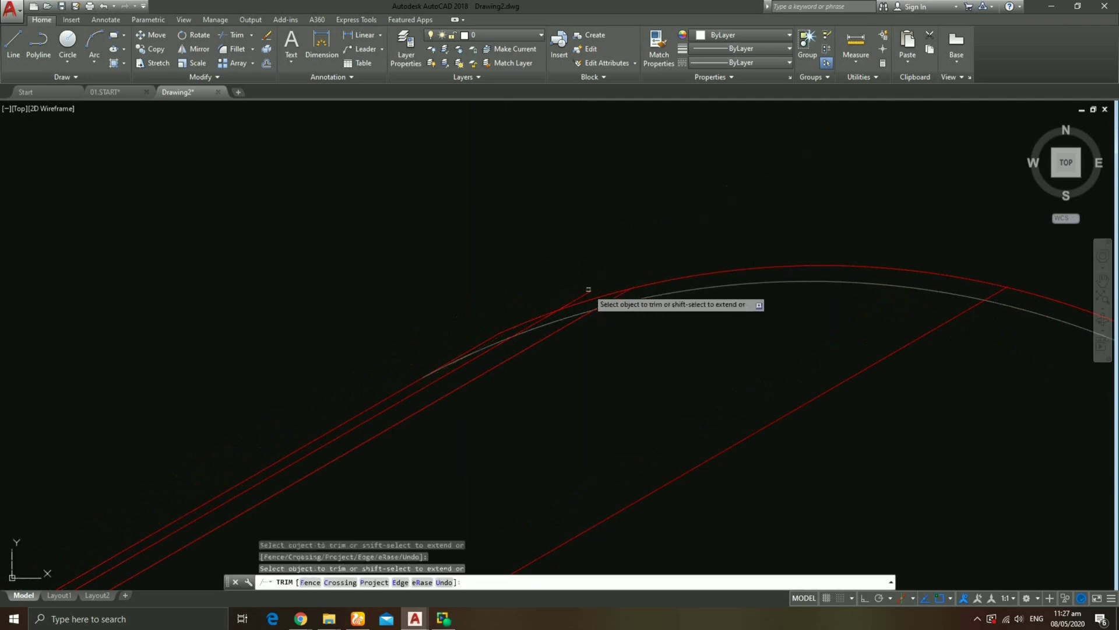
{"action": "left_click", "coordinate": [588, 289]}
{"action": "left_click", "coordinate": [580, 295]}
{"action": "scroll", "coordinate": [560, 309], "scroll_direction": "up", "scroll_amount": 2}
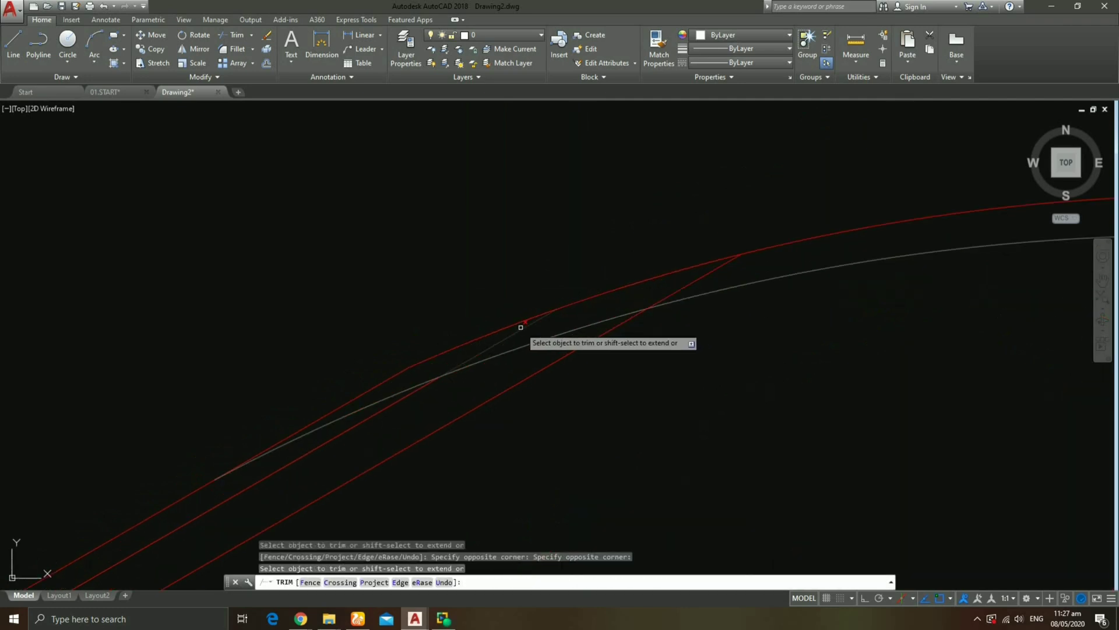
{"action": "scroll", "coordinate": [692, 281], "scroll_direction": "down", "scroll_amount": 3}
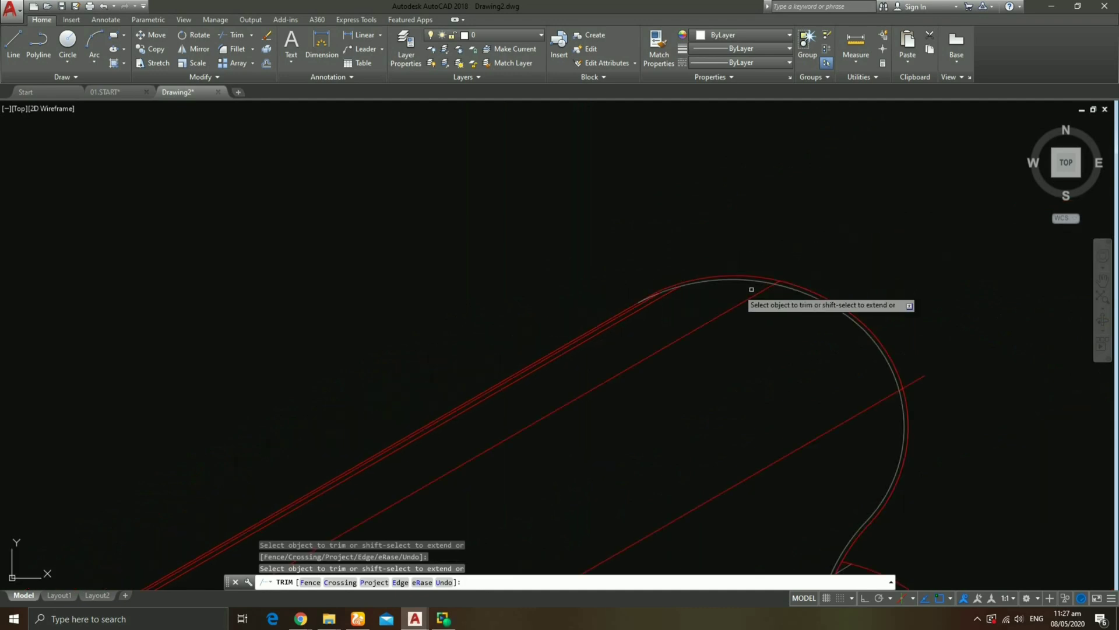
{"action": "scroll", "coordinate": [750, 292], "scroll_direction": "up", "scroll_amount": 2}
{"action": "scroll", "coordinate": [807, 282], "scroll_direction": "up", "scroll_amount": 1}
{"action": "scroll", "coordinate": [775, 300], "scroll_direction": "up", "scroll_amount": 2}
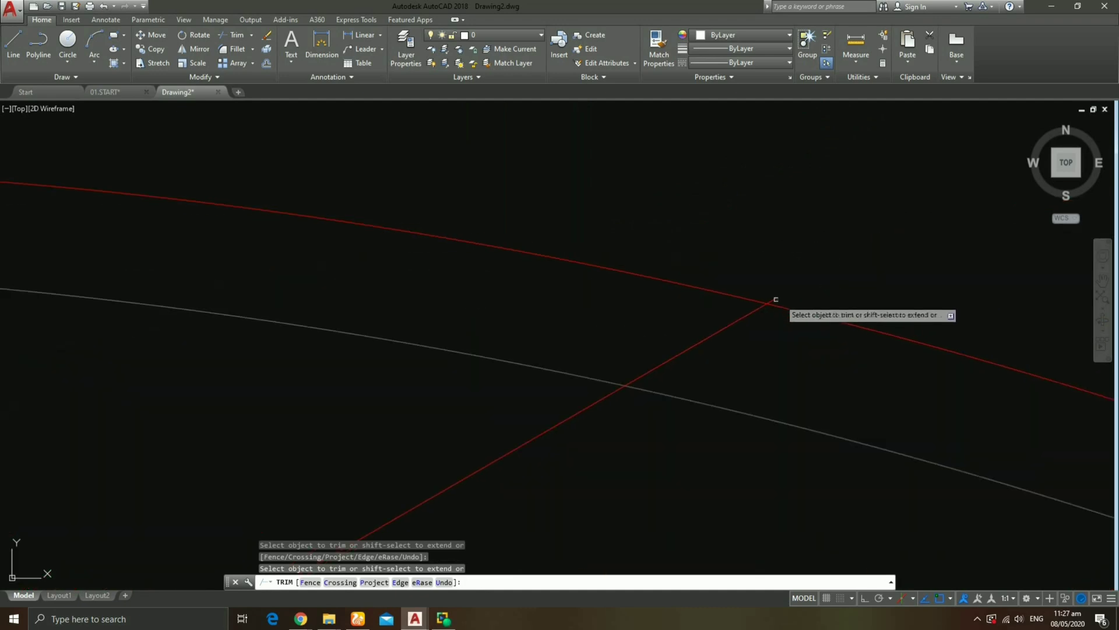
{"action": "scroll", "coordinate": [777, 297], "scroll_direction": "up", "scroll_amount": 1}
{"action": "left_click", "coordinate": [700, 351]}
{"action": "scroll", "coordinate": [688, 338], "scroll_direction": "down", "scroll_amount": 2}
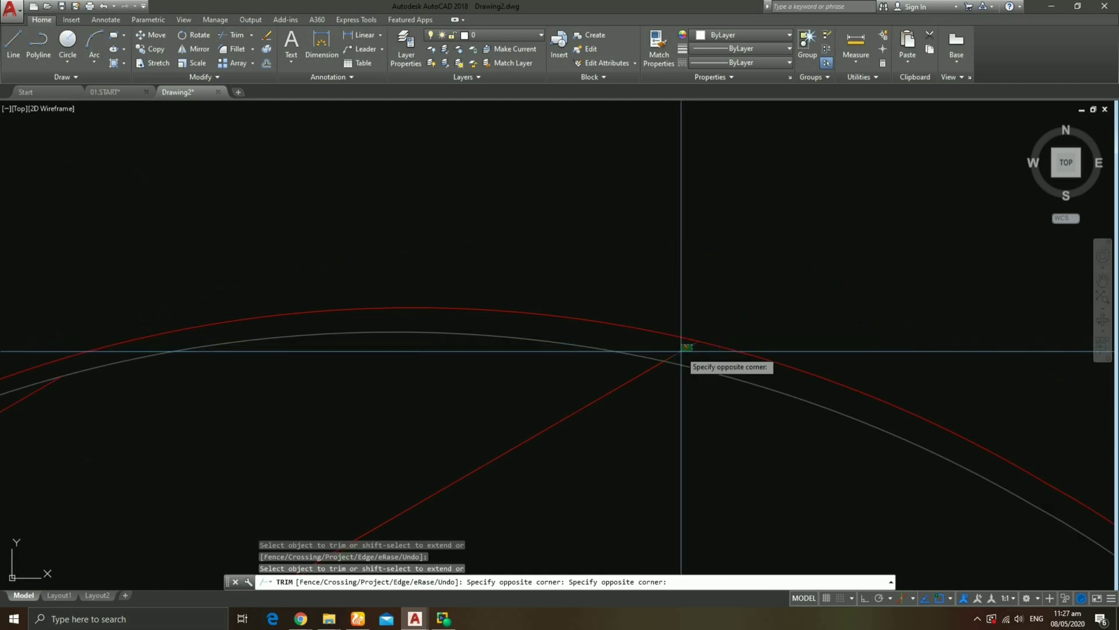
{"action": "left_click", "coordinate": [683, 344]}
Trim the short red stub past the corner so the cylinder outline is clean.
{"action": "scroll", "coordinate": [682, 344], "scroll_direction": "down", "scroll_amount": 1}
{"action": "scroll", "coordinate": [603, 267], "scroll_direction": "down", "scroll_amount": 1}
{"action": "scroll", "coordinate": [743, 334], "scroll_direction": "up", "scroll_amount": 3}
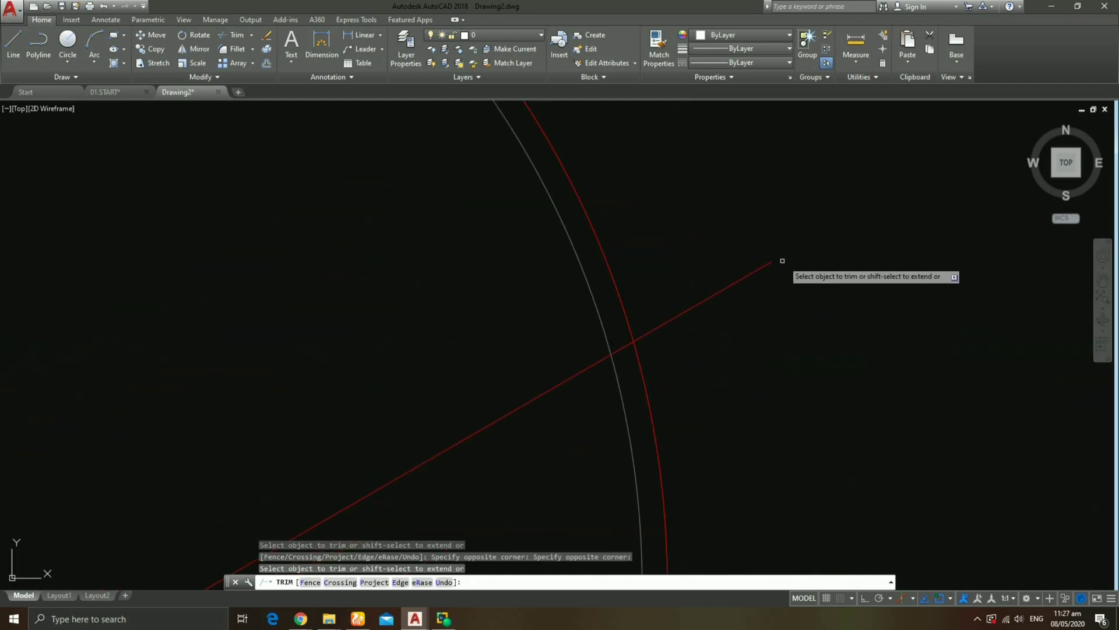
{"action": "scroll", "coordinate": [620, 315], "scroll_direction": "up", "scroll_amount": 2}
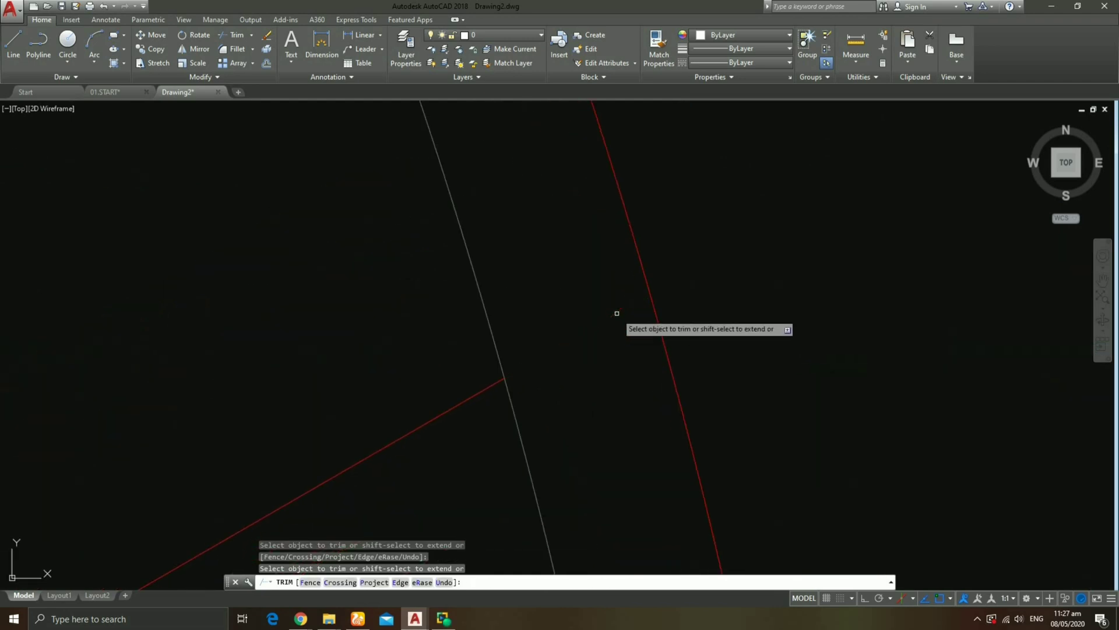
{"action": "scroll", "coordinate": [617, 313], "scroll_direction": "down", "scroll_amount": 3}
{"action": "scroll", "coordinate": [851, 430], "scroll_direction": "up", "scroll_amount": 1}
{"action": "scroll", "coordinate": [720, 257], "scroll_direction": "up", "scroll_amount": 2}
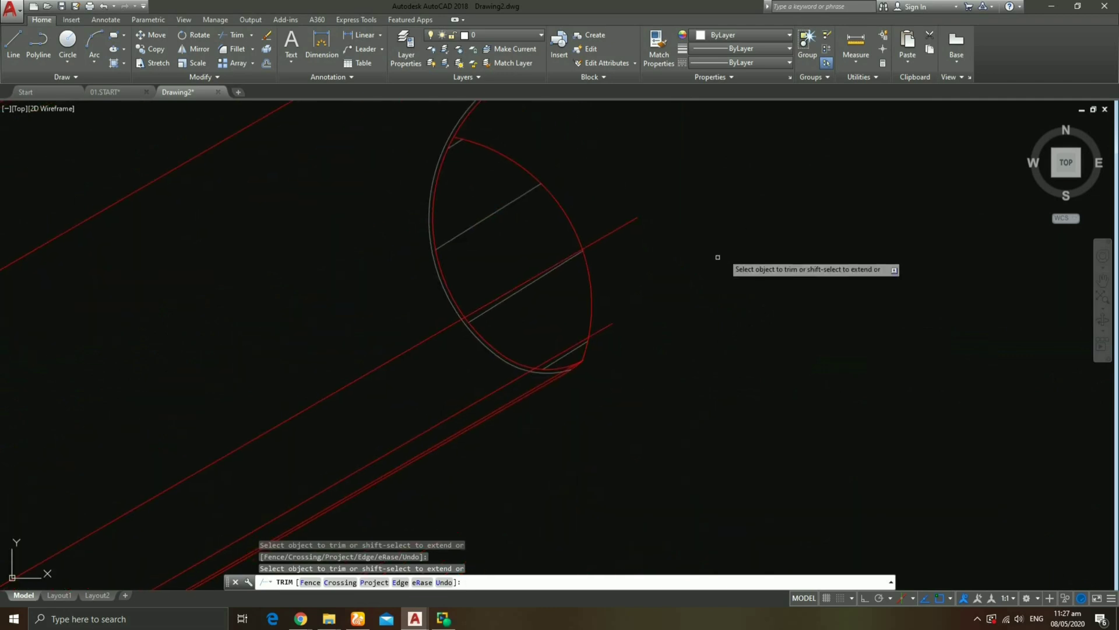
{"action": "scroll", "coordinate": [615, 230], "scroll_direction": "up", "scroll_amount": 2}
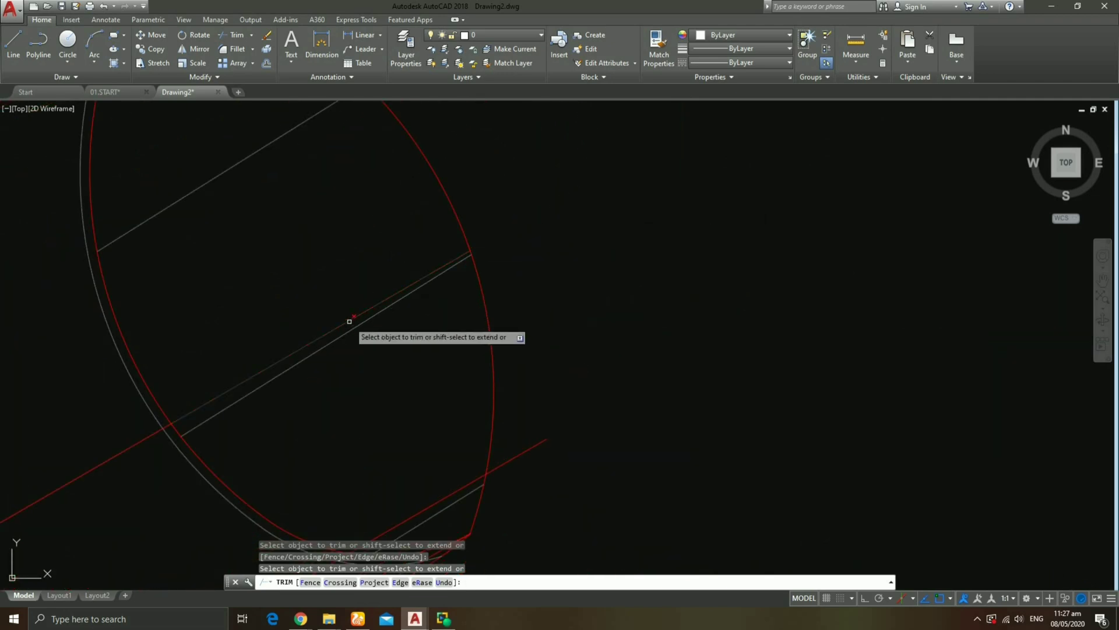
{"action": "scroll", "coordinate": [700, 220], "scroll_direction": "down", "scroll_amount": 3}
{"action": "scroll", "coordinate": [624, 257], "scroll_direction": "up", "scroll_amount": 4}
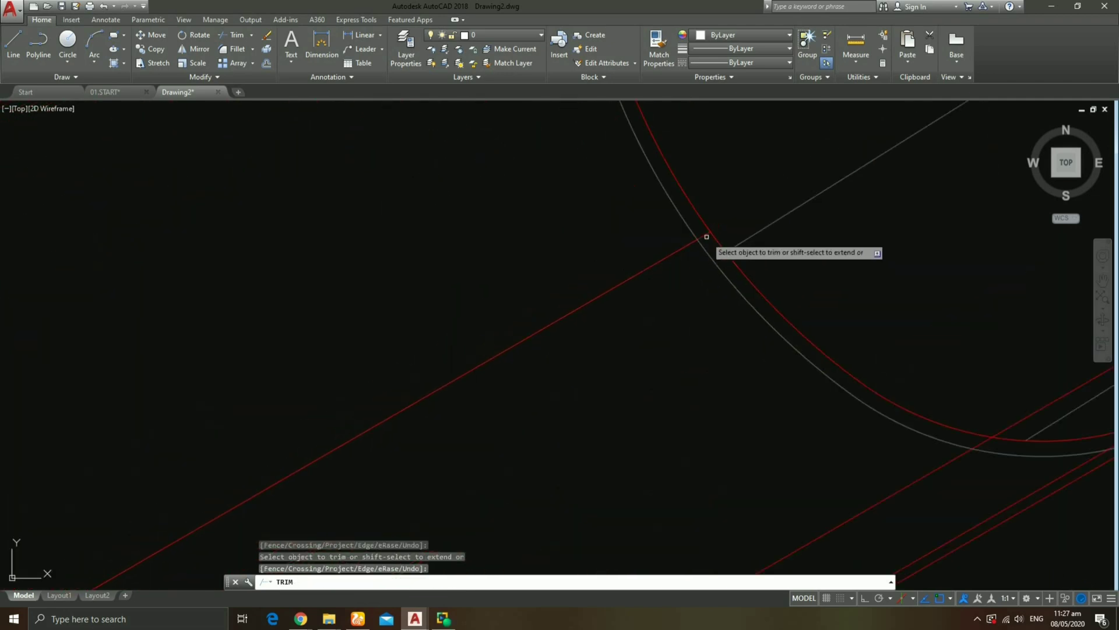
{"action": "scroll", "coordinate": [707, 240], "scroll_direction": "down", "scroll_amount": 3}
{"action": "scroll", "coordinate": [787, 257], "scroll_direction": "up", "scroll_amount": 3}
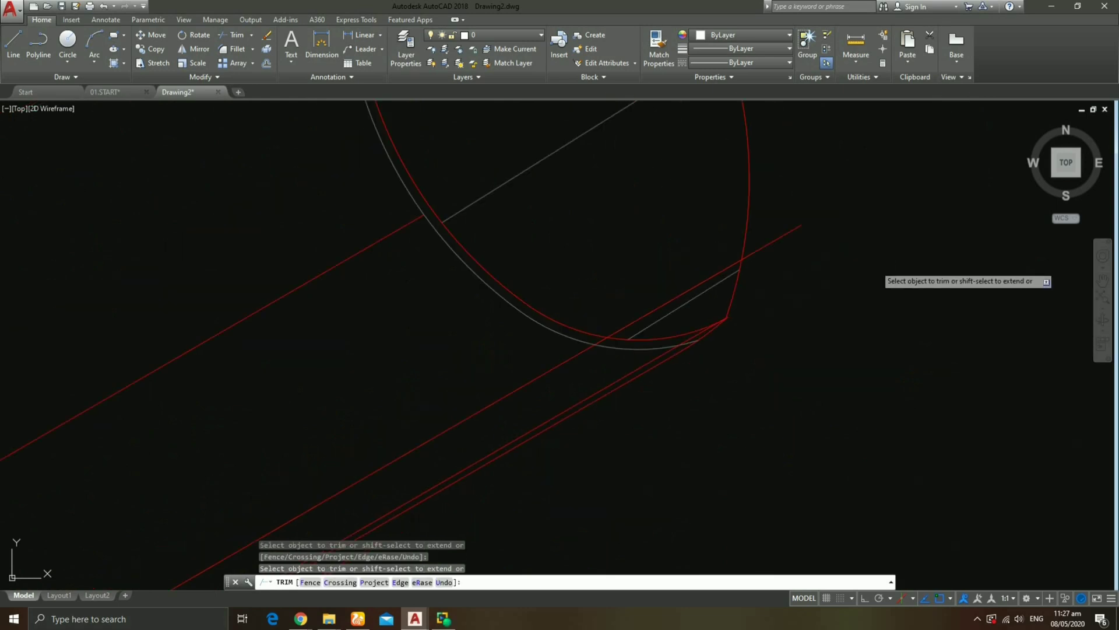
{"action": "scroll", "coordinate": [874, 263], "scroll_direction": "up", "scroll_amount": 1}
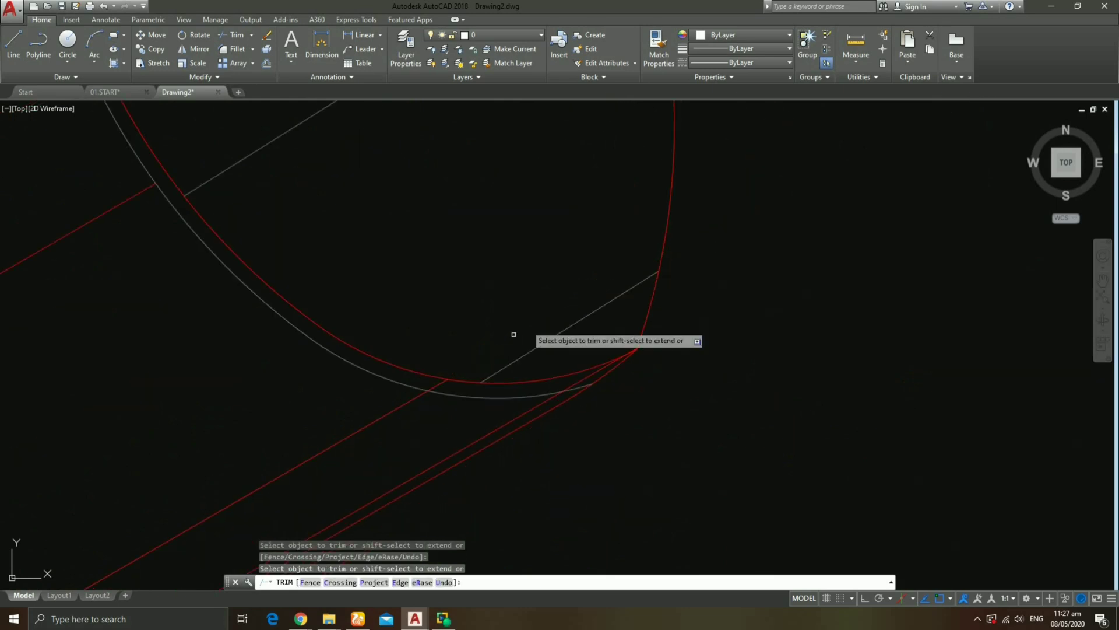
{"action": "scroll", "coordinate": [420, 387], "scroll_direction": "up", "scroll_amount": 2}
{"action": "scroll", "coordinate": [445, 383], "scroll_direction": "down", "scroll_amount": 3}
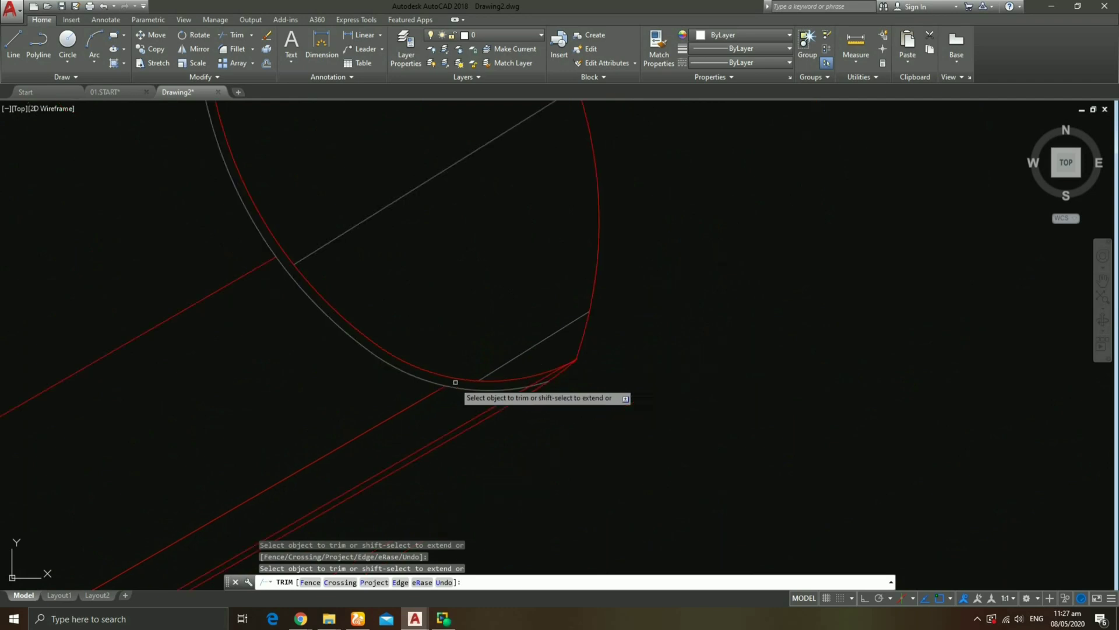
{"action": "scroll", "coordinate": [461, 388], "scroll_direction": "down", "scroll_amount": 2}
{"action": "scroll", "coordinate": [523, 391], "scroll_direction": "up", "scroll_amount": 6}
{"action": "scroll", "coordinate": [508, 259], "scroll_direction": "up", "scroll_amount": 4}
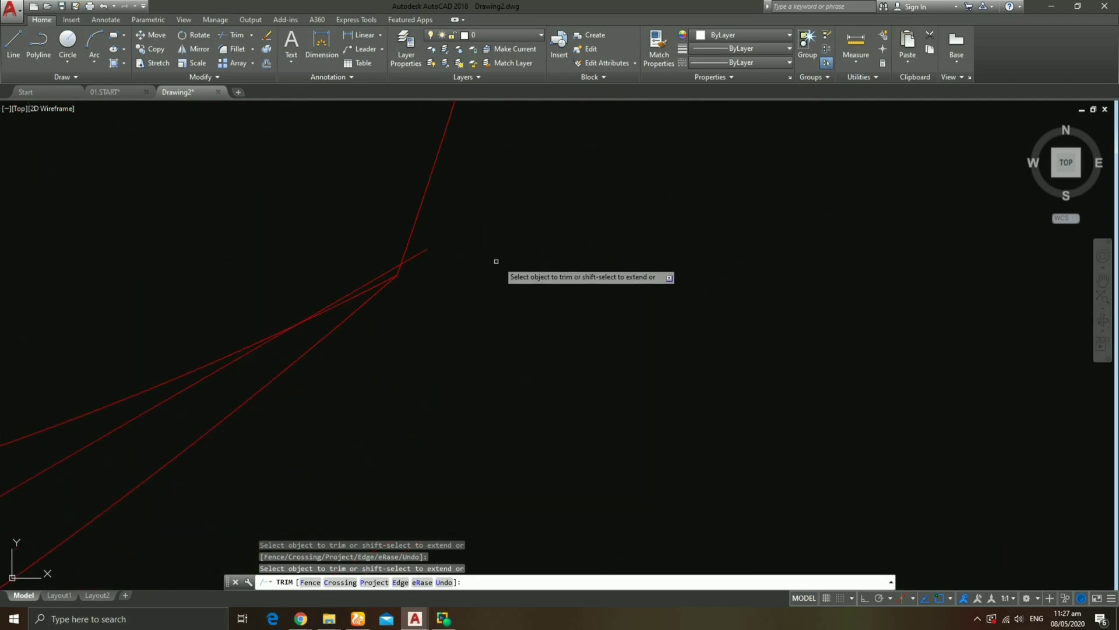
{"action": "left_click", "coordinate": [422, 255]}
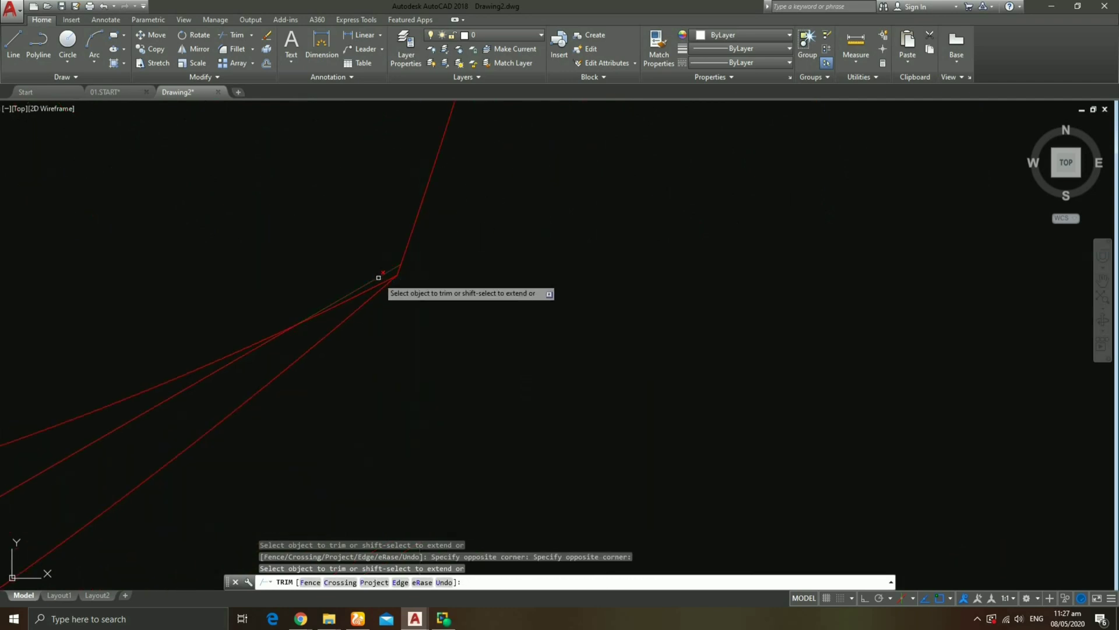
{"action": "middle_click_drag", "start_coordinate": [439, 283], "coordinate": [934, 145]}
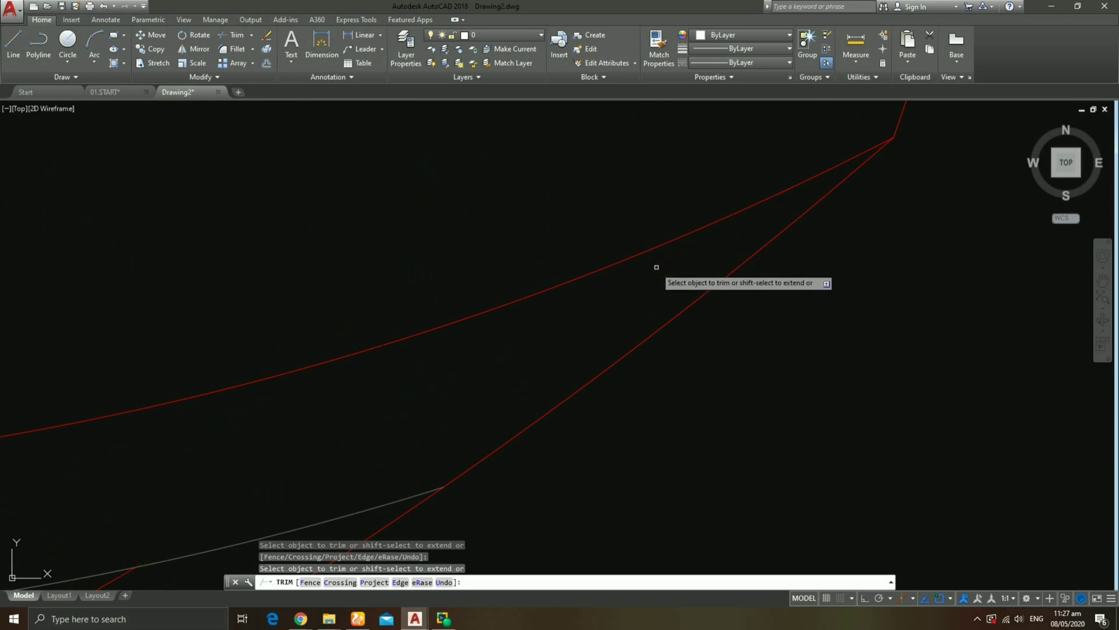
{"action": "scroll", "coordinate": [665, 272], "scroll_direction": "down", "scroll_amount": 3}
{"action": "scroll", "coordinate": [688, 301], "scroll_direction": "down", "scroll_amount": 3}
{"action": "scroll", "coordinate": [758, 309], "scroll_direction": "down", "scroll_amount": 3}
{"action": "key", "text": "Escape"}
{"action": "type", "text": "MA"}
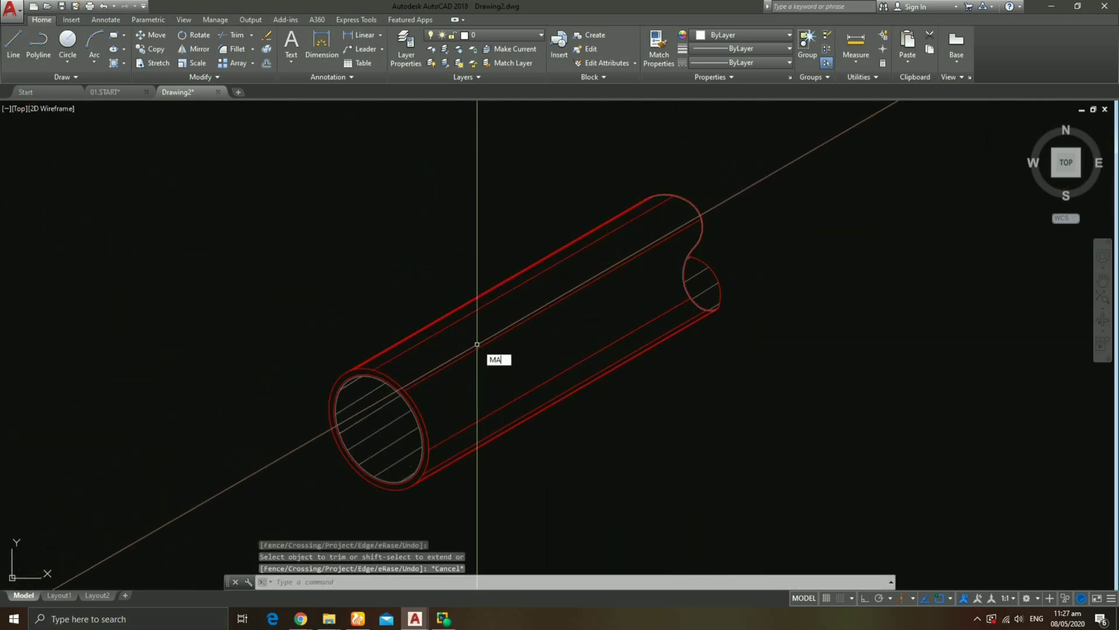
Match the pipe's body lines to the end hatch's properties so they turn white.
{"action": "key", "text": "Return"}
{"action": "scroll", "coordinate": [366, 393], "scroll_direction": "up", "scroll_amount": 2}
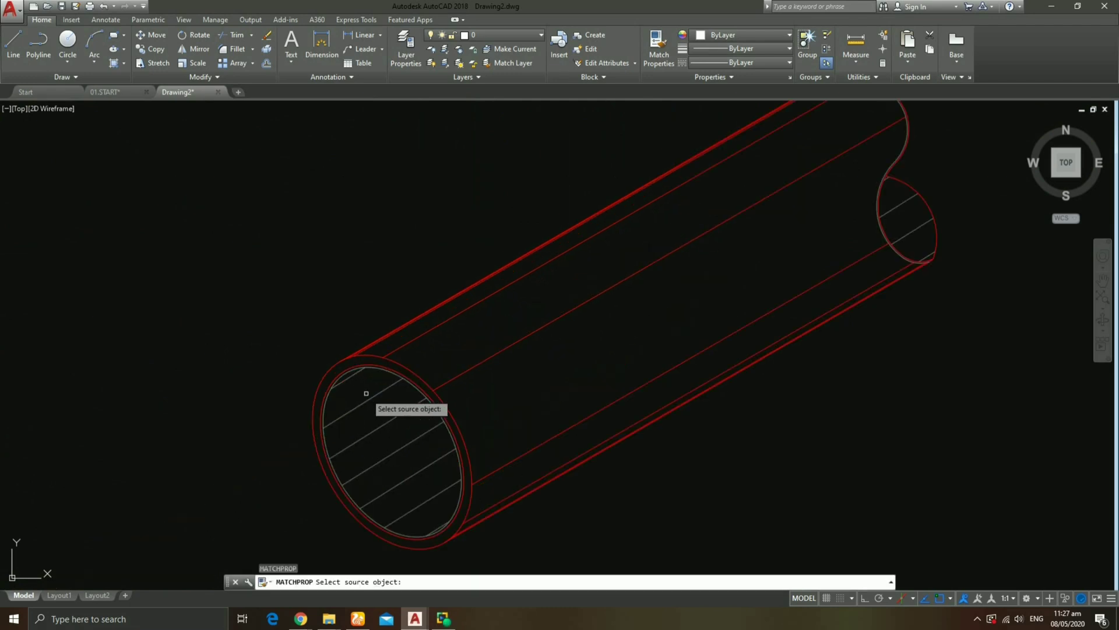
{"action": "left_click", "coordinate": [376, 396]}
{"action": "left_click", "coordinate": [532, 365]}
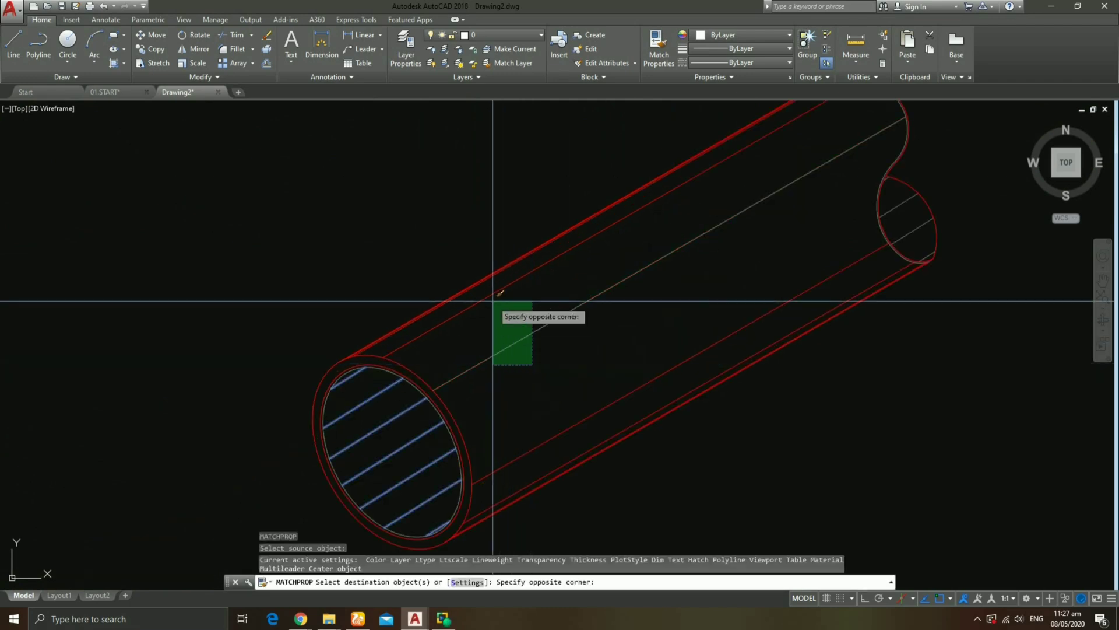
{"action": "scroll", "coordinate": [482, 280], "scroll_direction": "up", "scroll_amount": 3}
{"action": "scroll", "coordinate": [461, 250], "scroll_direction": "up", "scroll_amount": 2}
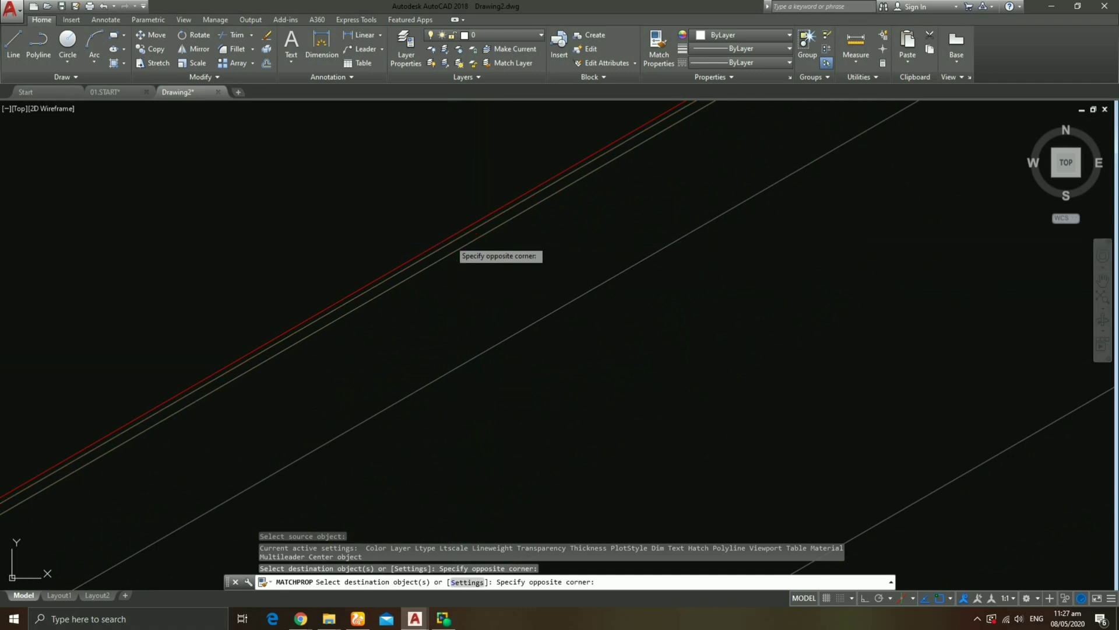
{"action": "left_click", "coordinate": [454, 246]}
{"action": "scroll", "coordinate": [454, 247], "scroll_direction": "down", "scroll_amount": 5}
{"action": "scroll", "coordinate": [694, 407], "scroll_direction": "up", "scroll_amount": 4}
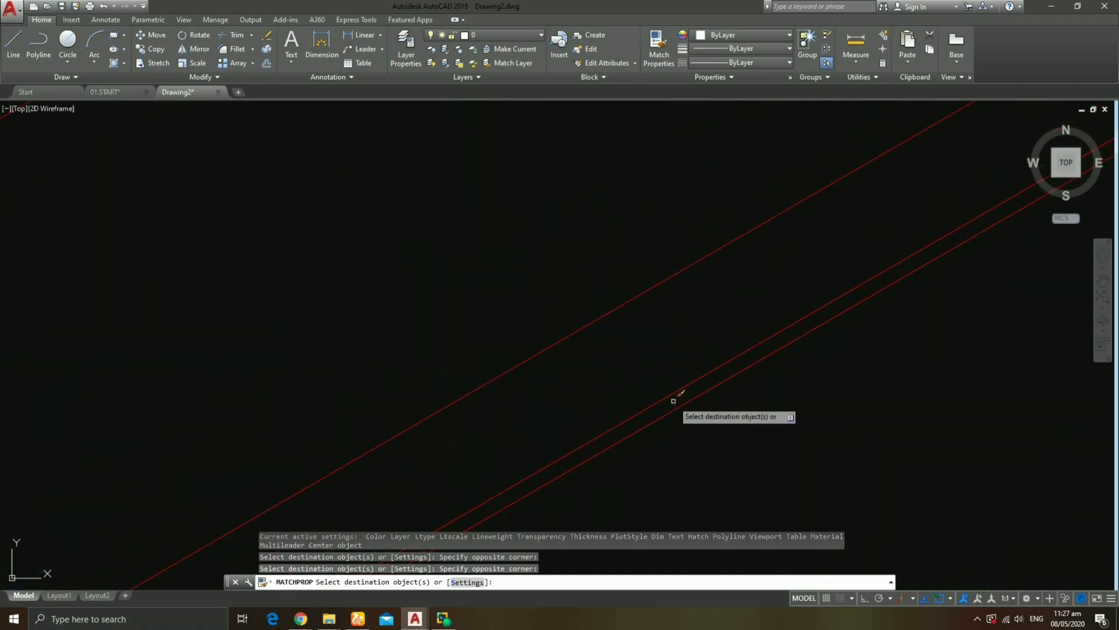
{"action": "left_click", "coordinate": [674, 392]}
{"action": "scroll", "coordinate": [671, 388], "scroll_direction": "down", "scroll_amount": 3}
{"action": "left_click", "coordinate": [600, 304]}
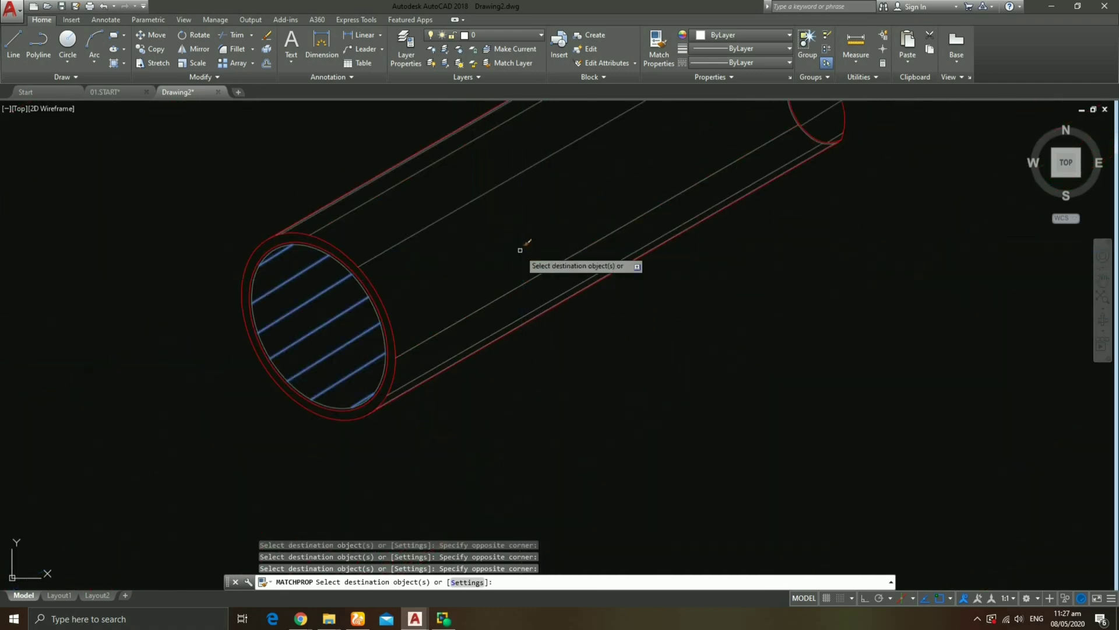
{"action": "scroll", "coordinate": [583, 291], "scroll_direction": "down", "scroll_amount": 2}
{"action": "scroll", "coordinate": [699, 286], "scroll_direction": "down", "scroll_amount": 2}
{"action": "key", "text": "Escape"}
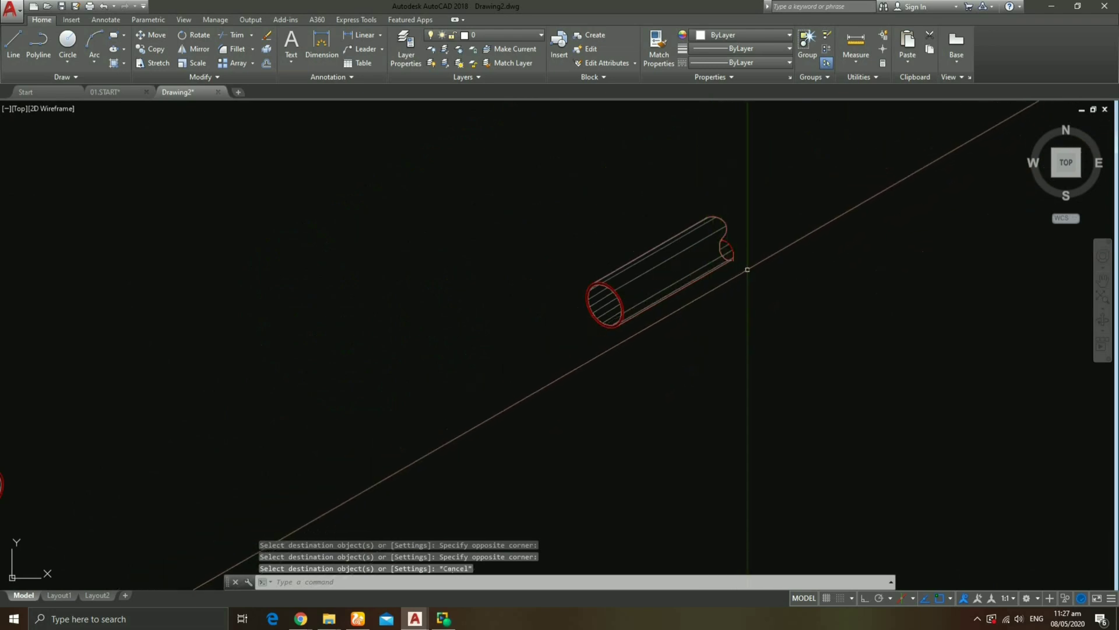
Raise the near-end hatch scale to 4.3.
{"action": "middle_click_drag", "start_coordinate": [697, 283], "coordinate": [600, 330]}
{"action": "scroll", "coordinate": [512, 351], "scroll_direction": "up", "scroll_amount": 2}
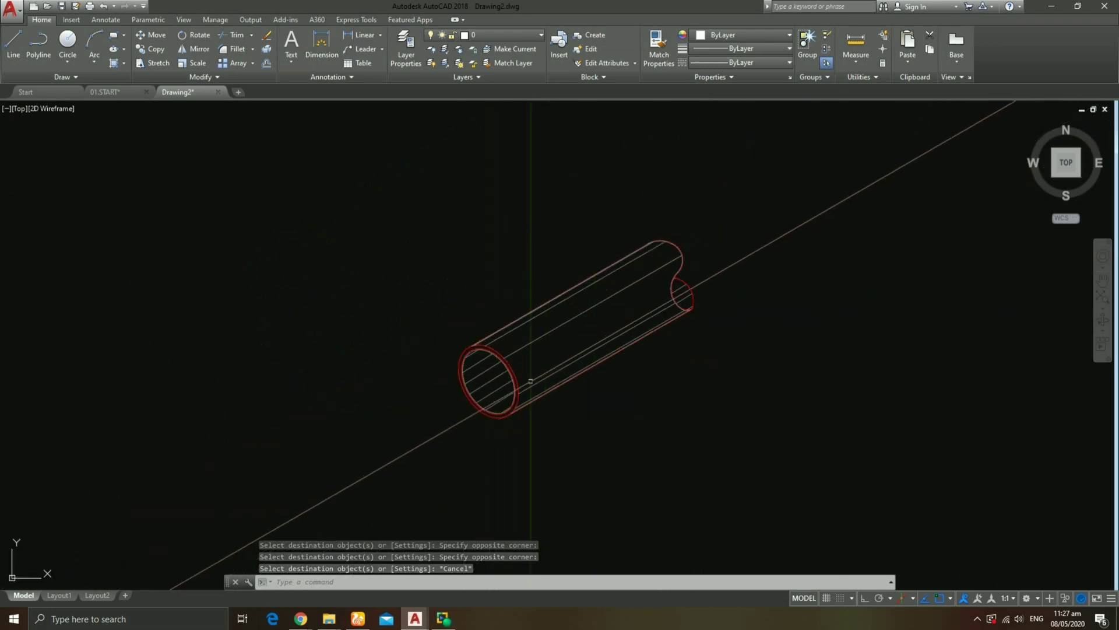
{"action": "left_click", "coordinate": [473, 365]}
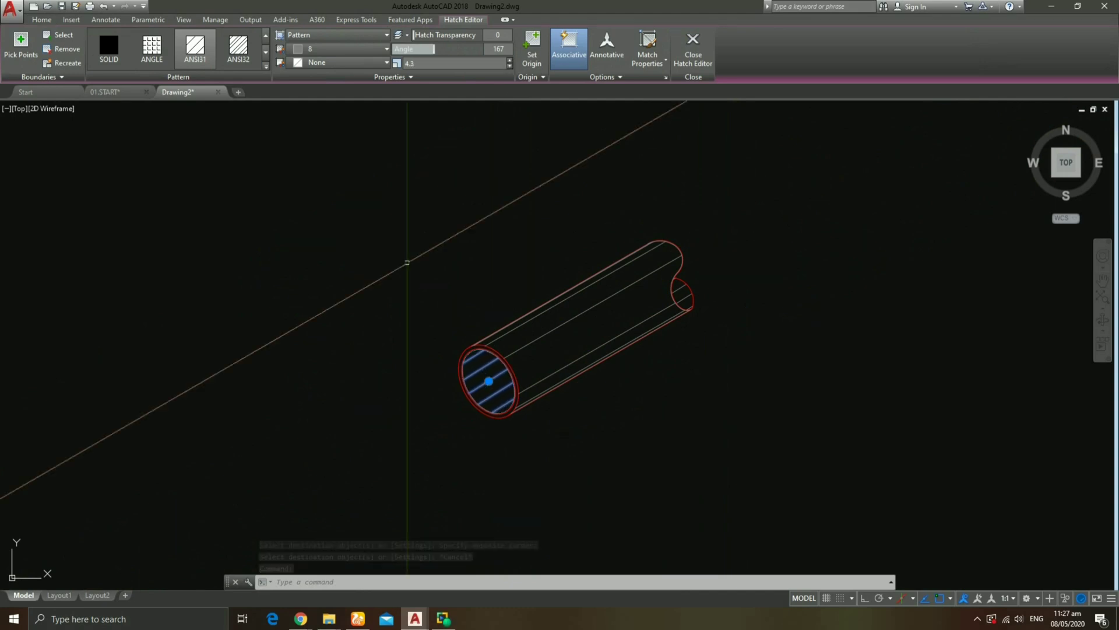
{"action": "key", "text": "Escape"}
Turn on Ortho Mode.
{"action": "scroll", "coordinate": [632, 335], "scroll_direction": "down", "scroll_amount": 2}
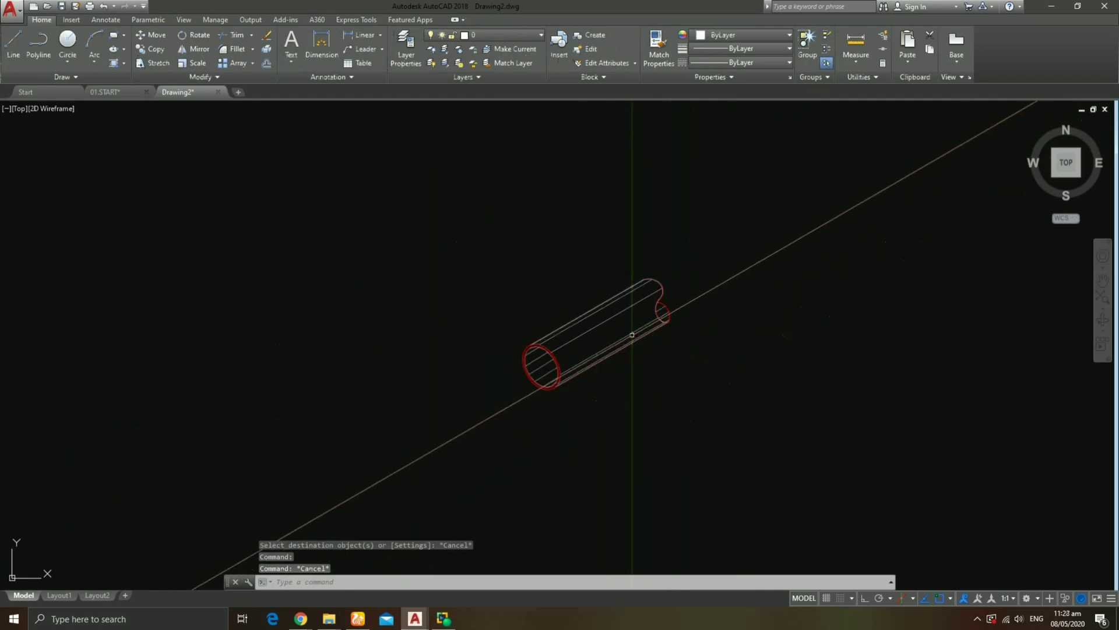
{"action": "middle_click_drag", "start_coordinate": [620, 391], "coordinate": [512, 332]}
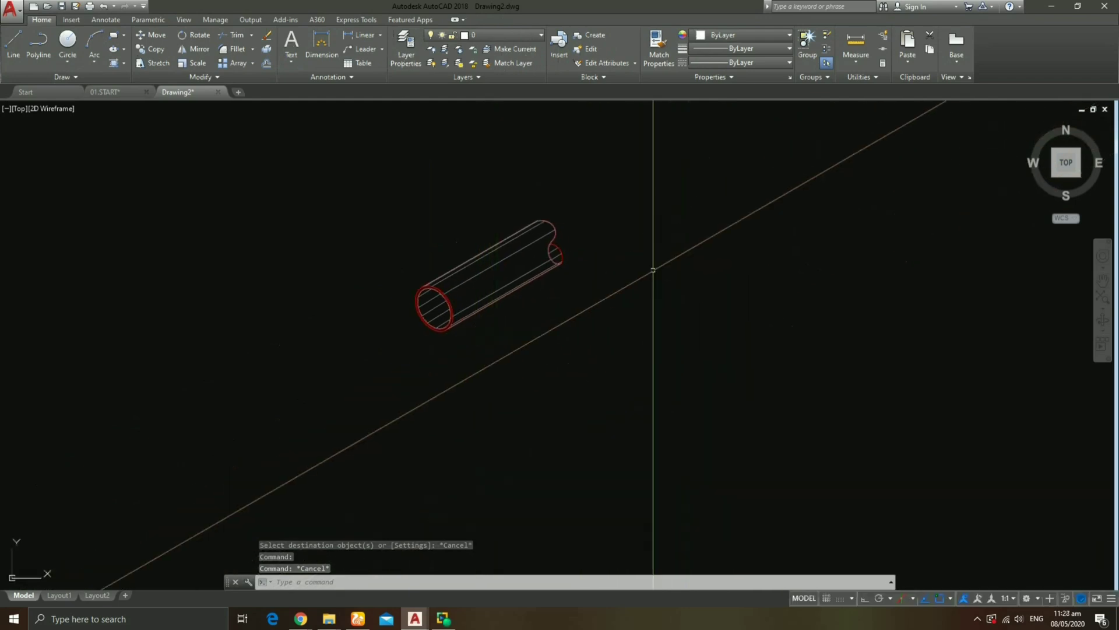
{"action": "left_click", "coordinate": [863, 599]}
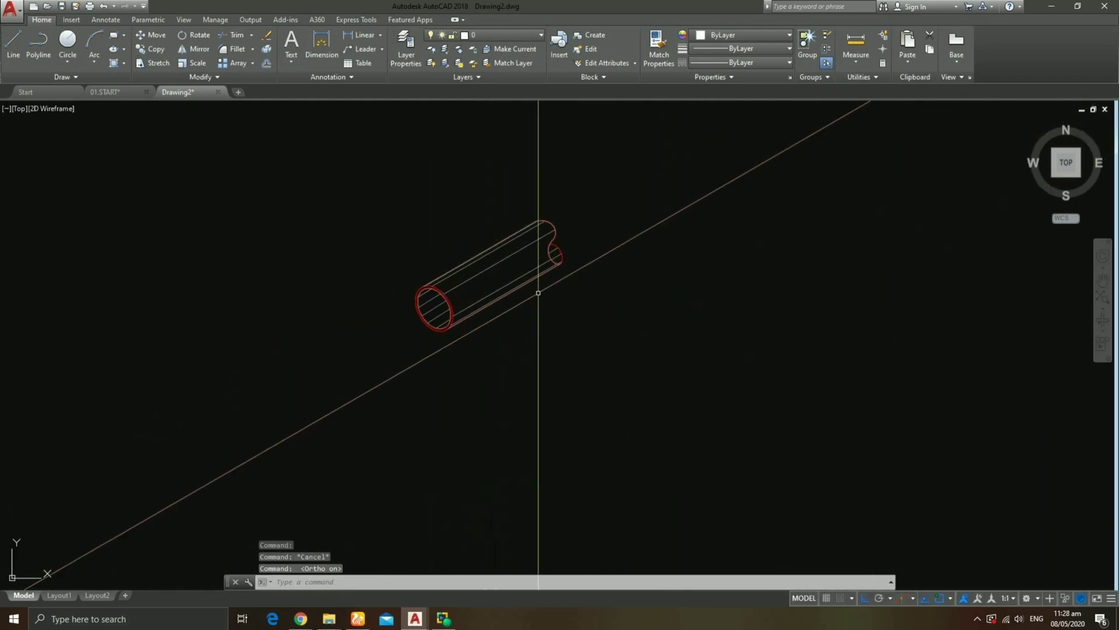
{"action": "type", "text": "MI"}
Mirror the pipe across a vertical line, keeping the original, and set the copy's hatch angle to 104.
{"action": "key", "text": "Return"}
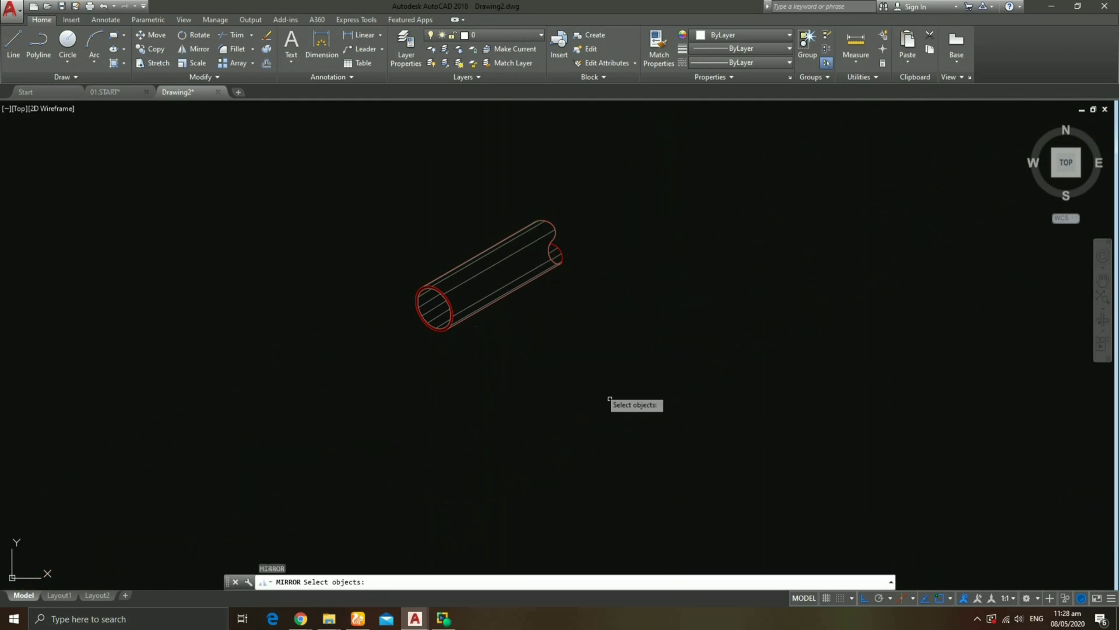
{"action": "left_click", "coordinate": [674, 437]}
{"action": "left_click", "coordinate": [235, 195]}
{"action": "key", "text": "Return"}
{"action": "left_click", "coordinate": [584, 272]}
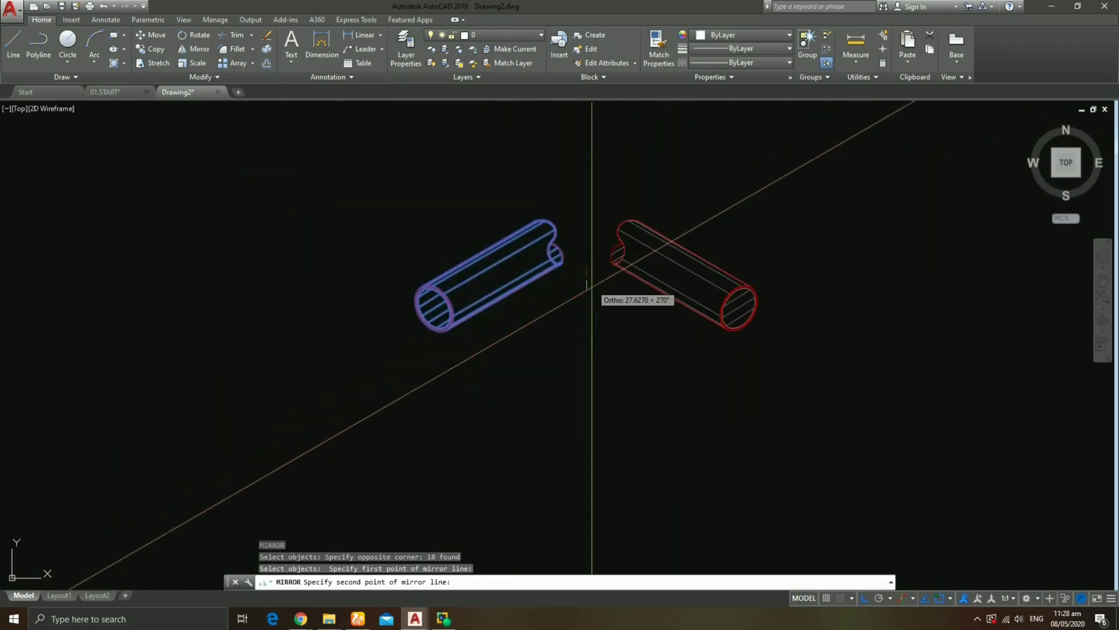
{"action": "left_click", "coordinate": [599, 372]}
{"action": "key", "text": "Return"}
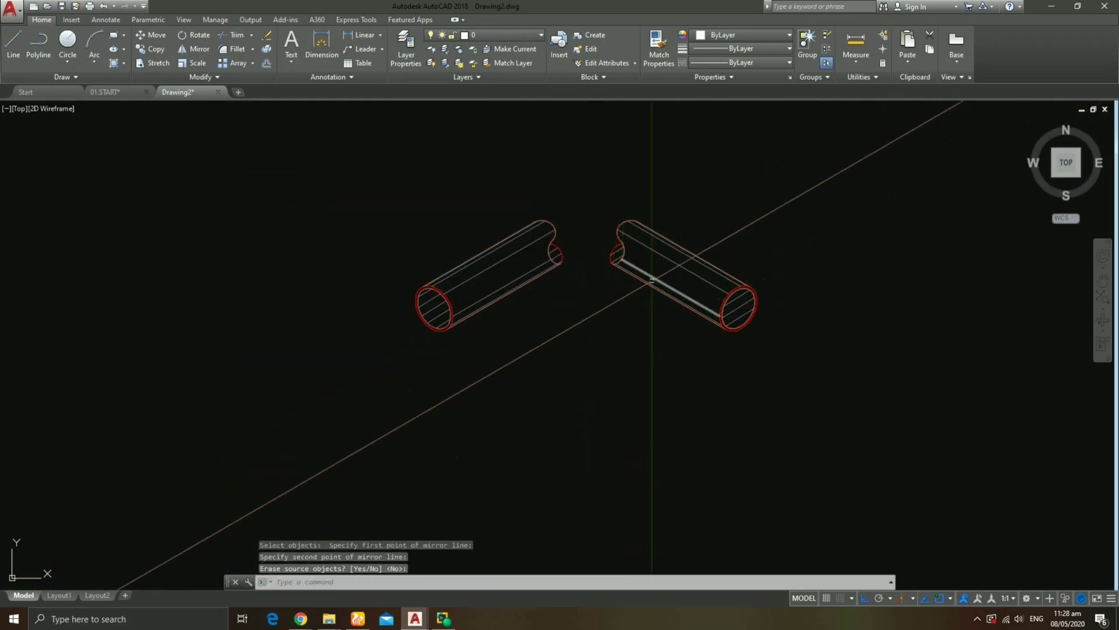
{"action": "scroll", "coordinate": [644, 274], "scroll_direction": "up", "scroll_amount": 2}
{"action": "left_click", "coordinate": [807, 310]}
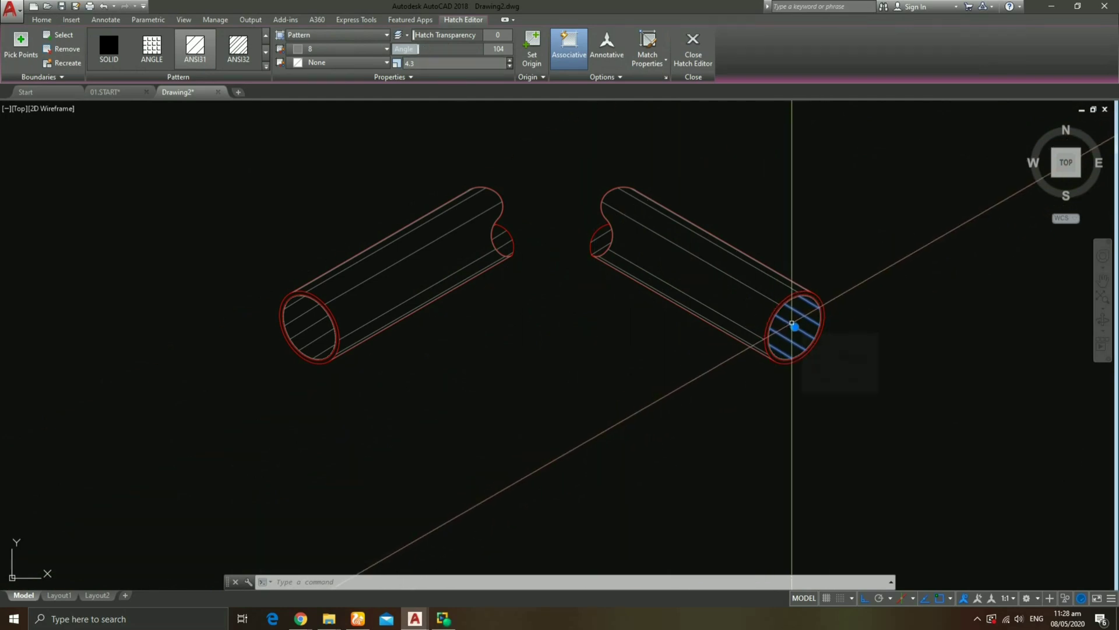
Match the right pipe-end hatch to the left pipe-end hatch using MA.
{"action": "key", "text": "Escape"}
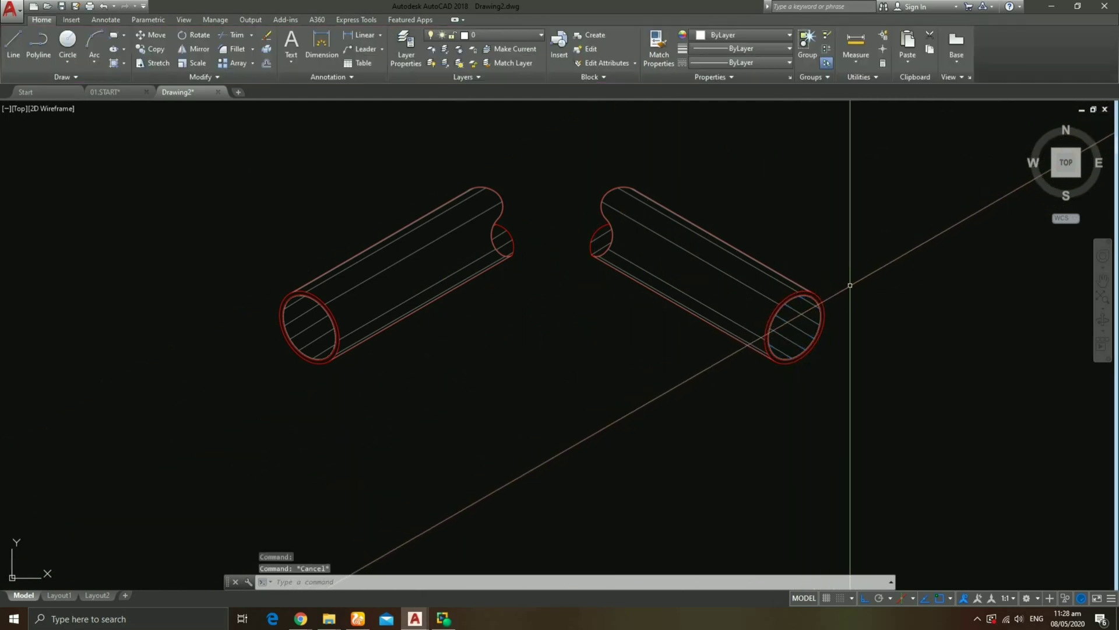
{"action": "type", "text": "MA"}
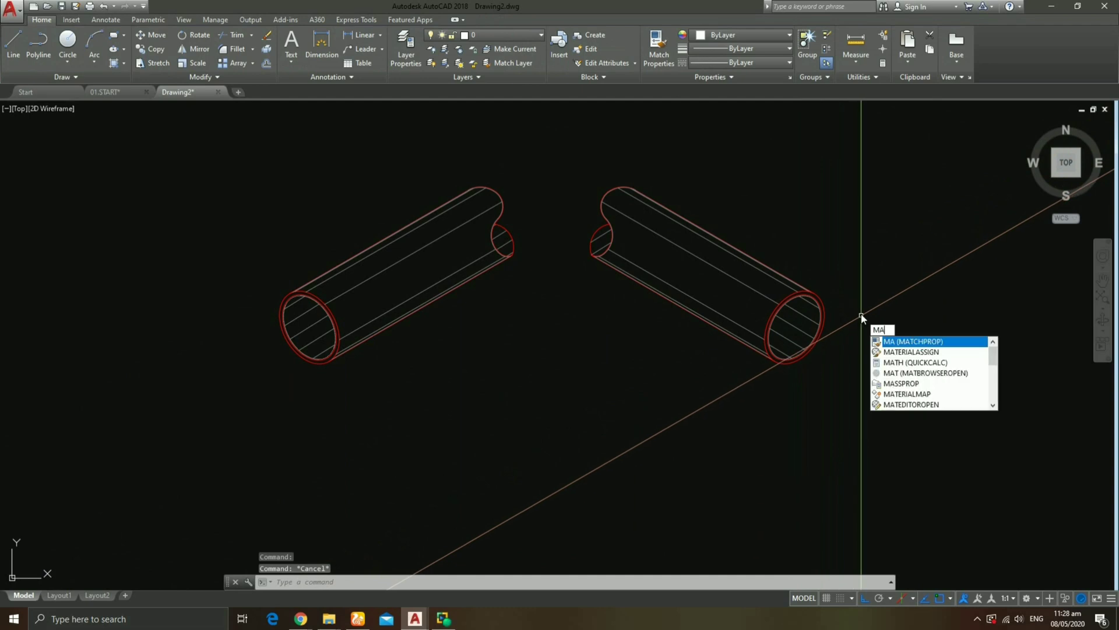
{"action": "left_click", "coordinate": [913, 340]}
{"action": "left_click", "coordinate": [794, 326]}
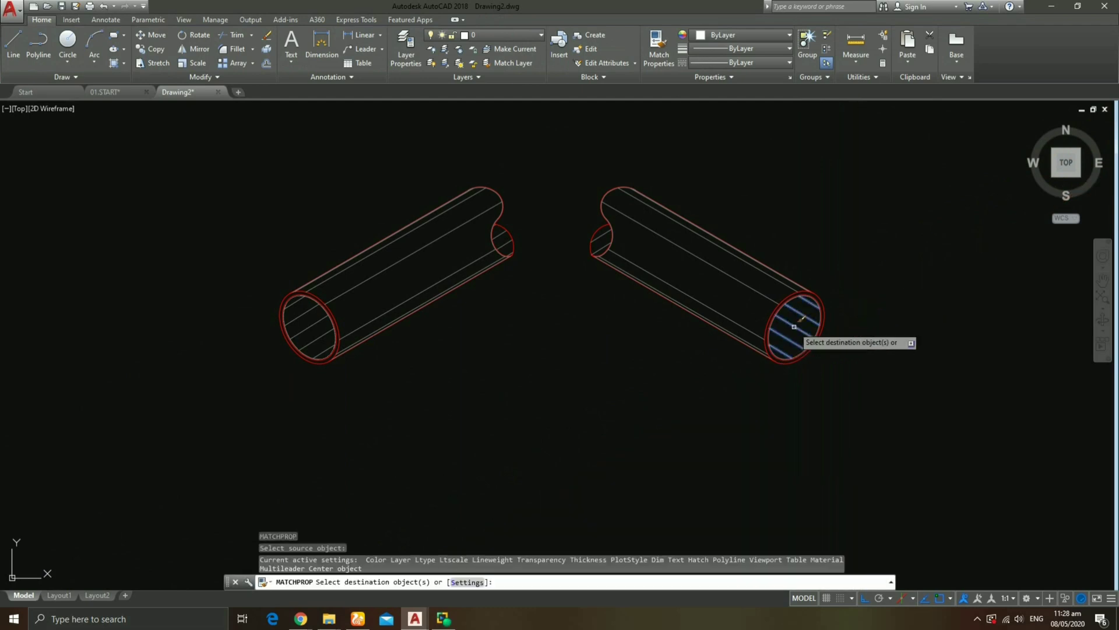
{"action": "scroll", "coordinate": [567, 234], "scroll_direction": "up", "scroll_amount": 4}
{"action": "left_click", "coordinate": [628, 234]}
{"action": "scroll", "coordinate": [628, 233], "scroll_direction": "down", "scroll_amount": 6}
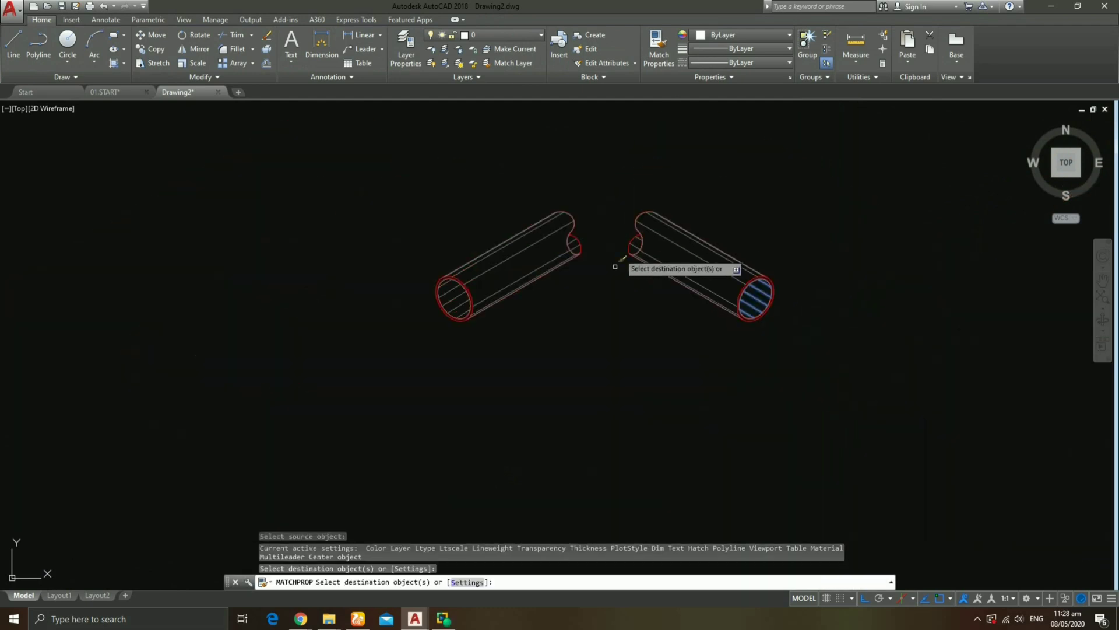
{"action": "key", "text": "Return"}
{"action": "scroll", "coordinate": [575, 200], "scroll_direction": "down", "scroll_amount": 2}
{"action": "middle_click_drag", "start_coordinate": [575, 200], "coordinate": [538, 291]}
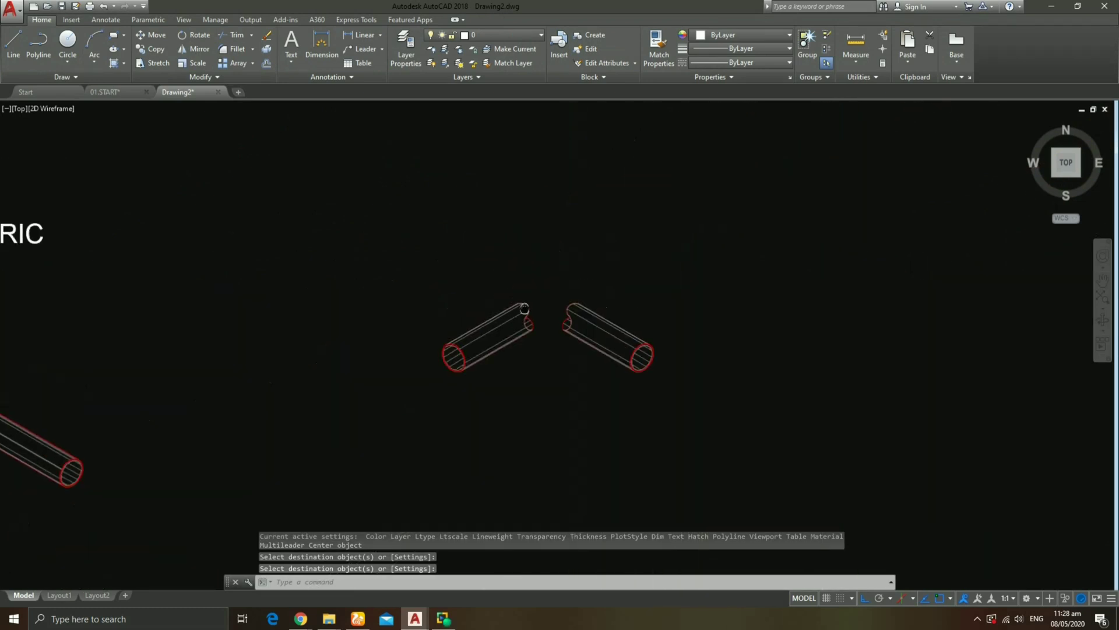
{"action": "scroll", "coordinate": [618, 334], "scroll_direction": "up", "scroll_amount": 2}
Begin copying the right pipe with CP, starting its selection window.
{"action": "type", "text": "CP"}
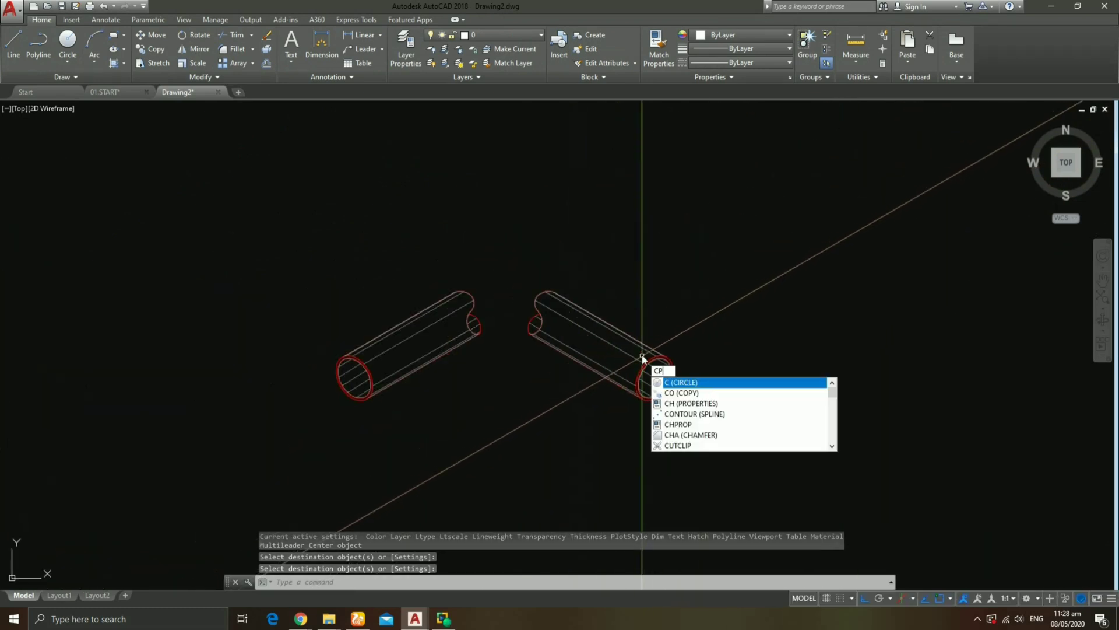
{"action": "key", "text": "Return"}
{"action": "left_click", "coordinate": [770, 480]}
Place a copy of the right pipe above the original pipes.
{"action": "left_click", "coordinate": [513, 276]}
{"action": "key", "text": "Return"}
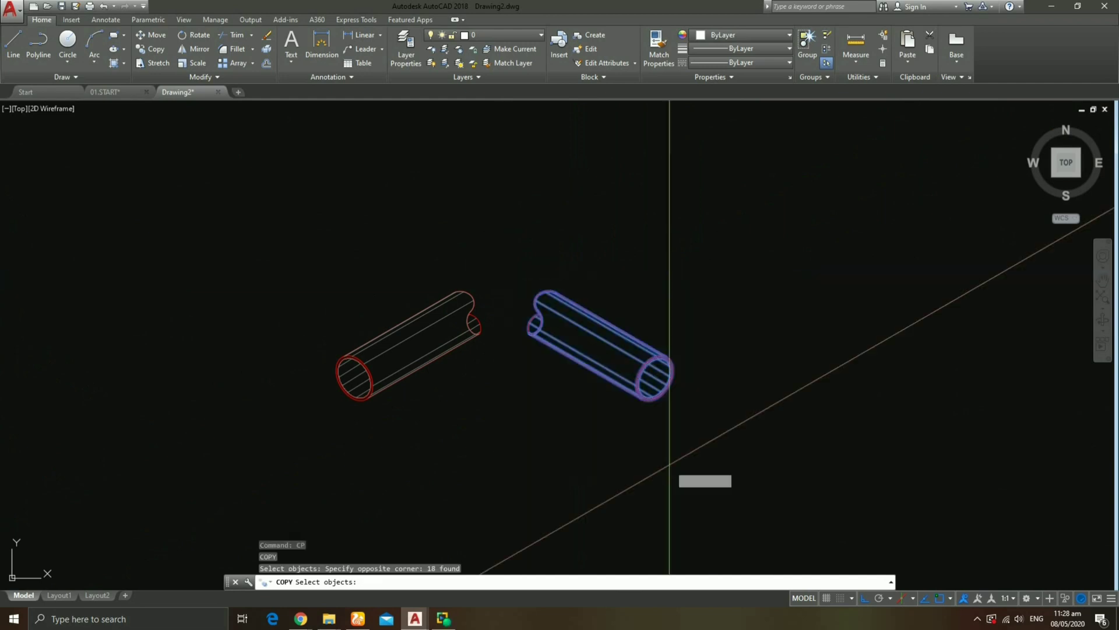
{"action": "left_click", "coordinate": [709, 485]}
{"action": "left_click", "coordinate": [720, 309]}
{"action": "key", "text": "Escape"}
{"action": "middle_click_drag", "start_coordinate": [663, 192], "coordinate": [681, 327]}
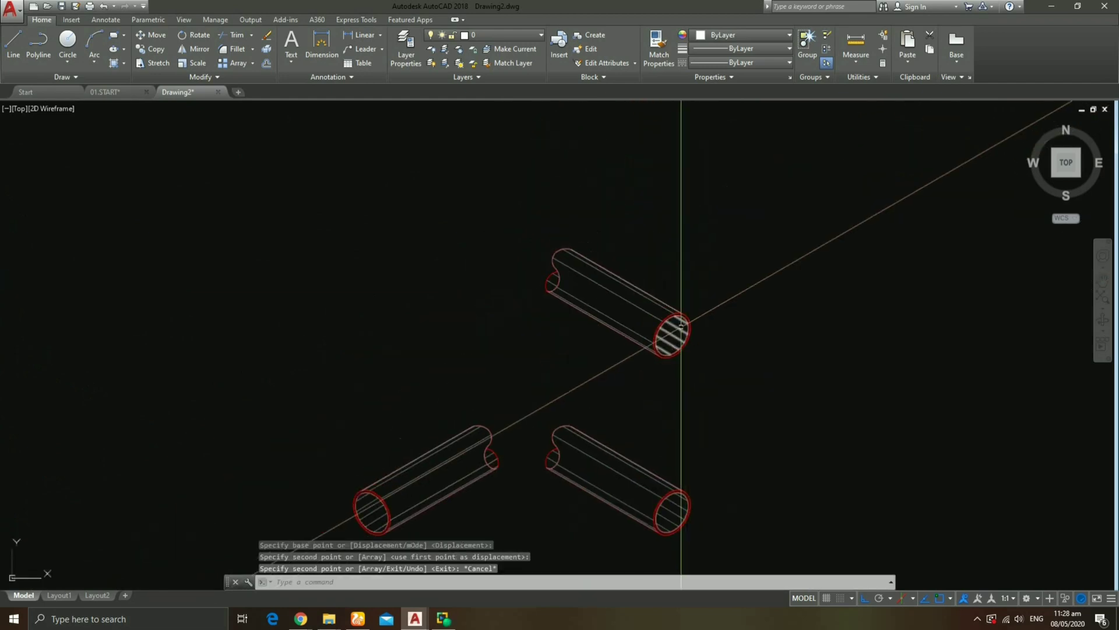
{"action": "type", "text": "RO"}
Rotate the upper pipe copy twice until it stands vertical.
{"action": "key", "text": "Return"}
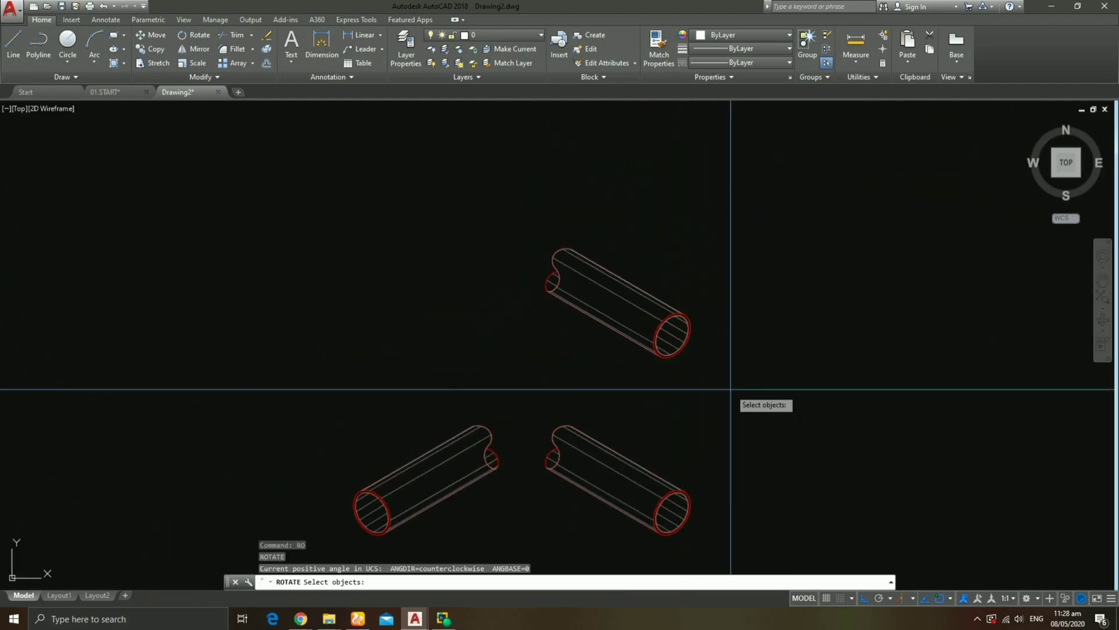
{"action": "left_click", "coordinate": [730, 389]}
{"action": "left_click", "coordinate": [507, 215]}
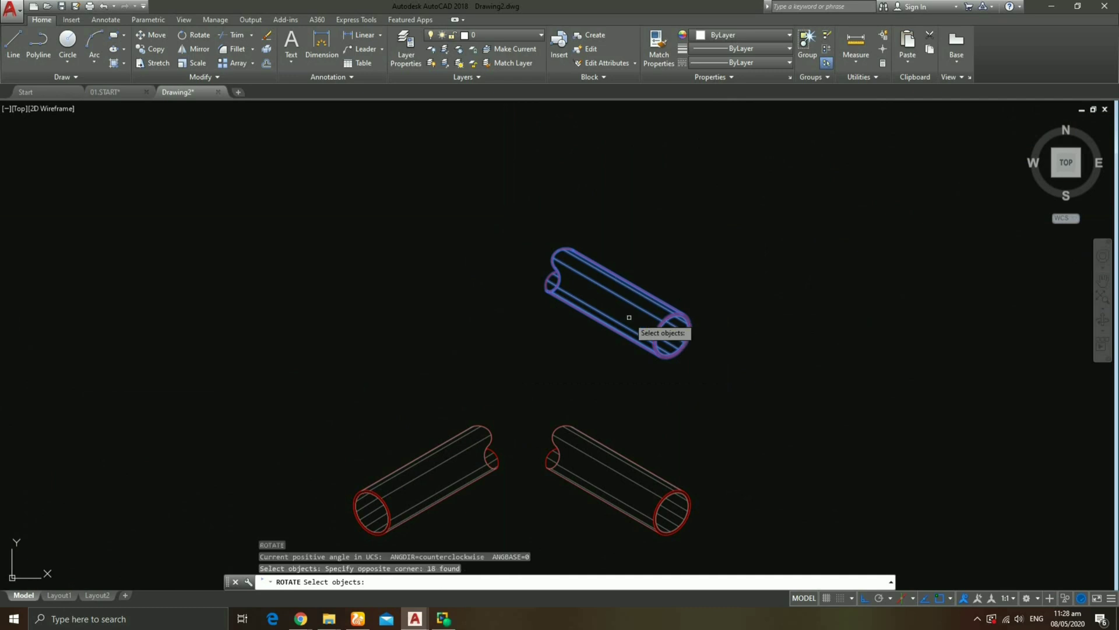
{"action": "key", "text": "Return"}
{"action": "left_click", "coordinate": [607, 309]}
{"action": "left_click", "coordinate": [620, 218]}
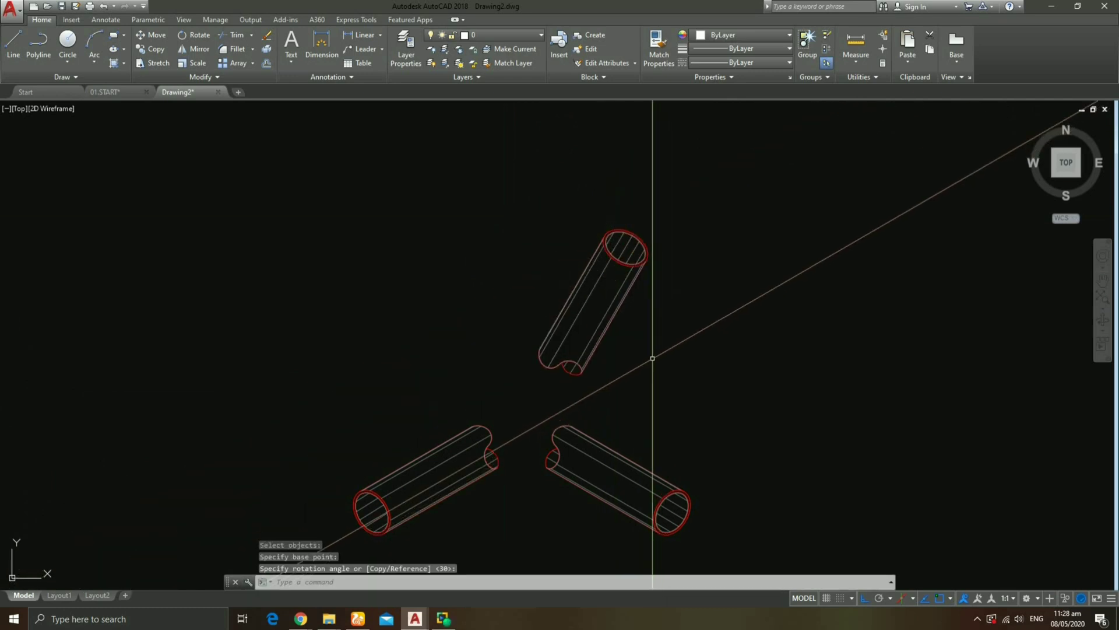
{"action": "type", "text": "RO"}
{"action": "key", "text": "Return"}
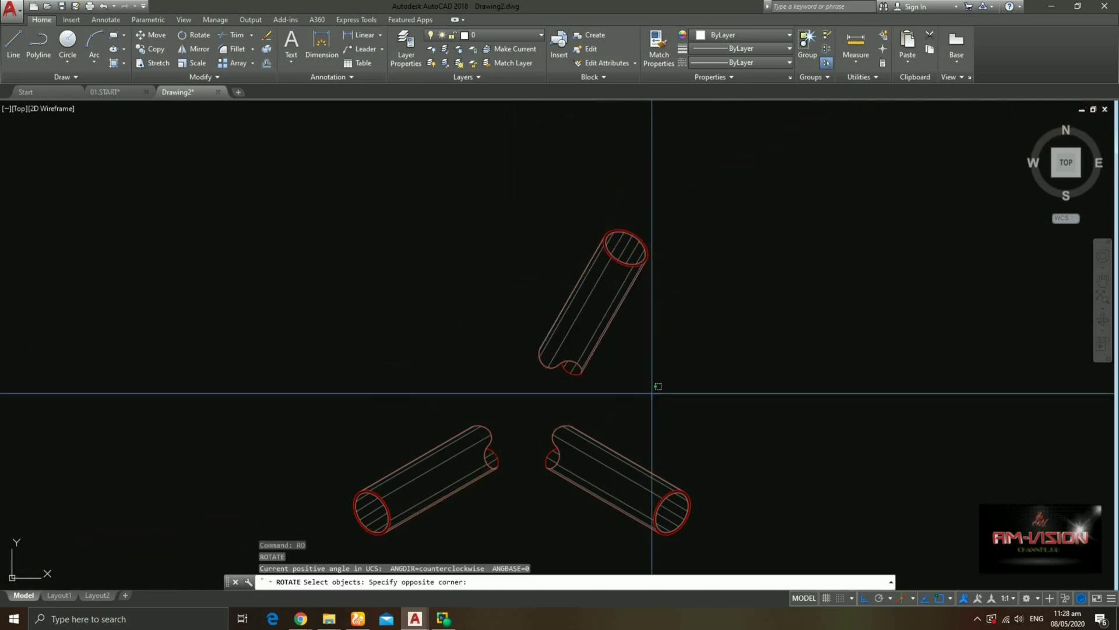
{"action": "left_click", "coordinate": [652, 400]}
{"action": "left_click", "coordinate": [506, 173]}
{"action": "key", "text": "Return"}
{"action": "left_click", "coordinate": [600, 312]}
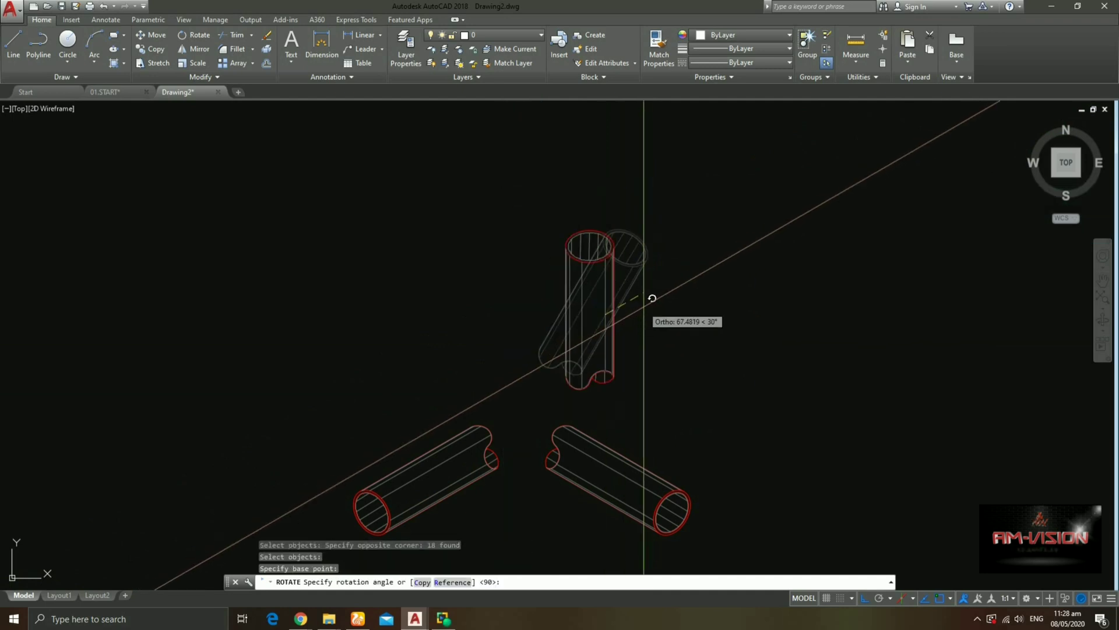
{"action": "left_click", "coordinate": [696, 304]}
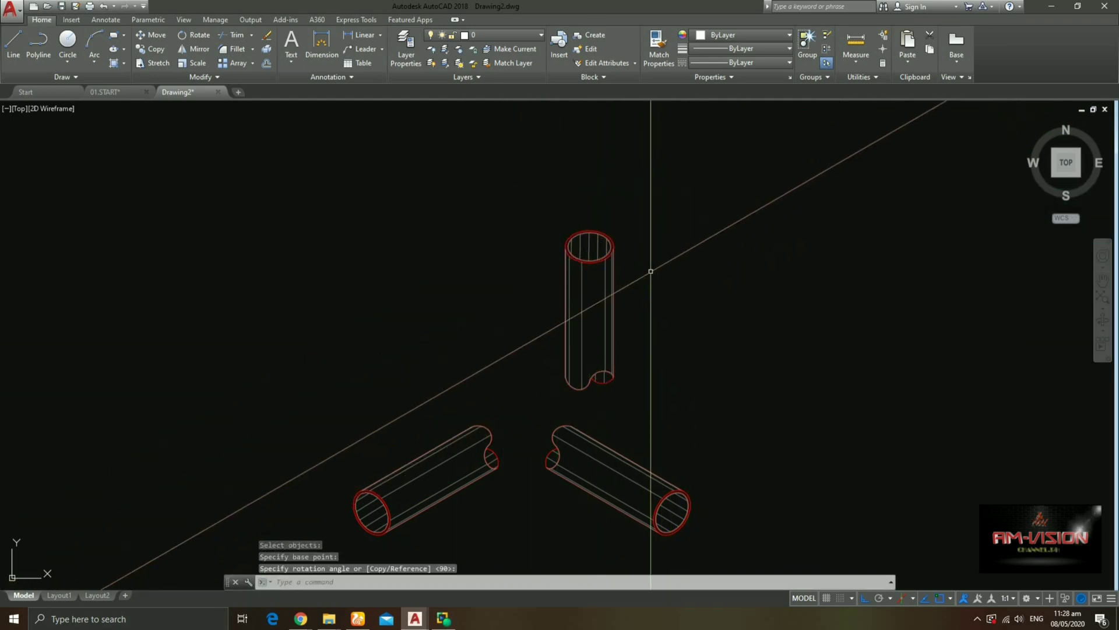
Move the upright pipe sideways toward the junction centre.
{"action": "left_click", "coordinate": [635, 371]}
{"action": "type", "text": "m"}
{"action": "key", "text": "Return"}
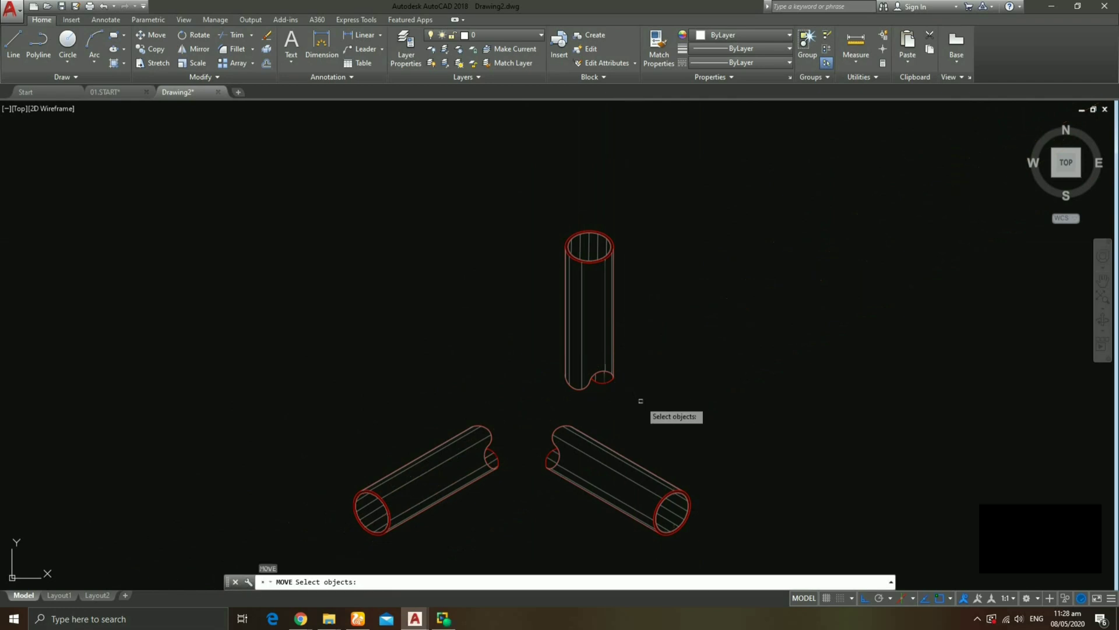
{"action": "left_click", "coordinate": [642, 407]}
{"action": "left_click", "coordinate": [475, 220]}
{"action": "key", "text": "Return"}
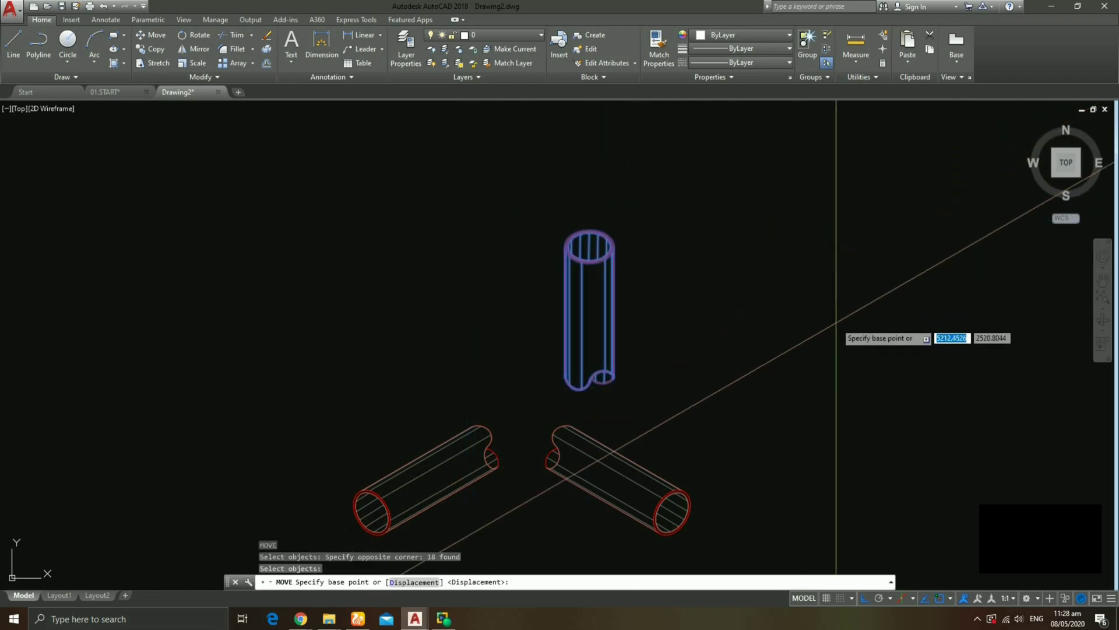
{"action": "left_click", "coordinate": [837, 321]}
{"action": "left_click", "coordinate": [779, 324]}
{"action": "key", "text": "Escape"}
{"action": "type", "text": "M"}
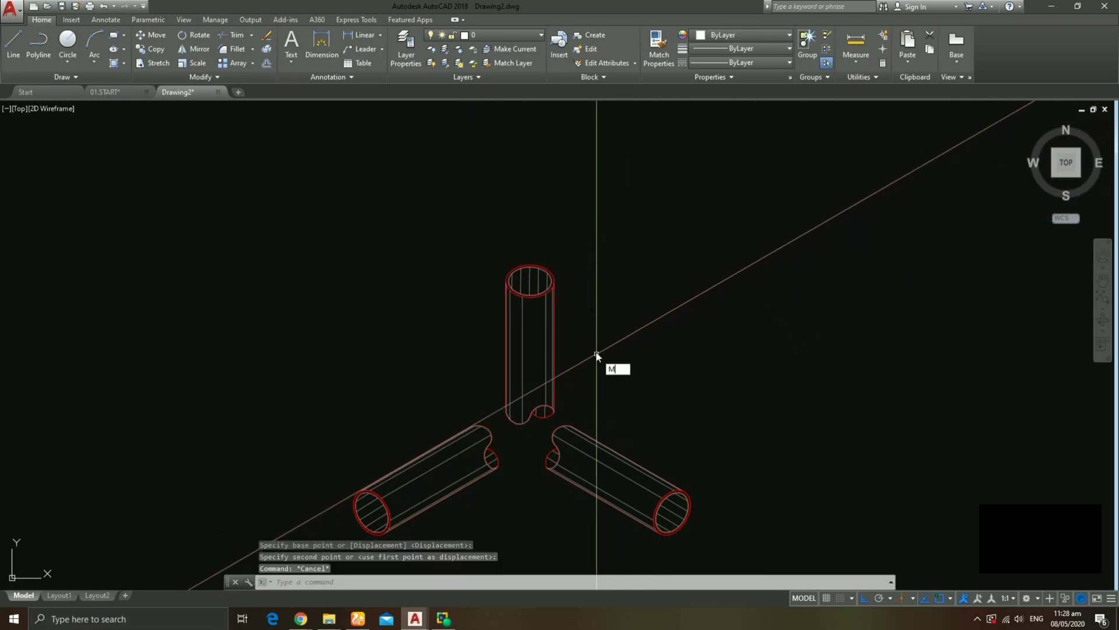
Move the upright pipe upward again to refine its position at the junction.
{"action": "key", "text": "Return"}
{"action": "scroll", "coordinate": [572, 412], "scroll_direction": "up", "scroll_amount": 2}
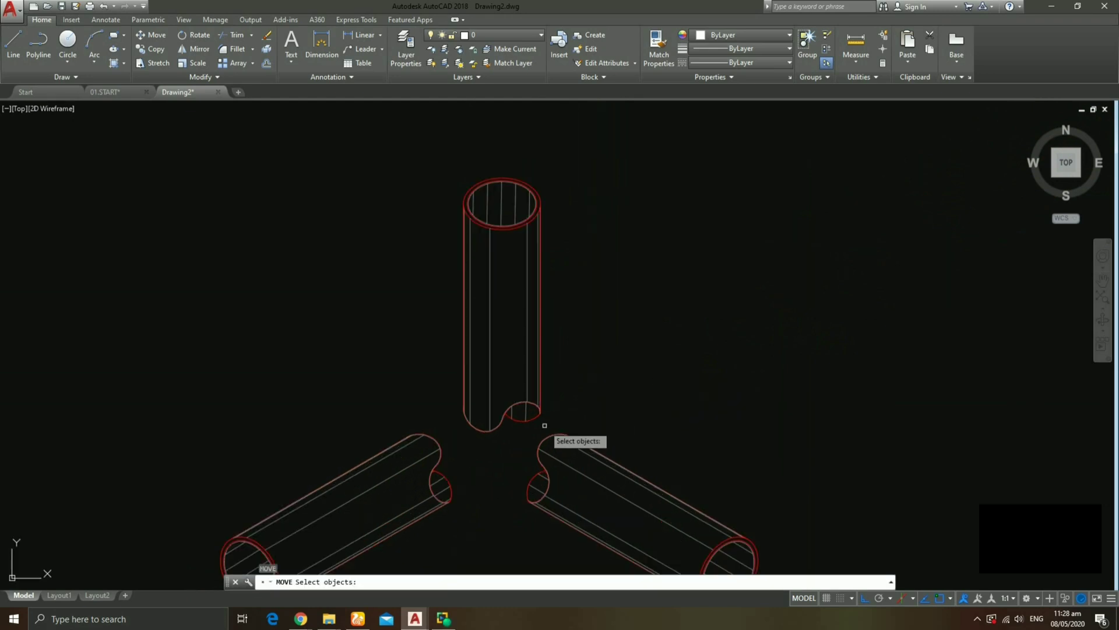
{"action": "left_click", "coordinate": [545, 425]}
{"action": "left_click", "coordinate": [452, 172]}
{"action": "key", "text": "Return"}
{"action": "left_click", "coordinate": [615, 389]}
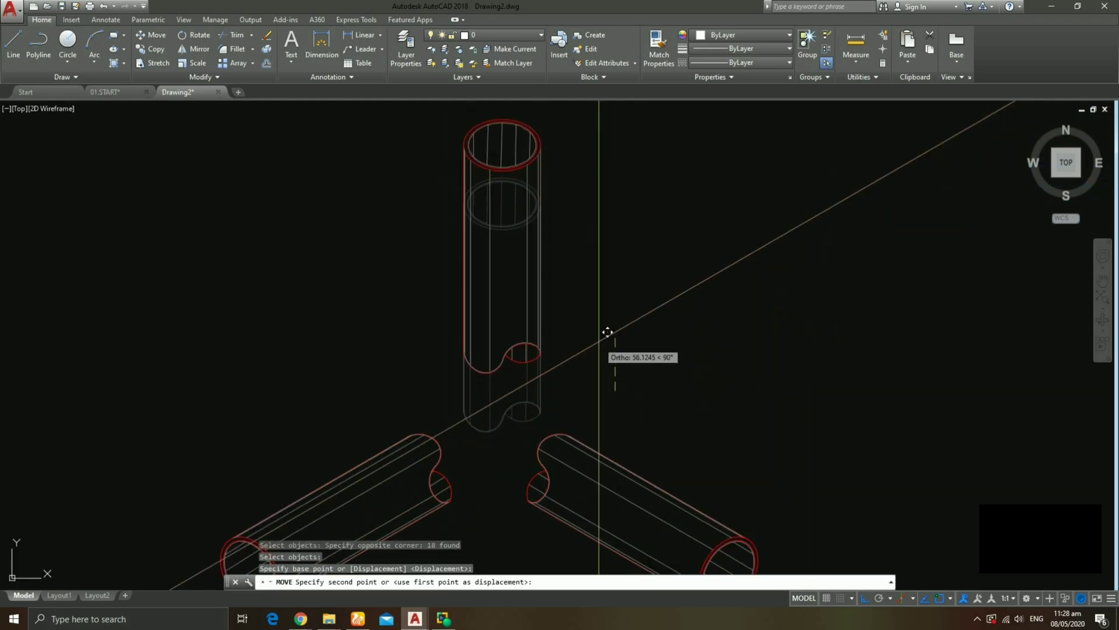
{"action": "left_click", "coordinate": [608, 332]}
Reselect the upright pipe for a third move and zoom in on the junction.
{"action": "key", "text": "Return"}
{"action": "left_click", "coordinate": [579, 395]}
{"action": "left_click", "coordinate": [400, 130]}
{"action": "key", "text": "Return"}
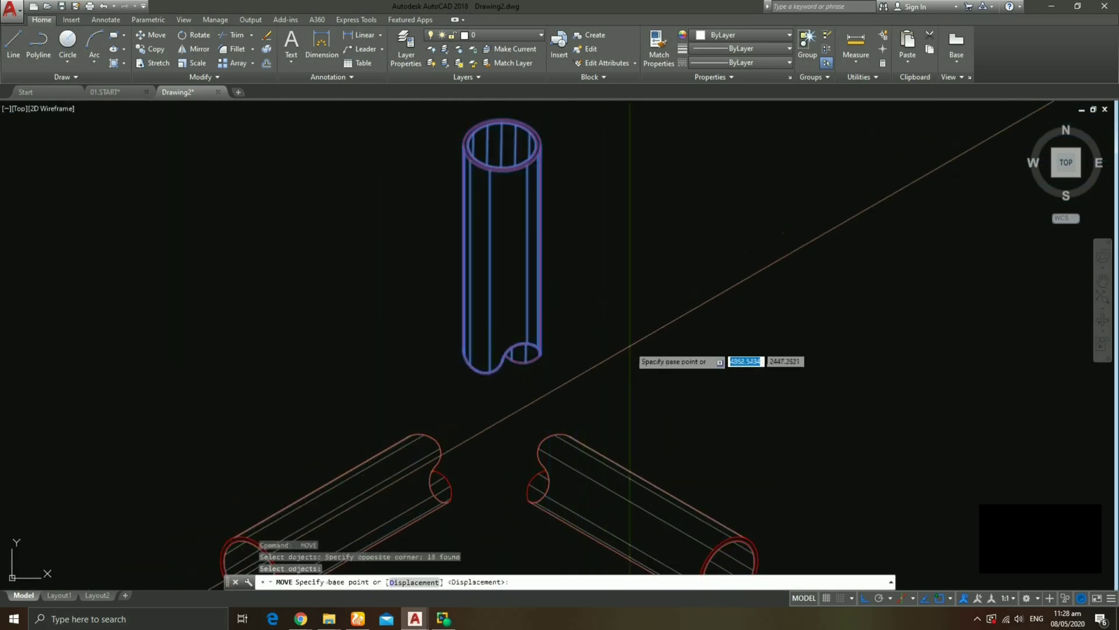
{"action": "left_click", "coordinate": [629, 349]}
{"action": "scroll", "coordinate": [647, 336], "scroll_direction": "down", "scroll_amount": 2}
{"action": "scroll", "coordinate": [658, 329], "scroll_direction": "down", "scroll_amount": 1}
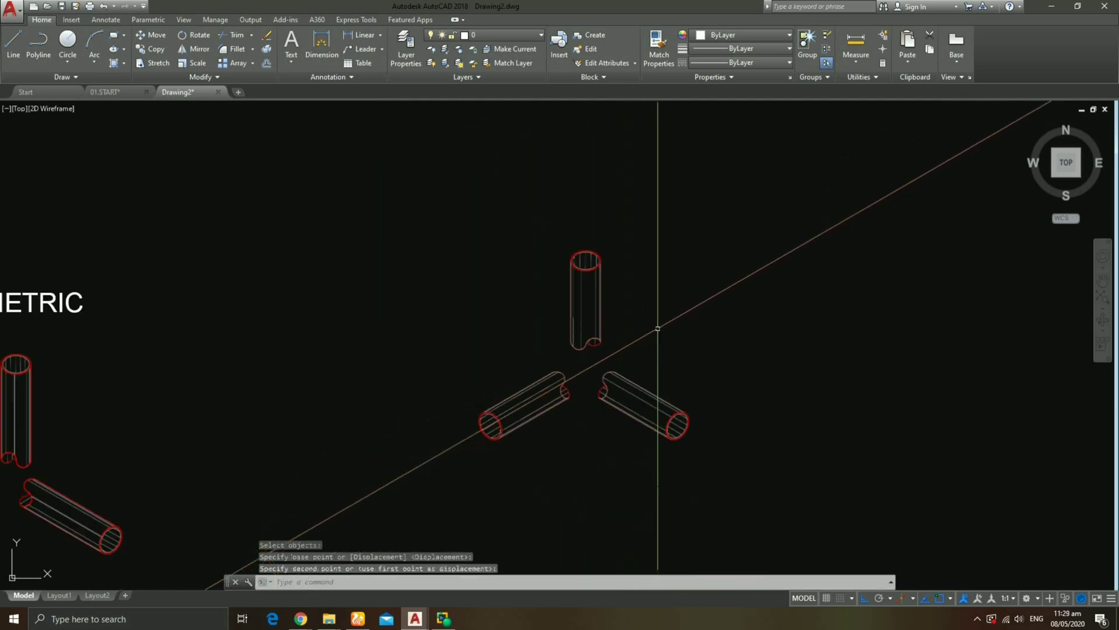
{"action": "scroll", "coordinate": [607, 350], "scroll_direction": "up", "scroll_amount": 2}
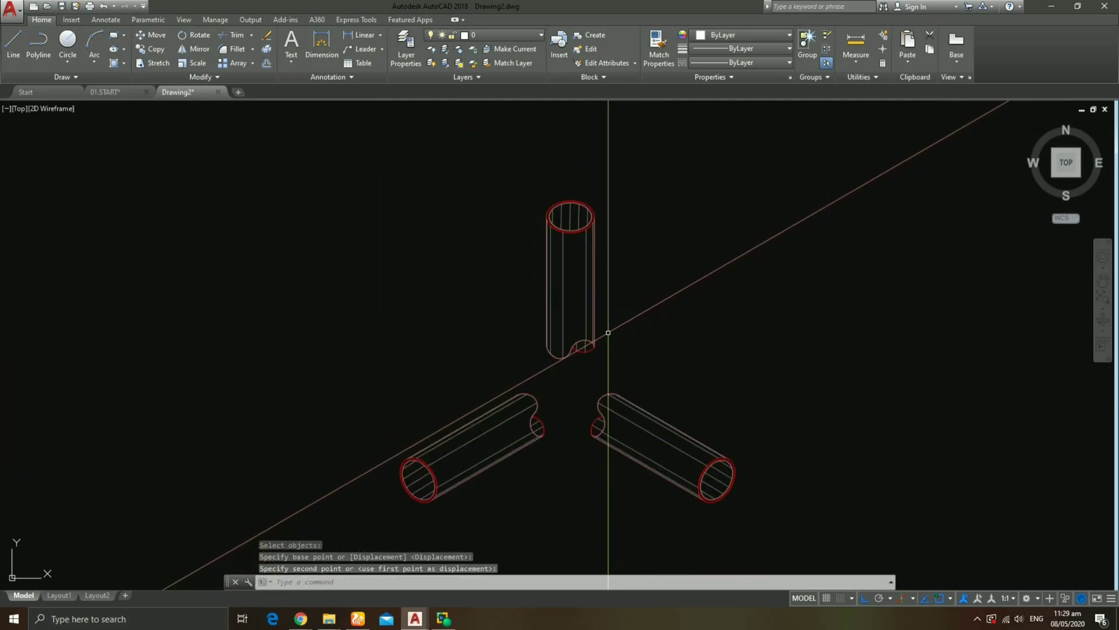
{"action": "scroll", "coordinate": [569, 379], "scroll_direction": "up", "scroll_amount": 3}
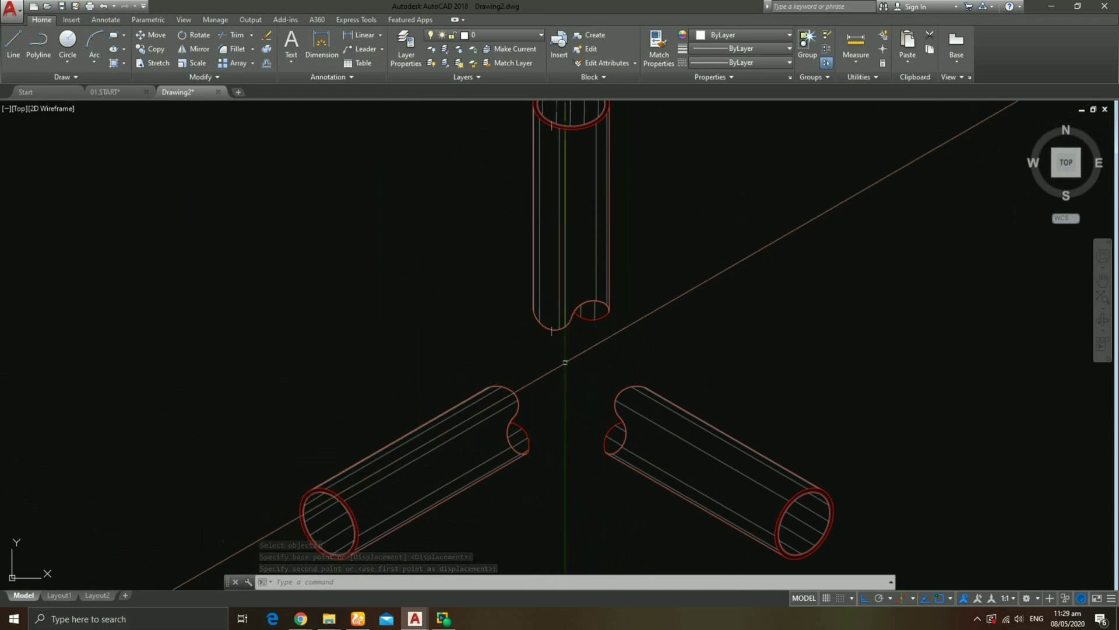
{"action": "scroll", "coordinate": [563, 361], "scroll_direction": "up", "scroll_amount": 1}
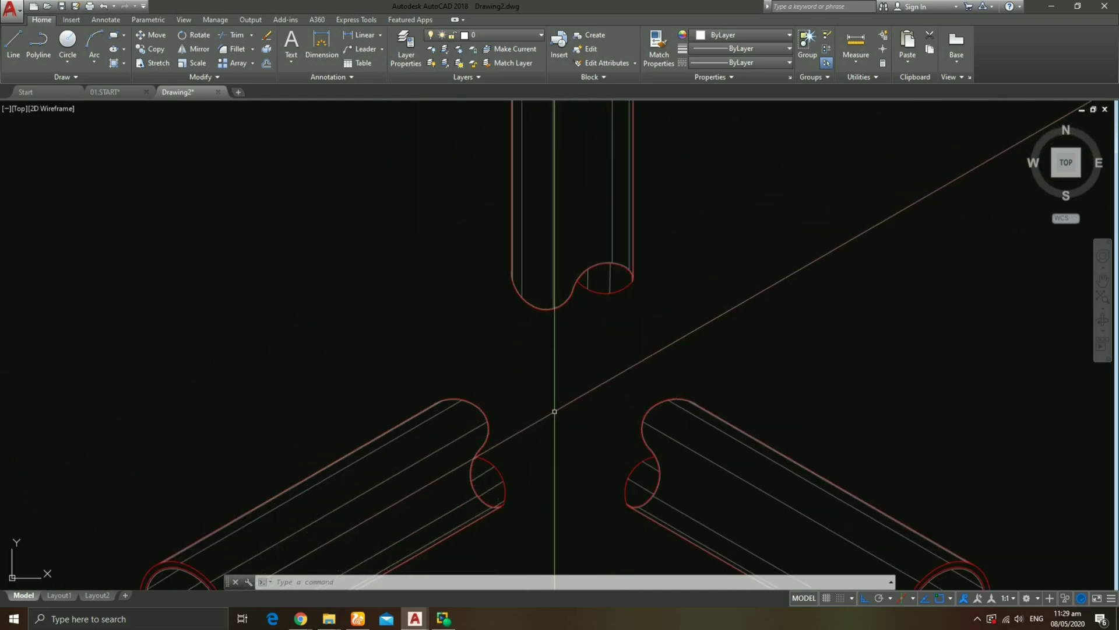
Draw a vertical axis line to the junction centre and one toward the lower-left pipe.
{"action": "type", "text": "l"}
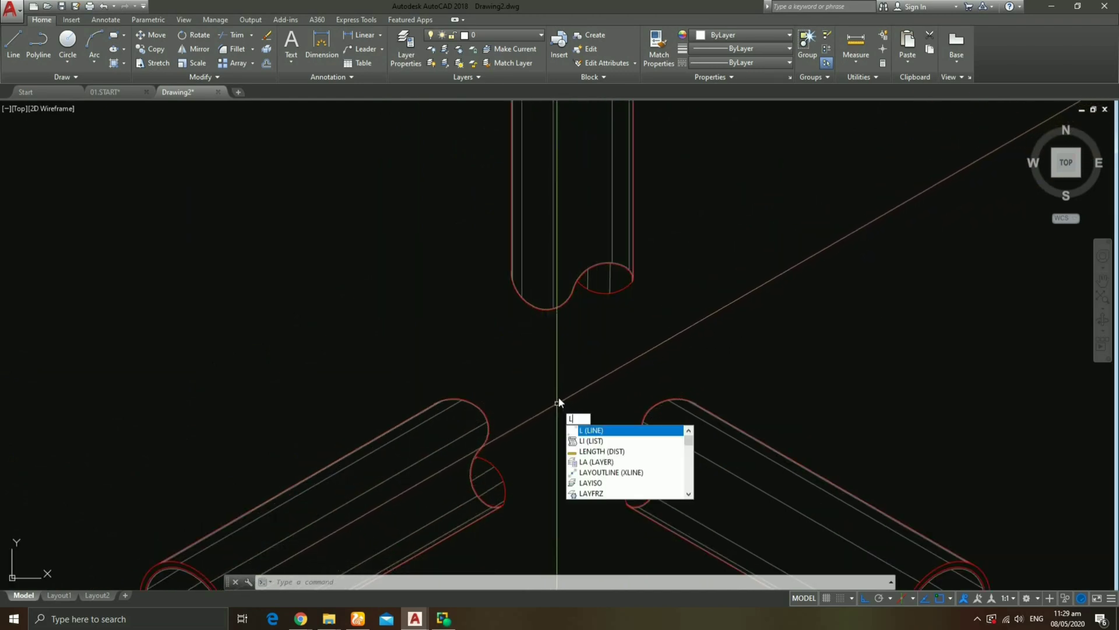
{"action": "key", "text": "Return"}
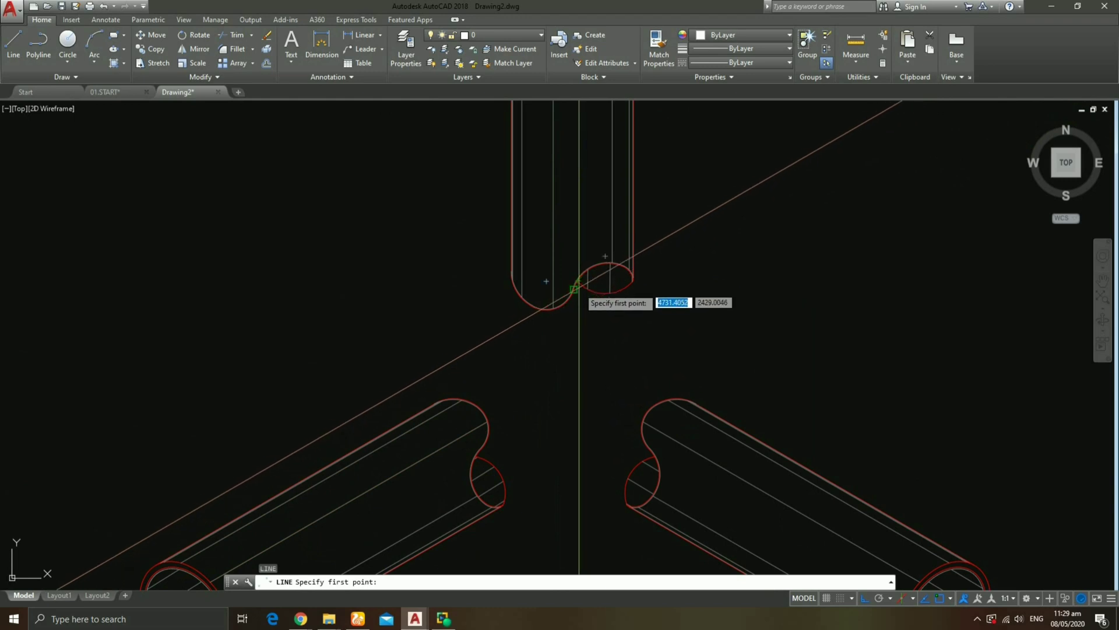
{"action": "left_click", "coordinate": [578, 318]}
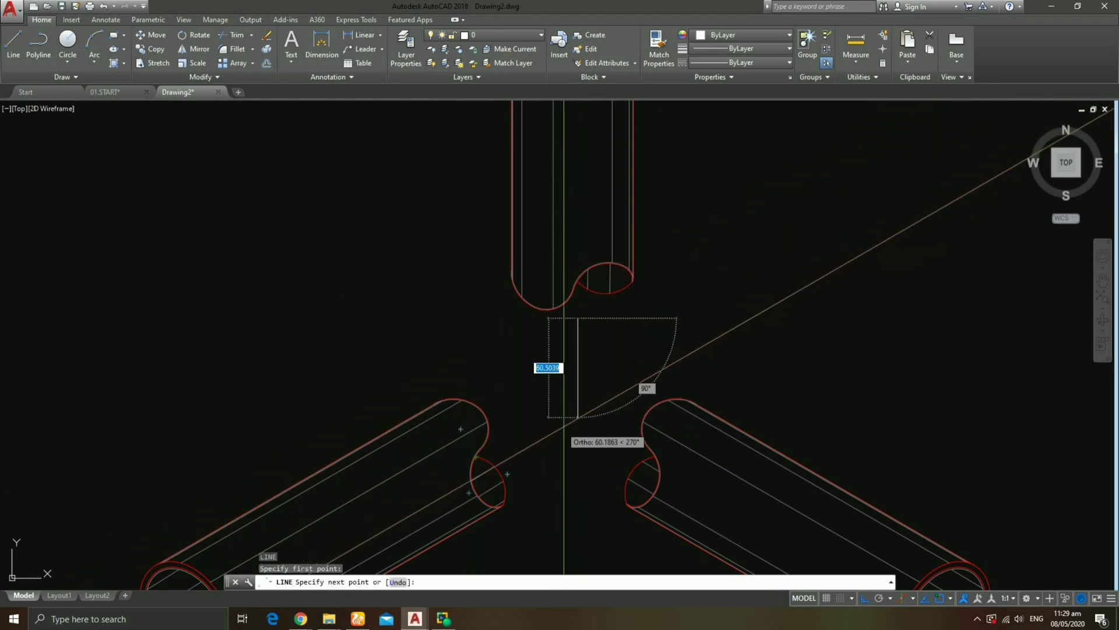
{"action": "left_click", "coordinate": [578, 397]}
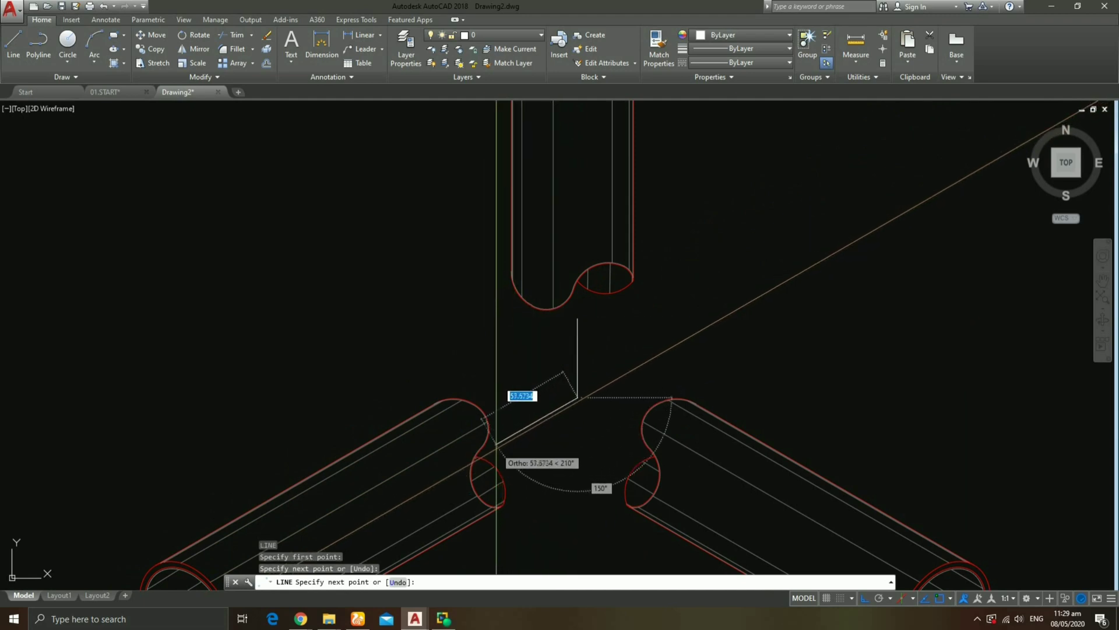
{"action": "left_click", "coordinate": [496, 445]}
{"action": "key", "text": "Return"}
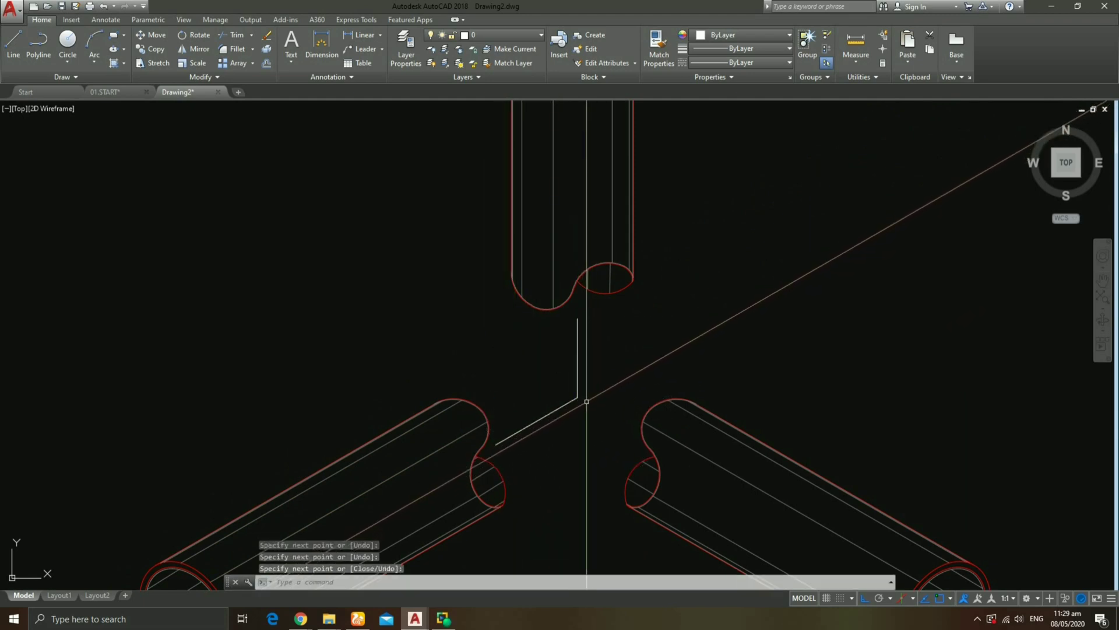
{"action": "type", "text": "L"}
Start a third axis line from the junction centre, switching the isoplane with F5.
{"action": "key", "text": "Return"}
{"action": "left_click", "coordinate": [578, 397]}
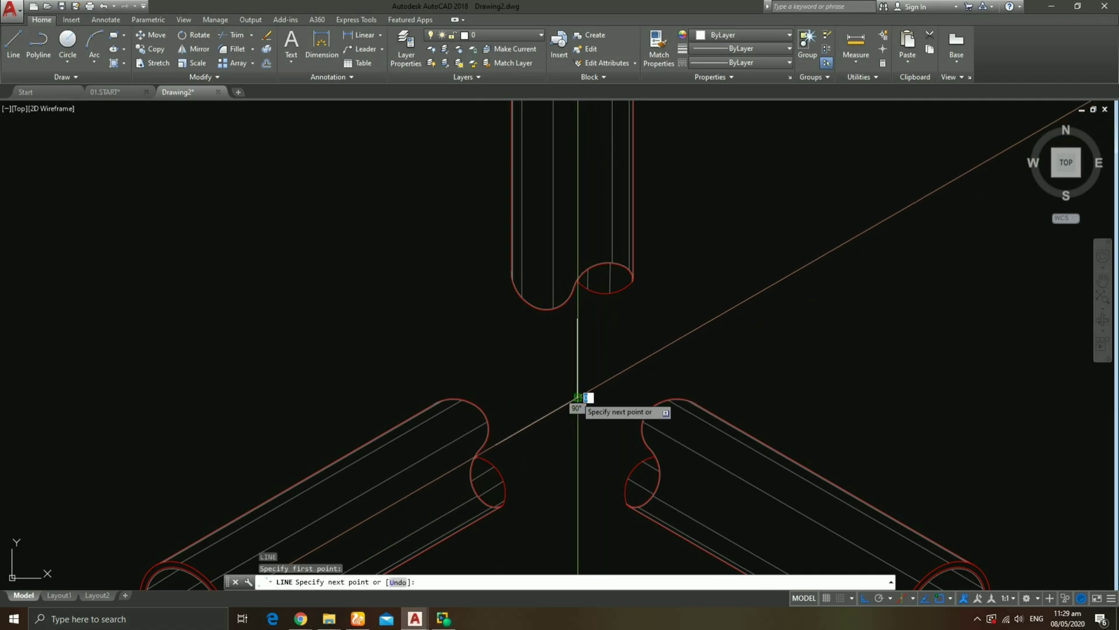
{"action": "key", "text": "F5"}
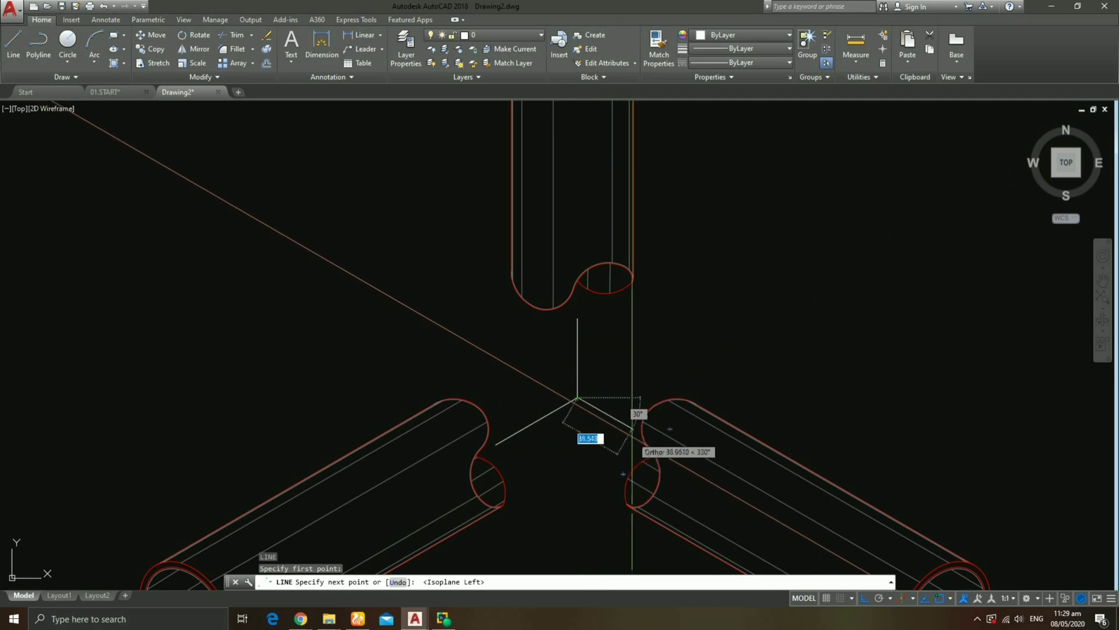
{"action": "key", "text": "Escape"}
{"action": "scroll", "coordinate": [557, 336], "scroll_direction": "down", "scroll_amount": 2}
Move the right pipe into line with its axis line.
{"action": "left_click", "coordinate": [845, 530]}
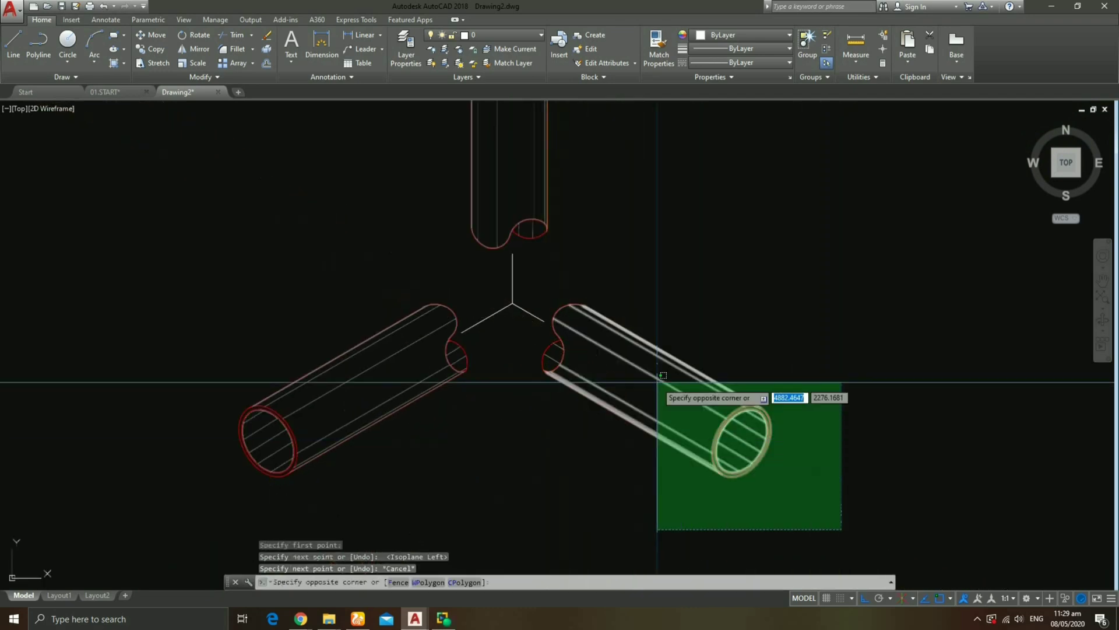
{"action": "left_click", "coordinate": [548, 295]}
{"action": "scroll", "coordinate": [557, 339], "scroll_direction": "up", "scroll_amount": 5}
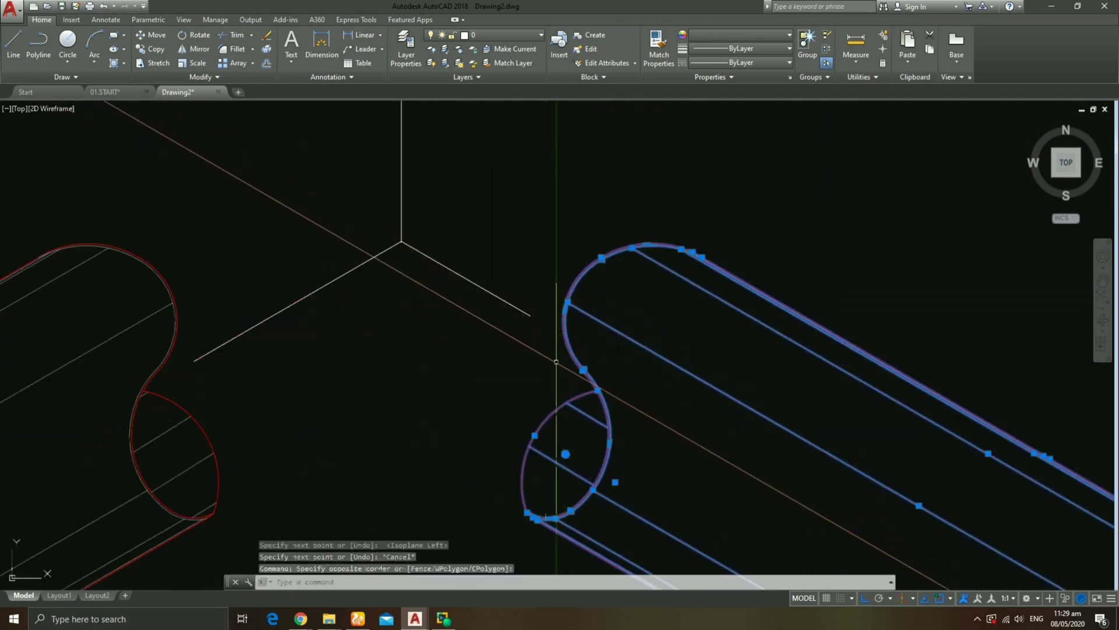
{"action": "type", "text": "M"}
{"action": "key", "text": "Return"}
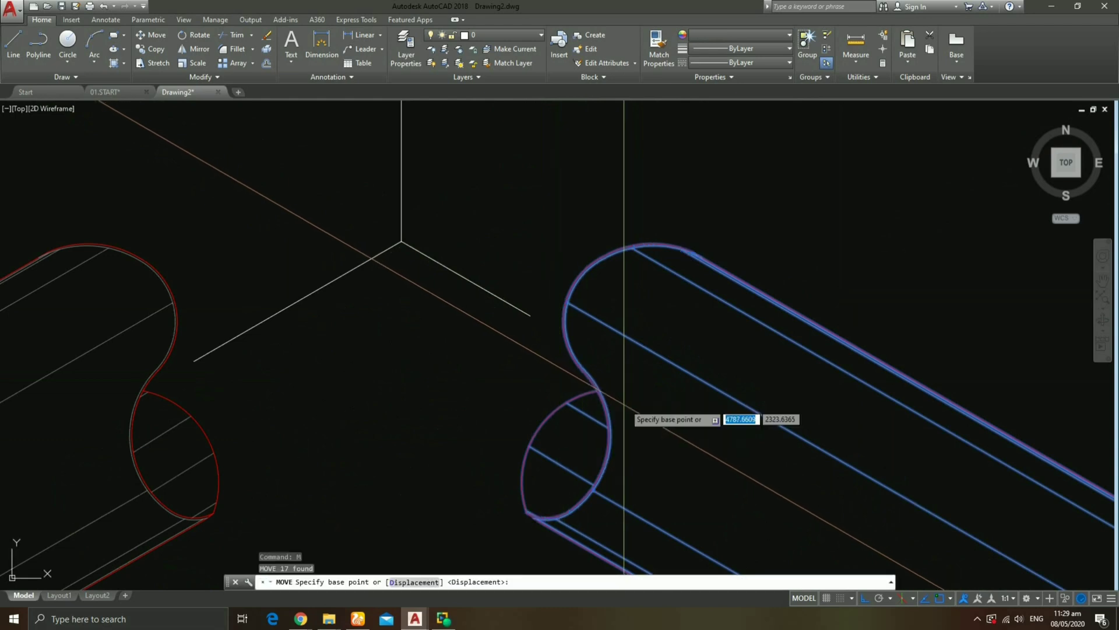
{"action": "left_click", "coordinate": [535, 354]}
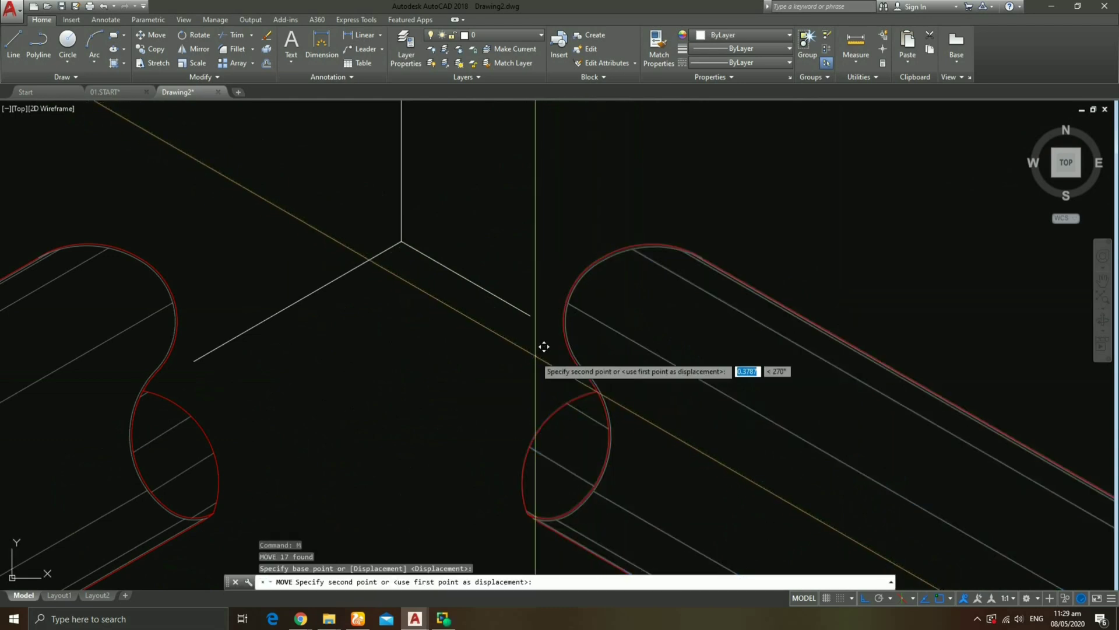
{"action": "left_click", "coordinate": [530, 314]}
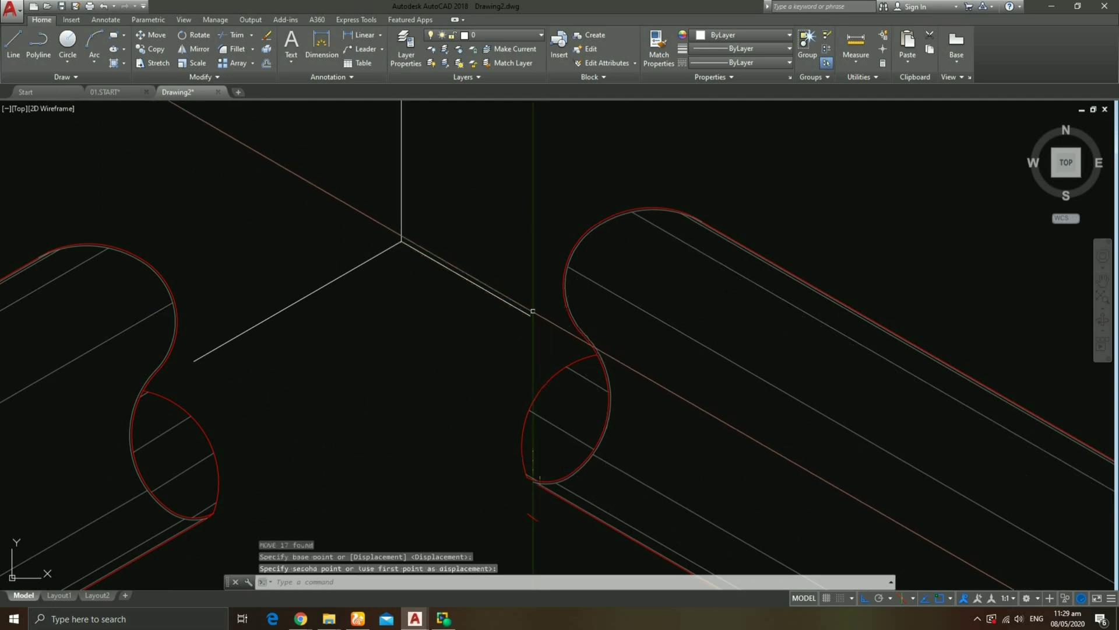
{"action": "left_click", "coordinate": [530, 315]}
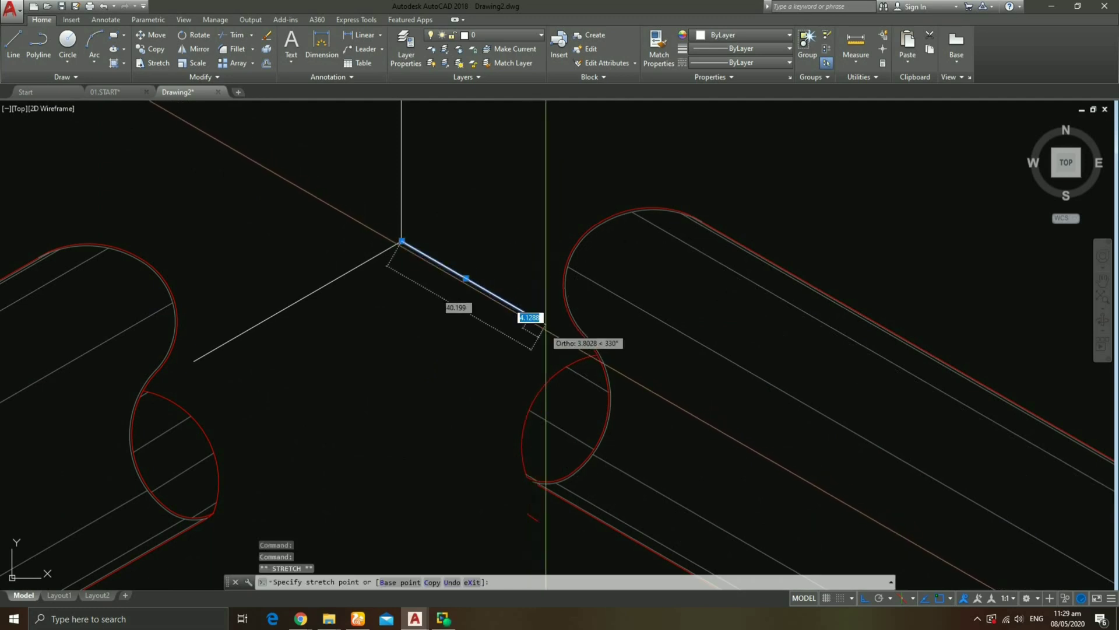
{"action": "key", "text": "Escape"}
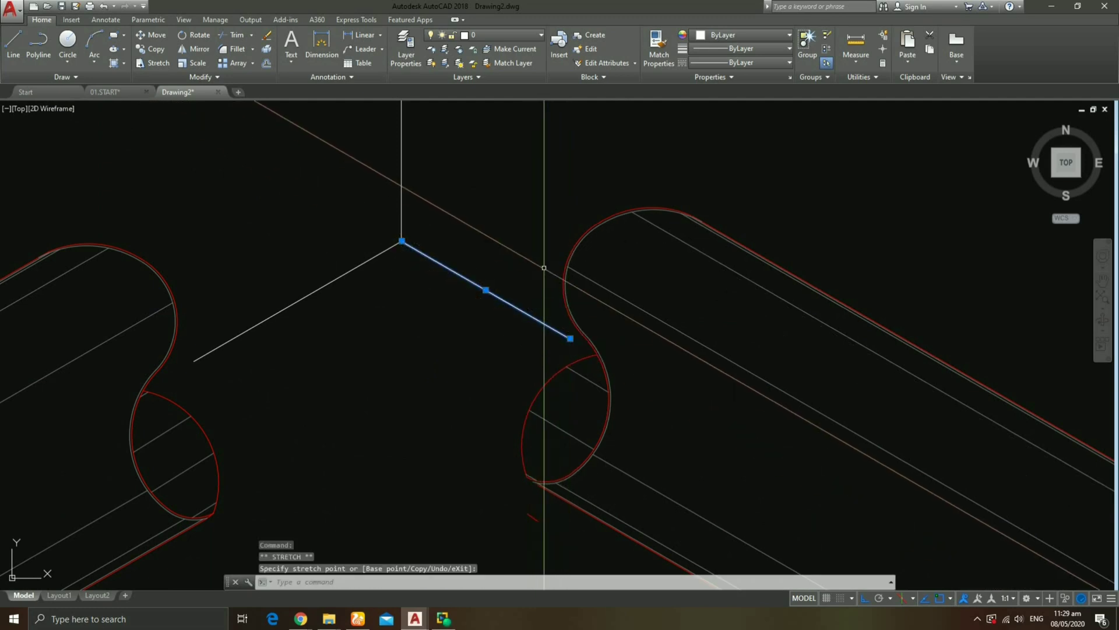
{"action": "scroll", "coordinate": [519, 274], "scroll_direction": "down", "scroll_amount": 4}
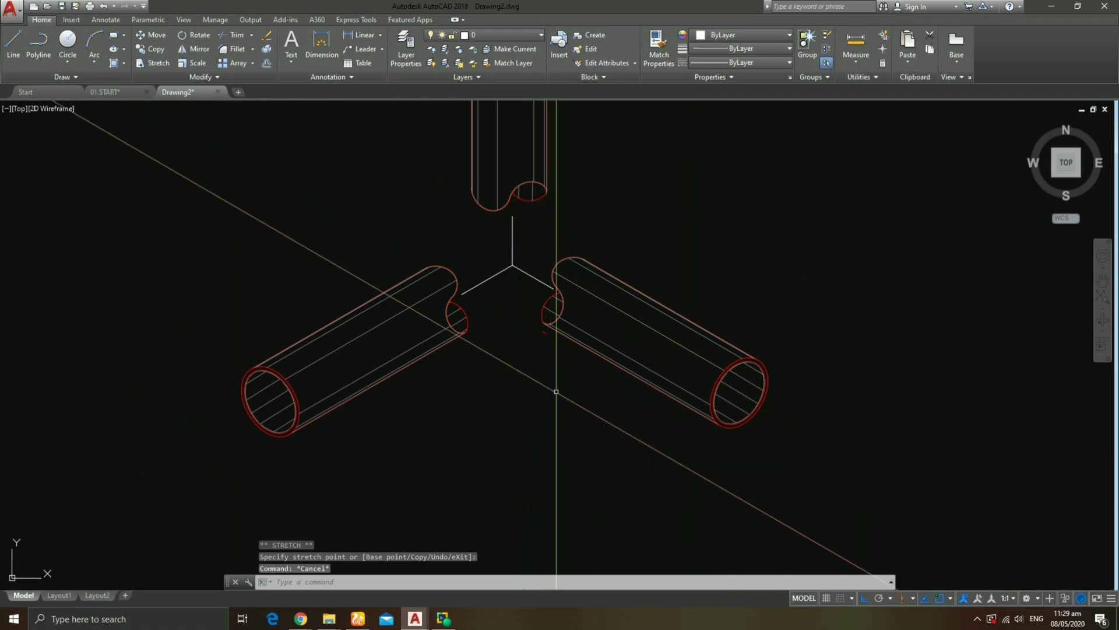
{"action": "scroll", "coordinate": [542, 294], "scroll_direction": "up", "scroll_amount": 3}
{"action": "scroll", "coordinate": [546, 299], "scroll_direction": "up", "scroll_amount": 3}
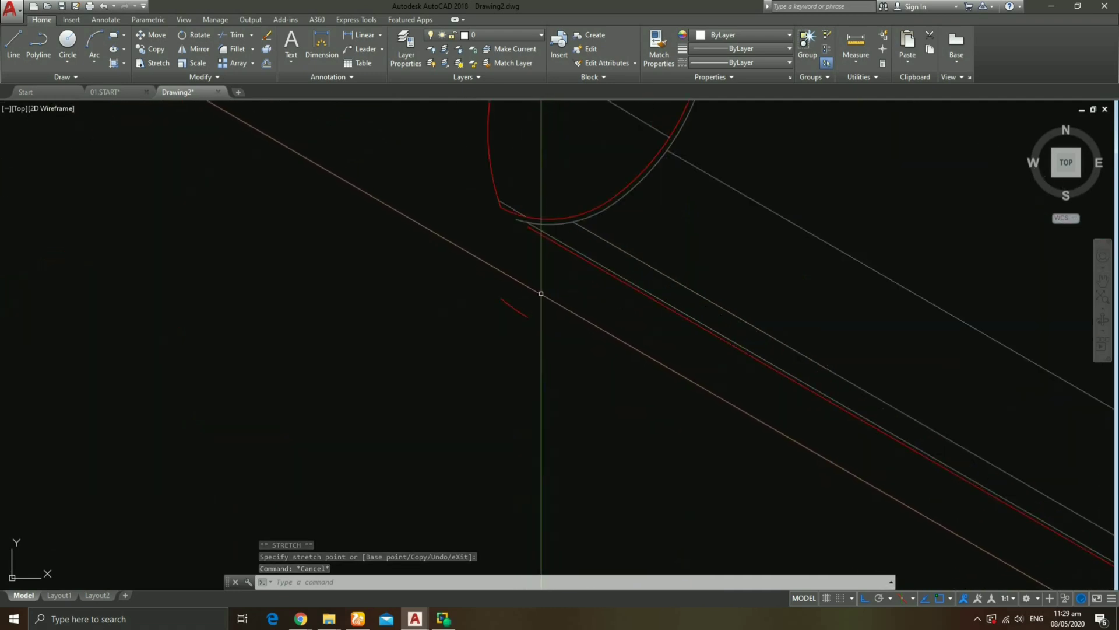
Move the top pipe upward into place and zoom out to centre all three pipes.
{"action": "type", "text": "m"}
{"action": "key", "text": "Return"}
{"action": "left_click_drag", "start_coordinate": [493, 292], "coordinate": [533, 326]}
{"action": "key", "text": "Return"}
{"action": "left_click", "coordinate": [529, 315]}
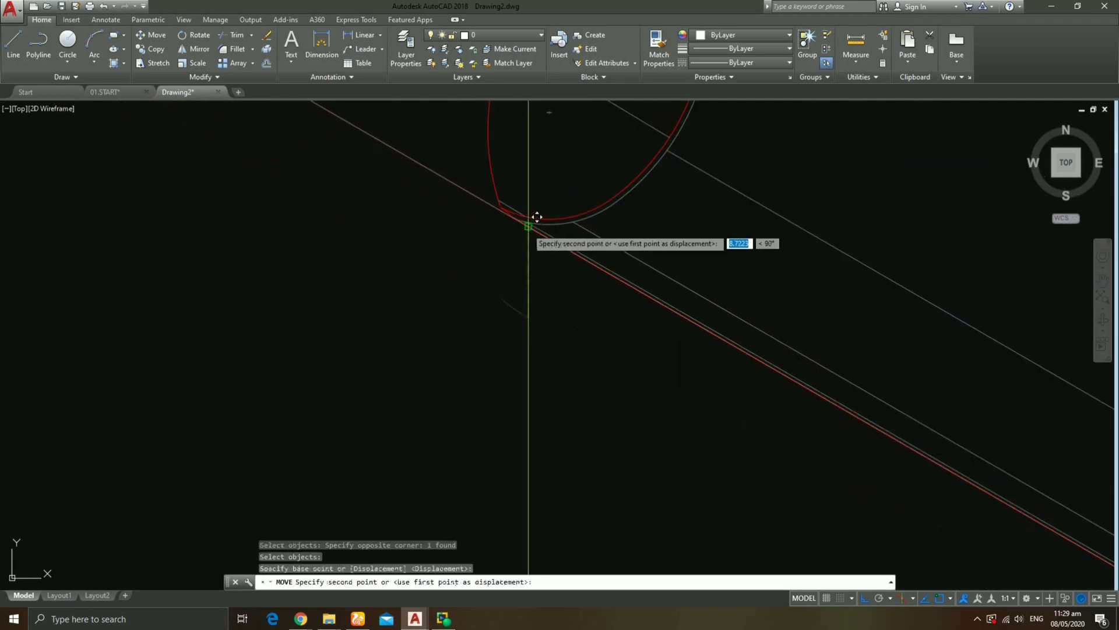
{"action": "left_click", "coordinate": [533, 225]}
{"action": "scroll", "coordinate": [502, 291], "scroll_direction": "down", "scroll_amount": 3}
{"action": "scroll", "coordinate": [690, 378], "scroll_direction": "down", "scroll_amount": 2}
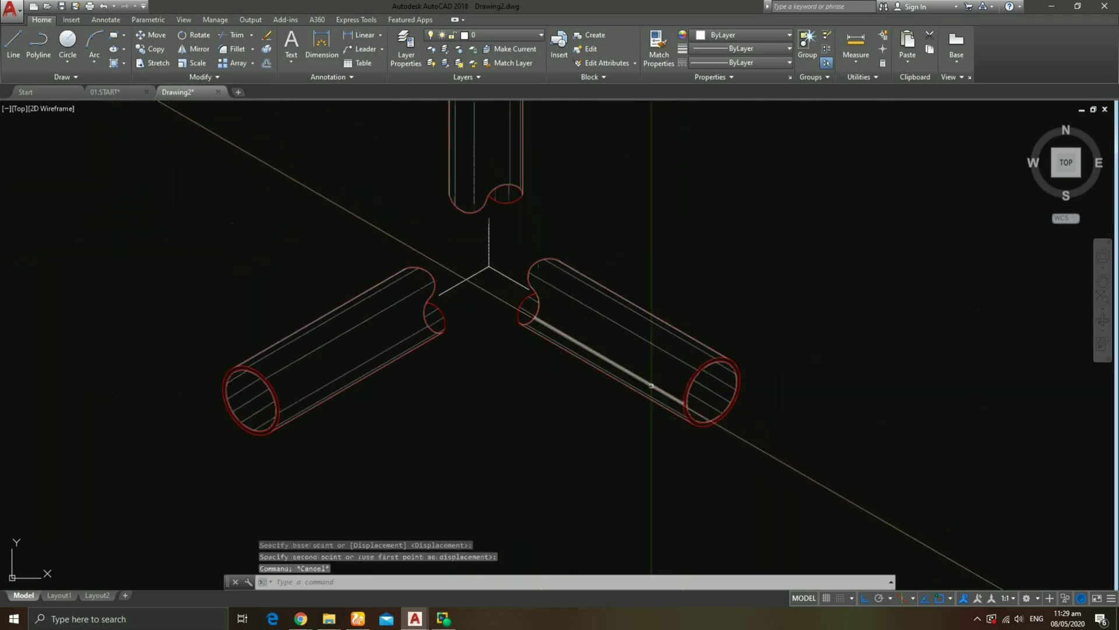
{"action": "scroll", "coordinate": [566, 379], "scroll_direction": "down", "scroll_amount": 3}
{"action": "key", "text": "Escape"}
{"action": "middle_click_drag", "start_coordinate": [624, 283], "coordinate": [629, 294]}
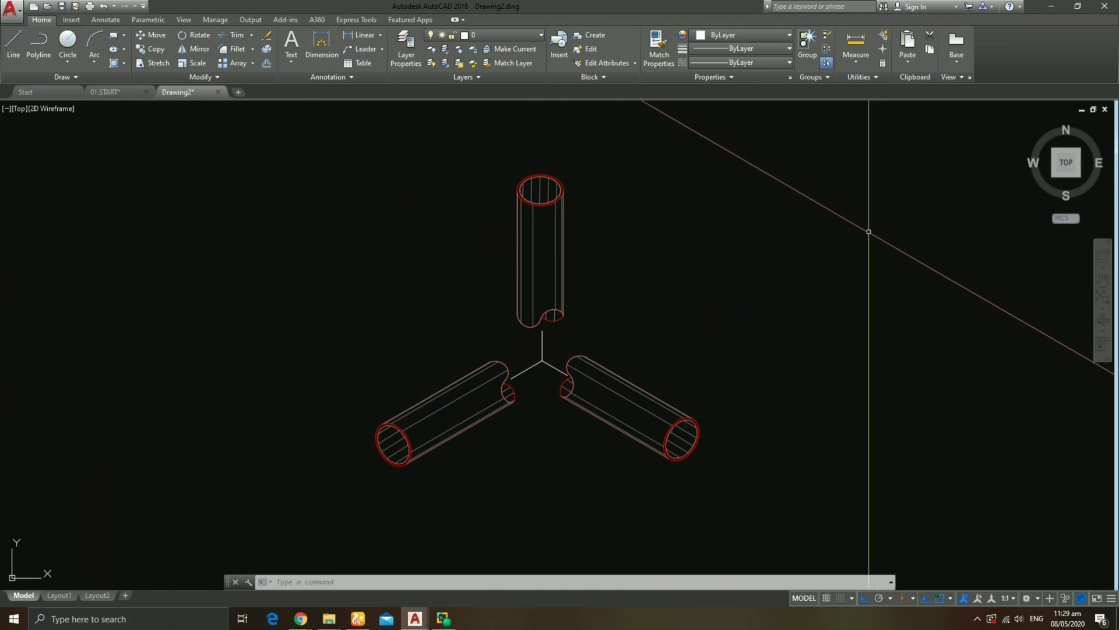
Save the drawing with the file name 'PIPE ISOMETRIC', correcting a typo.
{"action": "key", "text": "ctrl+s"}
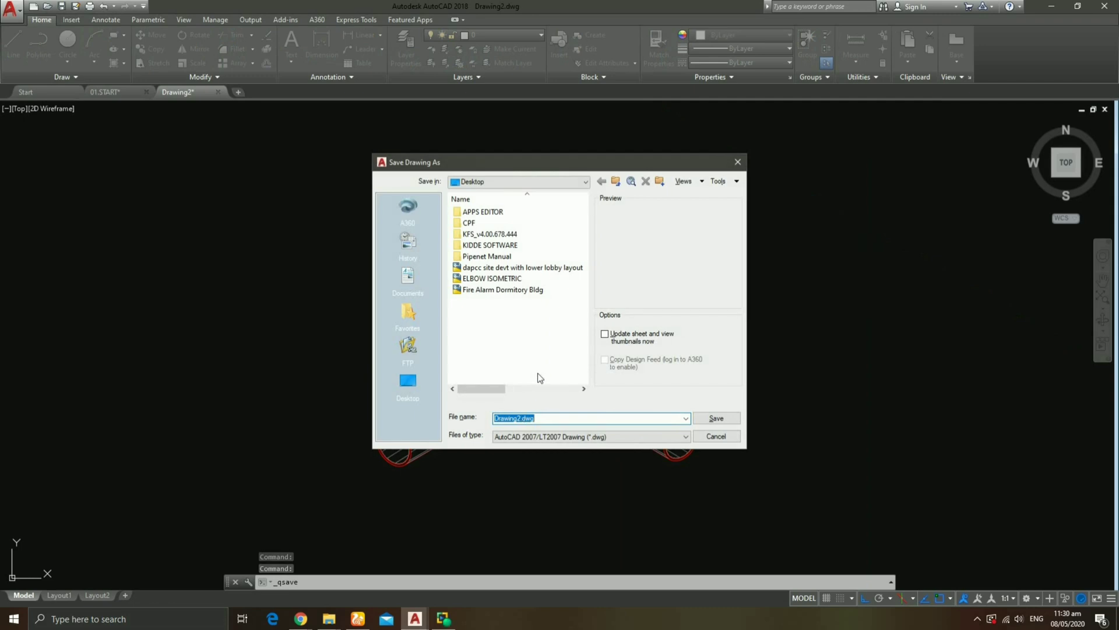
{"action": "type", "text": "Pl"}
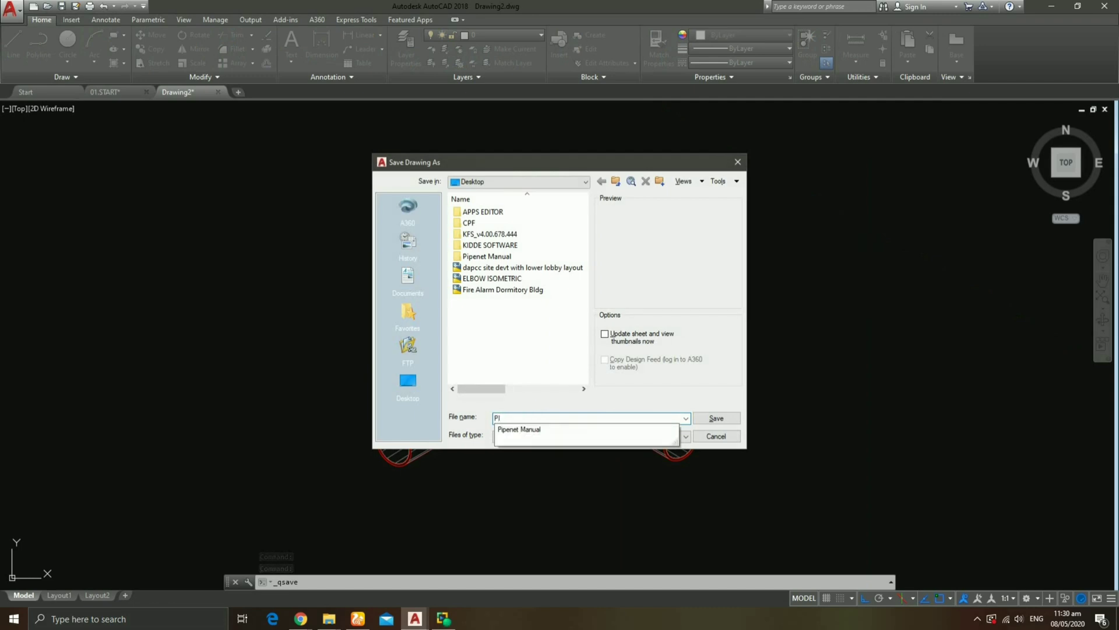
{"action": "type", "text": "PING"}
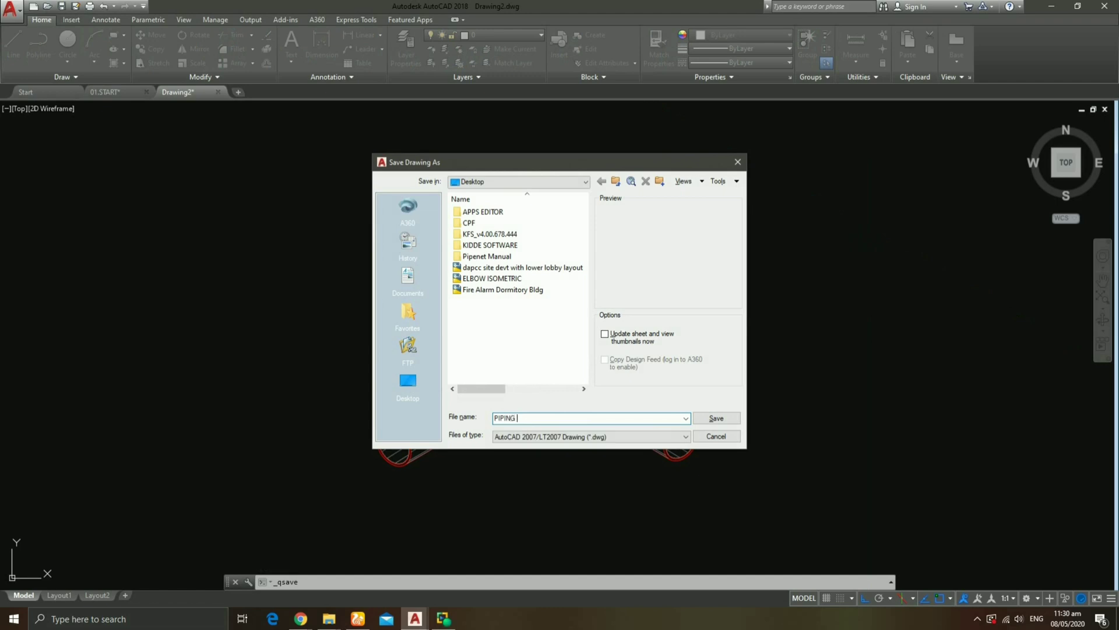
{"action": "key", "text": "BackSpace"}
{"action": "key", "text": "BackSpace"}
{"action": "key", "text": "BackSpace"}
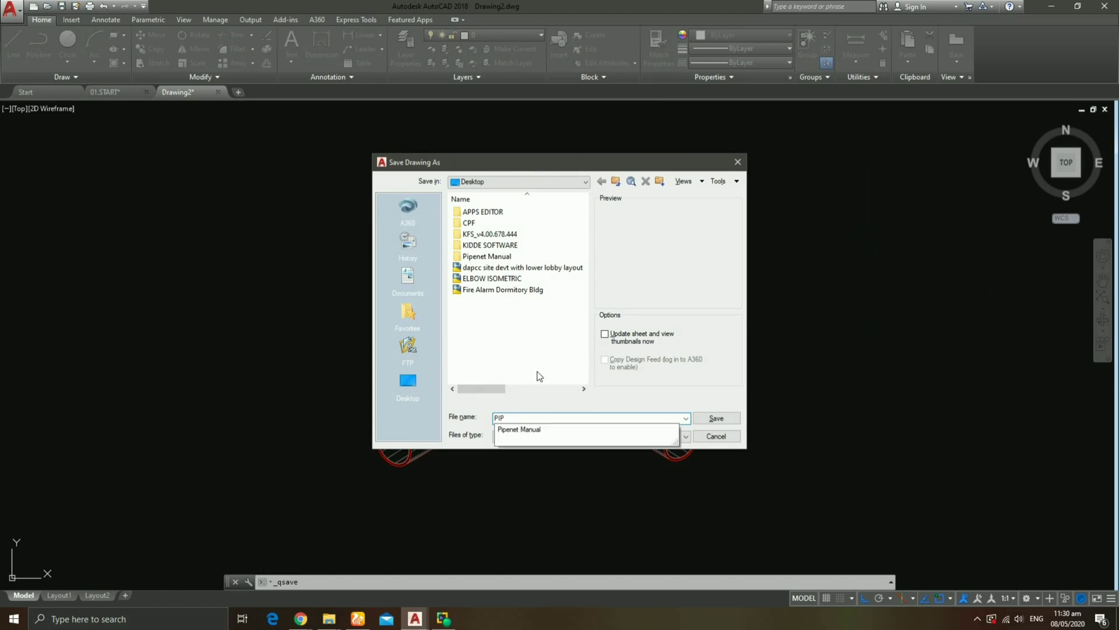
{"action": "type", "text": "E I"}
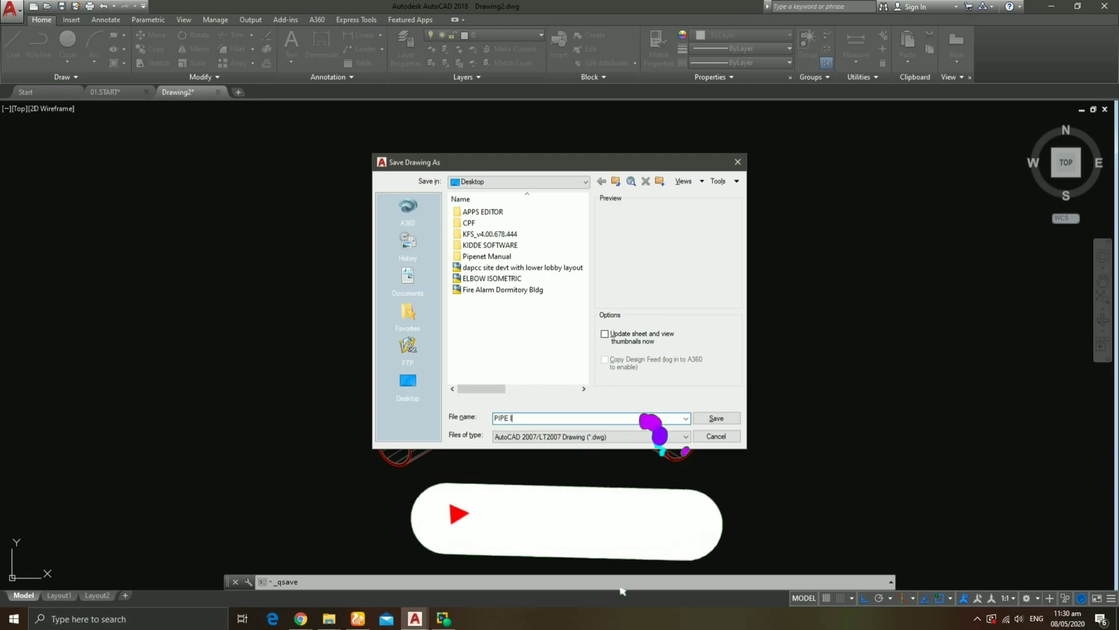
{"action": "type", "text": "SOMETRIC"}
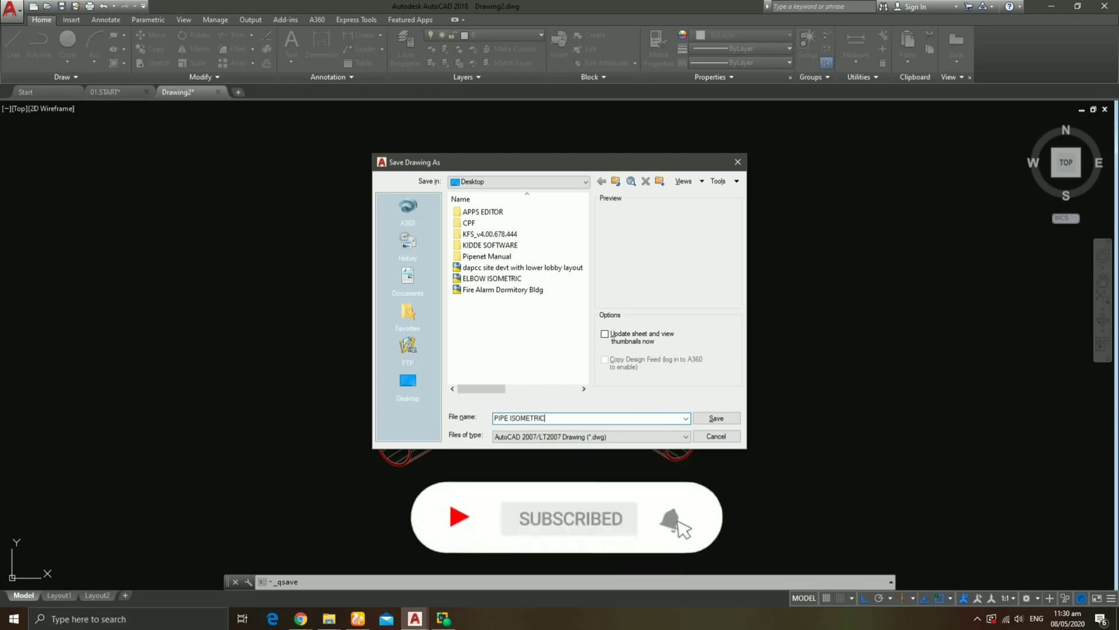
{"action": "left_click", "coordinate": [716, 418]}
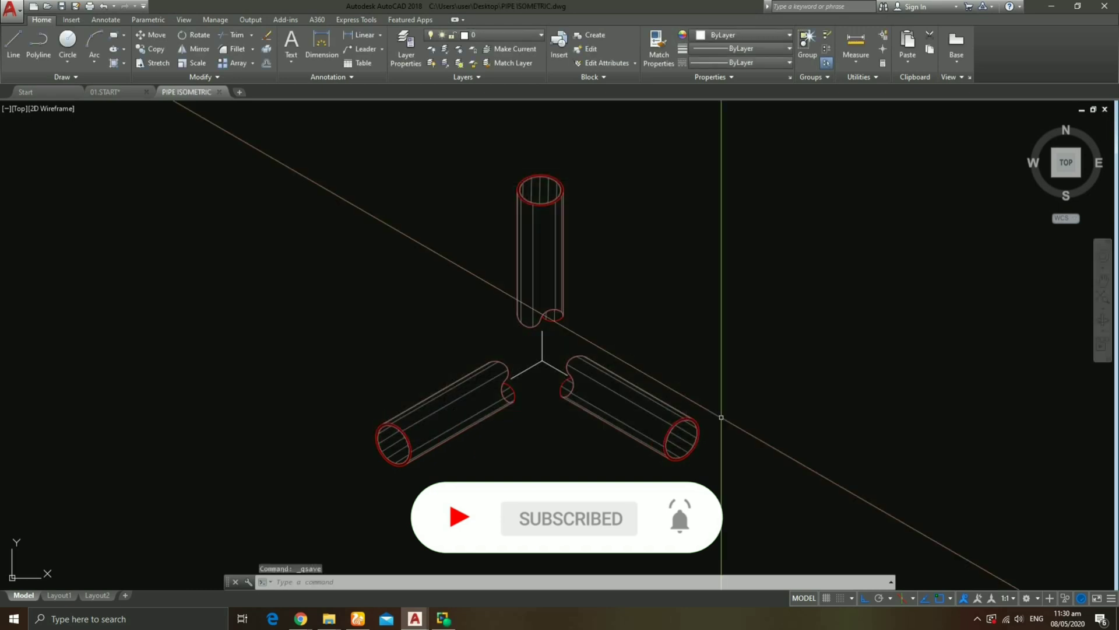